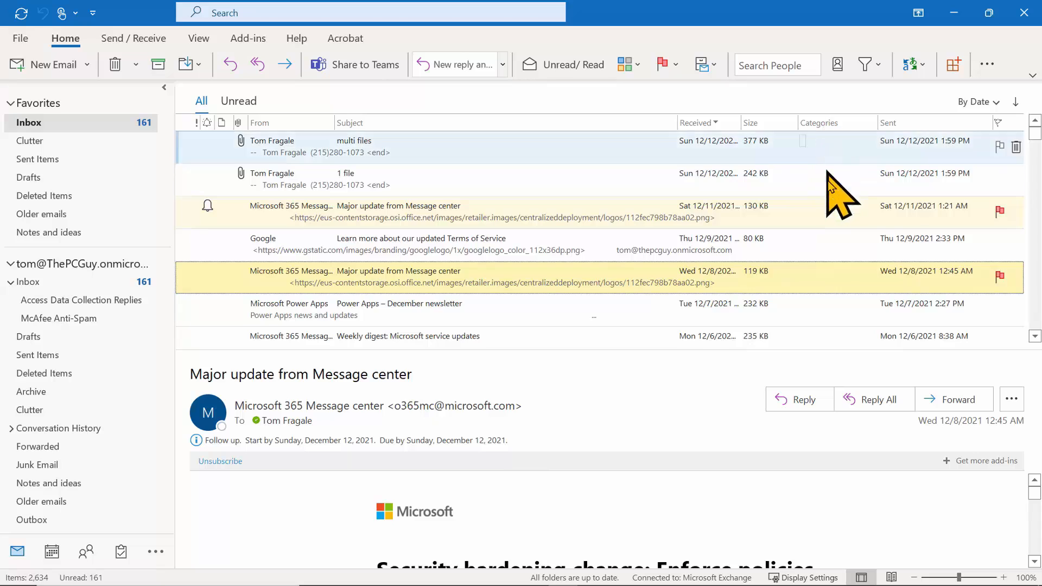
Select the Sat 12/11 Message center email and open its Categories dropdown.
{"action": "left_click", "coordinate": [819, 210]}
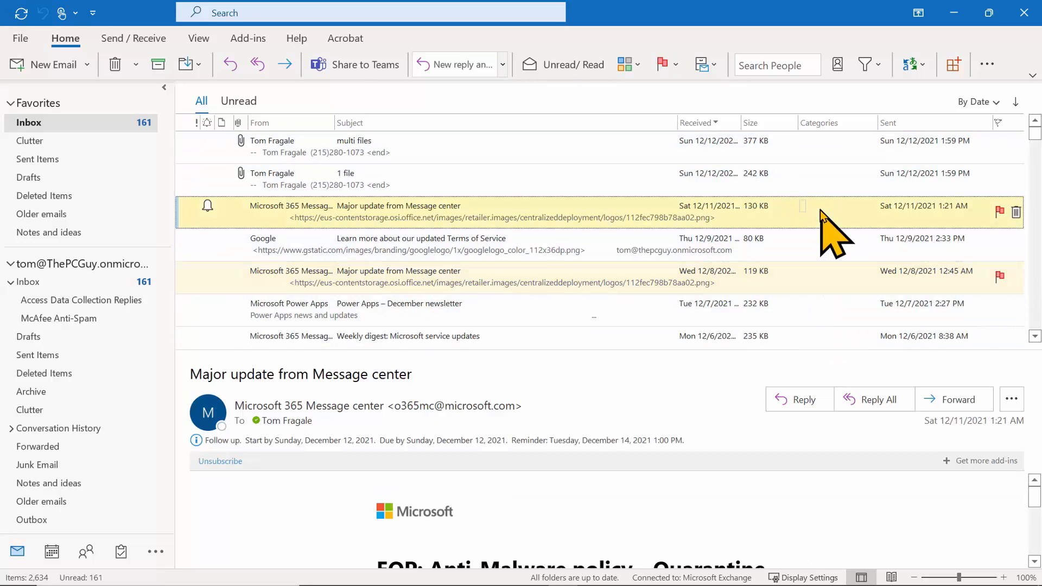
{"action": "left_click", "coordinate": [820, 210]}
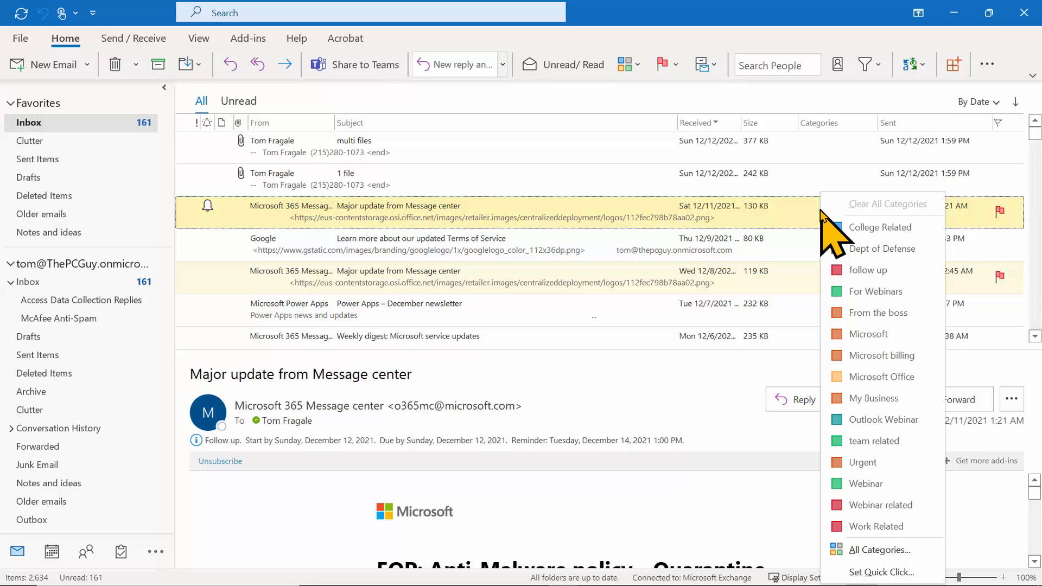
From All Categories, create a new category named starting with 'For' in teal.
{"action": "left_click", "coordinate": [891, 551]}
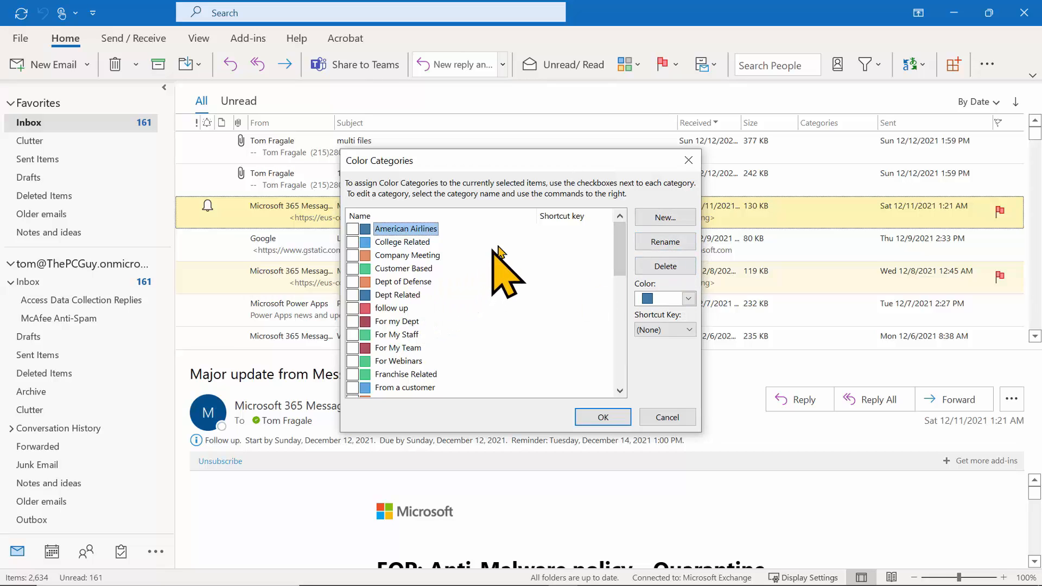
{"action": "left_click", "coordinate": [673, 220]}
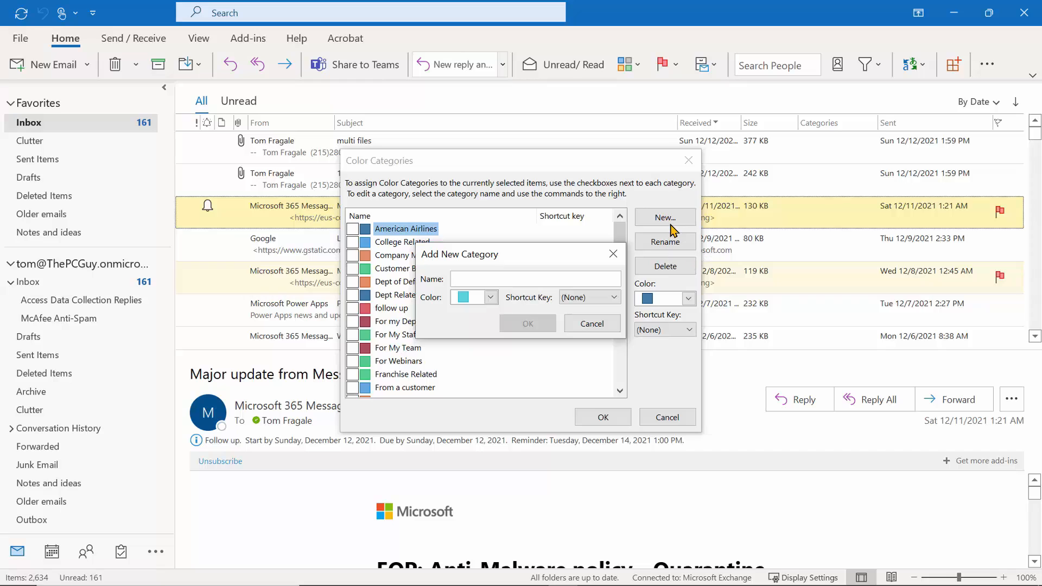
{"action": "type", "text": "For My Staf"}
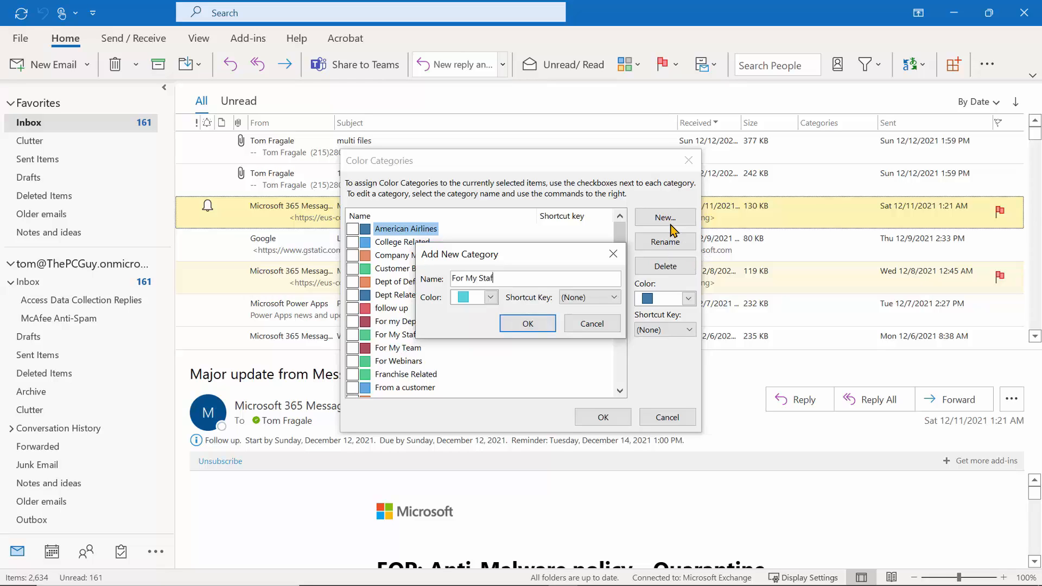
{"action": "left_click", "coordinate": [490, 296]}
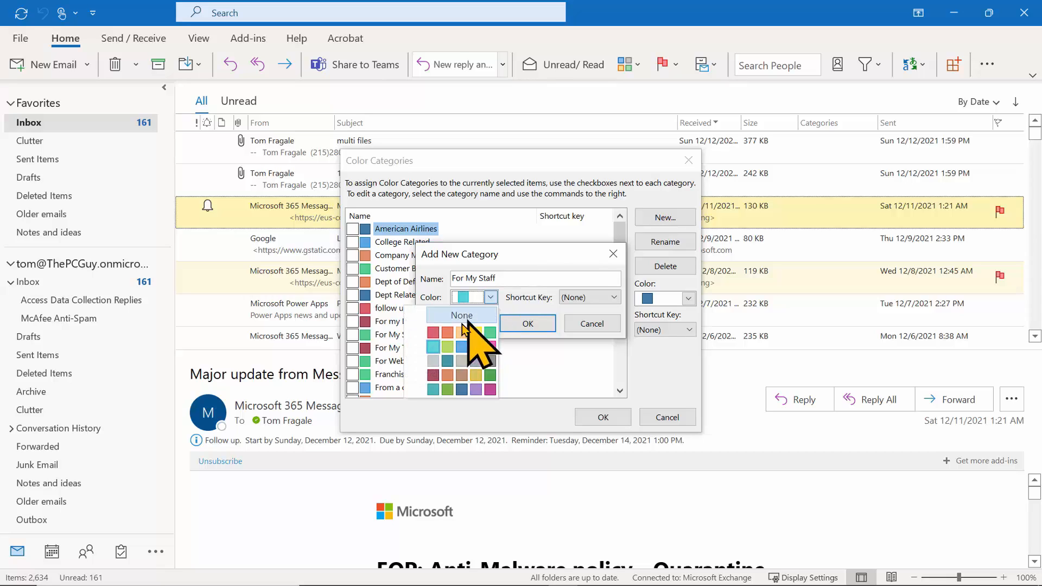
{"action": "left_click", "coordinate": [434, 348]}
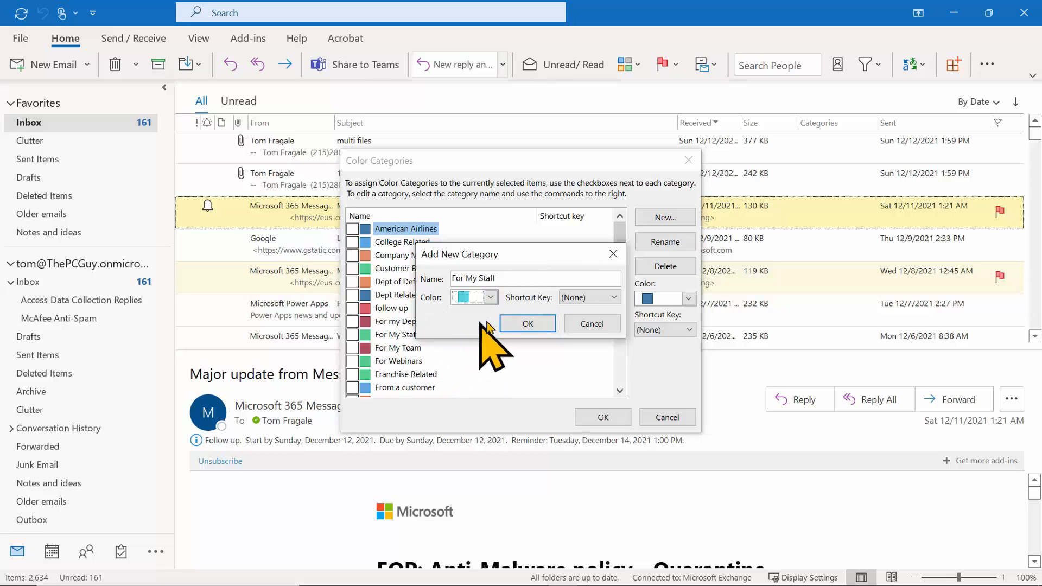
{"action": "left_click", "coordinate": [528, 325]}
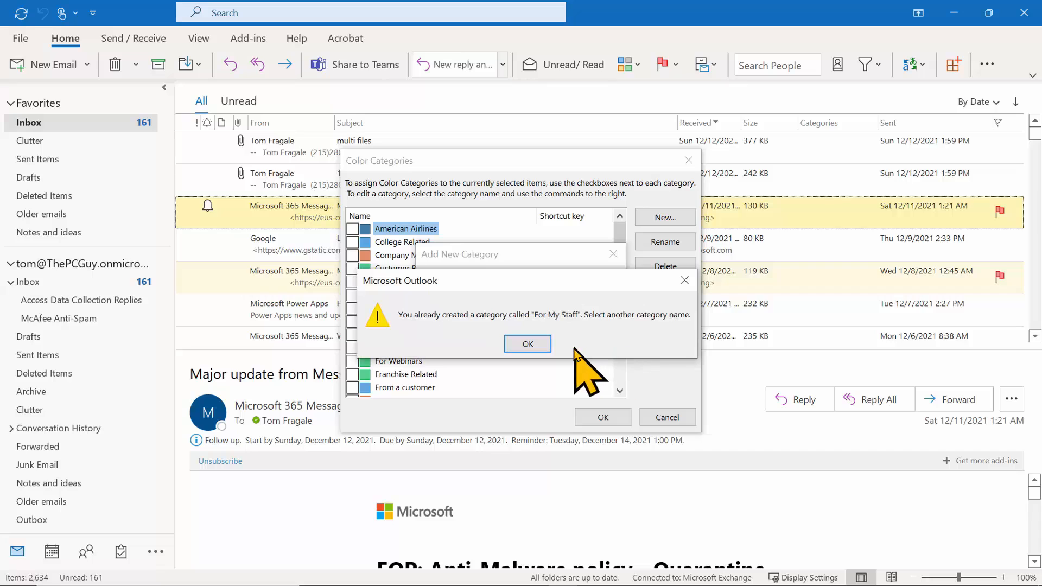
Dismiss the duplicate-name warning and finish the name as 'For My Curretn Staff'.
{"action": "left_click", "coordinate": [525, 345]}
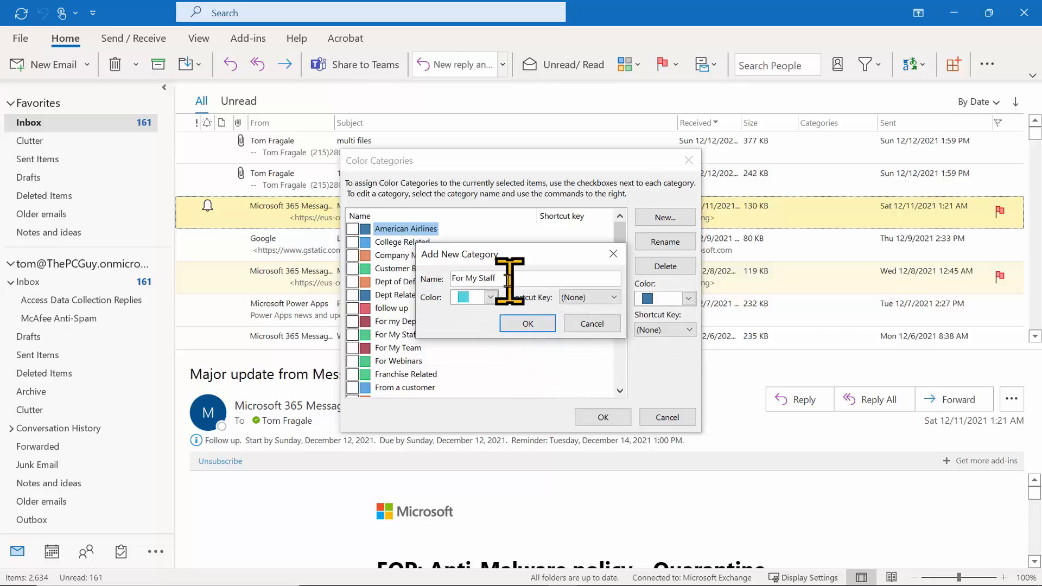
{"action": "key", "text": "BackSpace"}
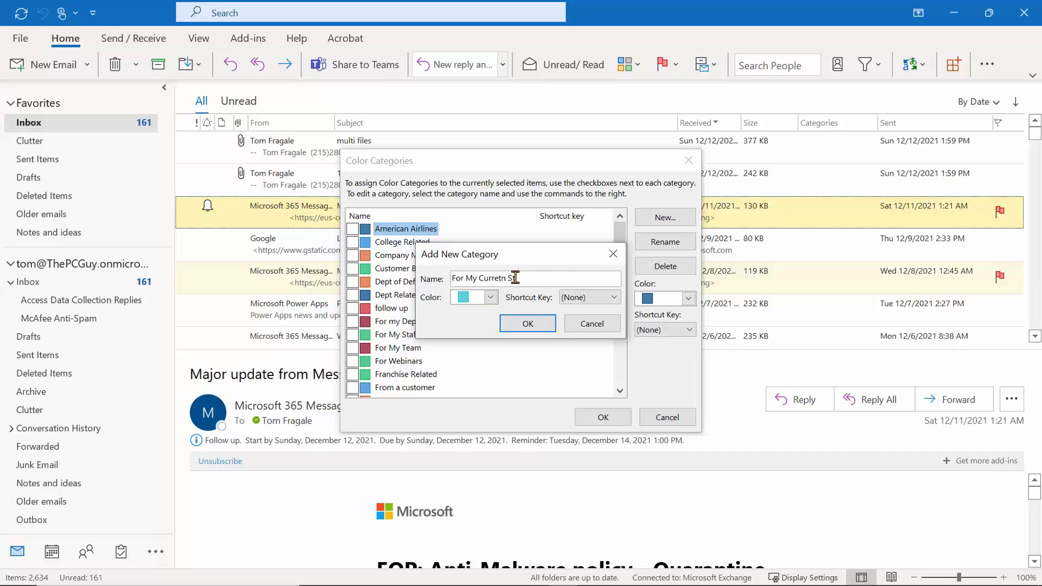
{"action": "type", "text": "aff"}
{"action": "key", "text": "Return"}
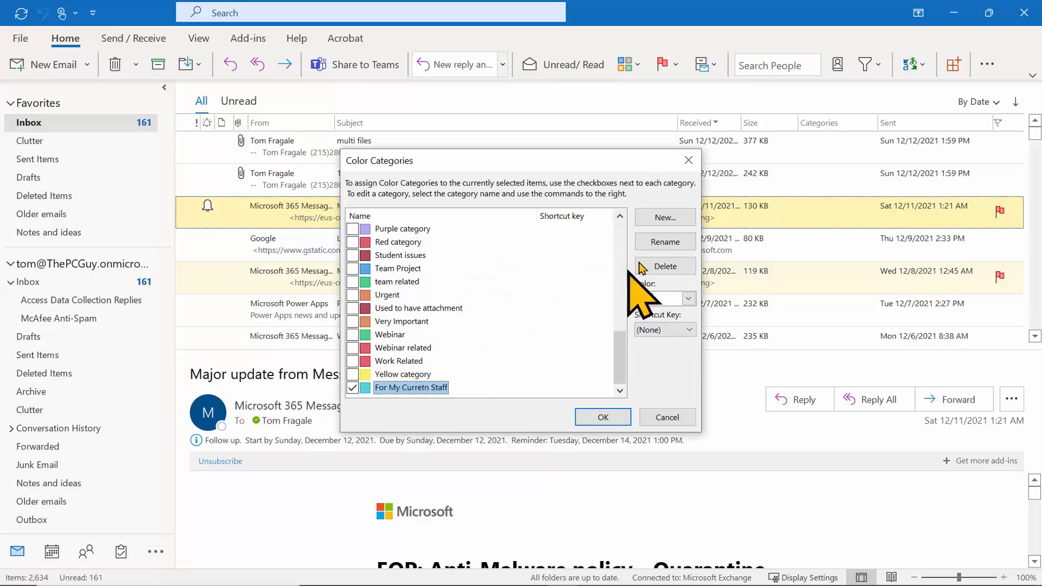
Rename the category to 'For My Current Staff' and apply it to the Message center email.
{"action": "left_click", "coordinate": [657, 243]}
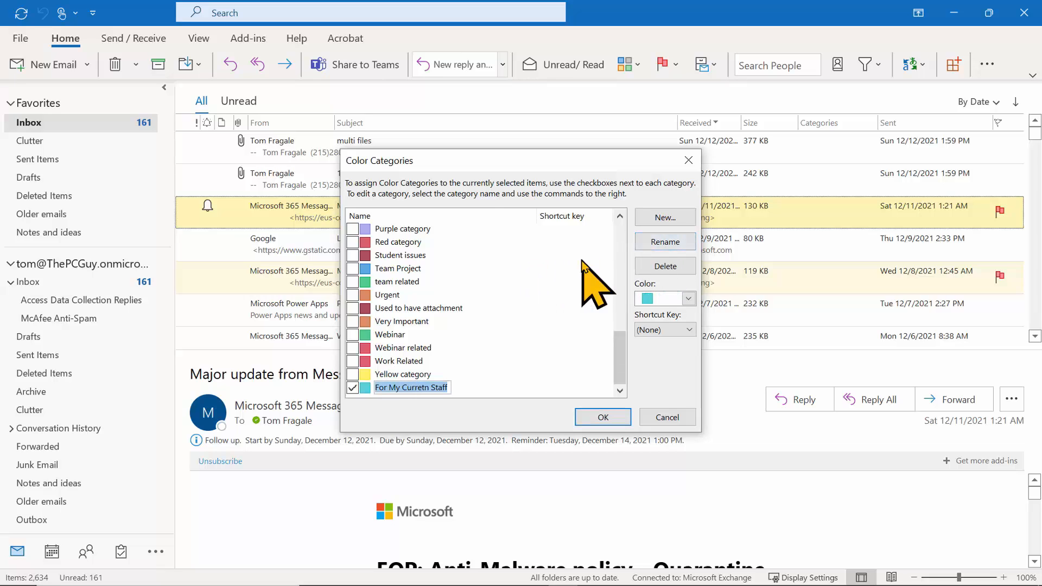
{"action": "left_click", "coordinate": [423, 387]}
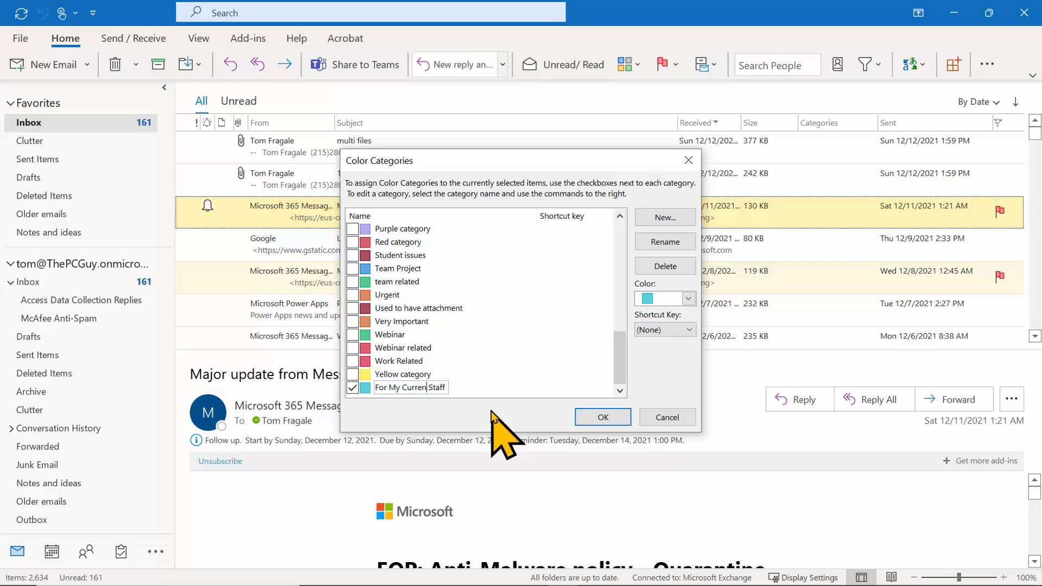
{"action": "type", "text": "t"}
{"action": "key", "text": "Return"}
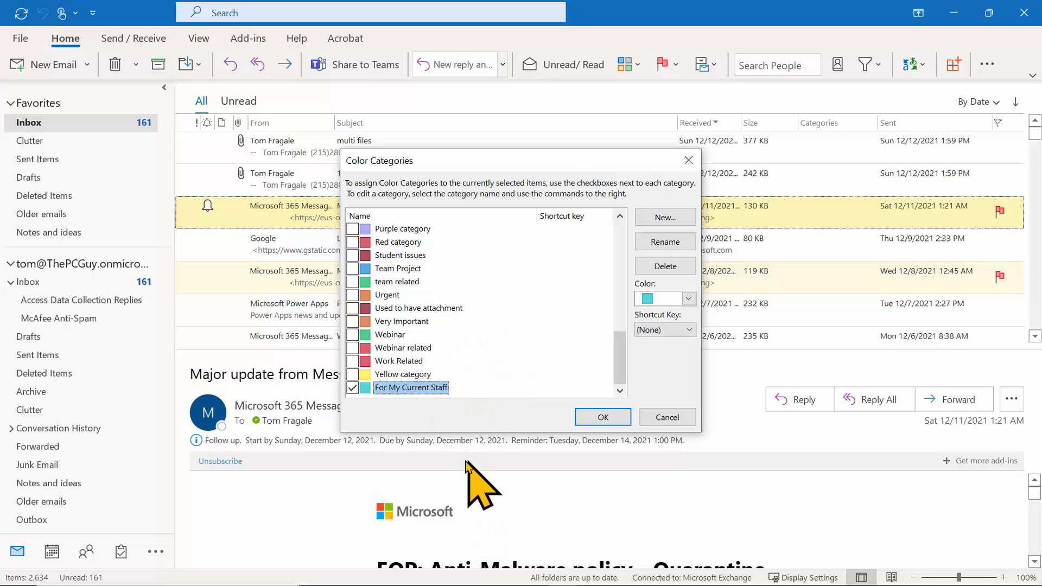
{"action": "left_click", "coordinate": [597, 417]}
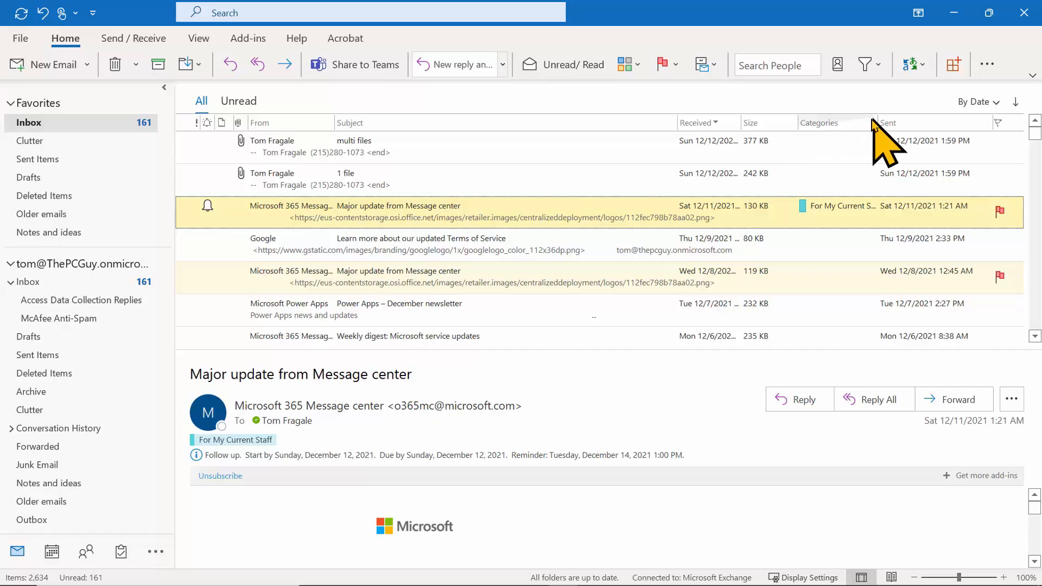
Sort the inbox by Categories in reverse order, then right-click a message's Categories cell.
{"action": "left_click", "coordinate": [856, 122]}
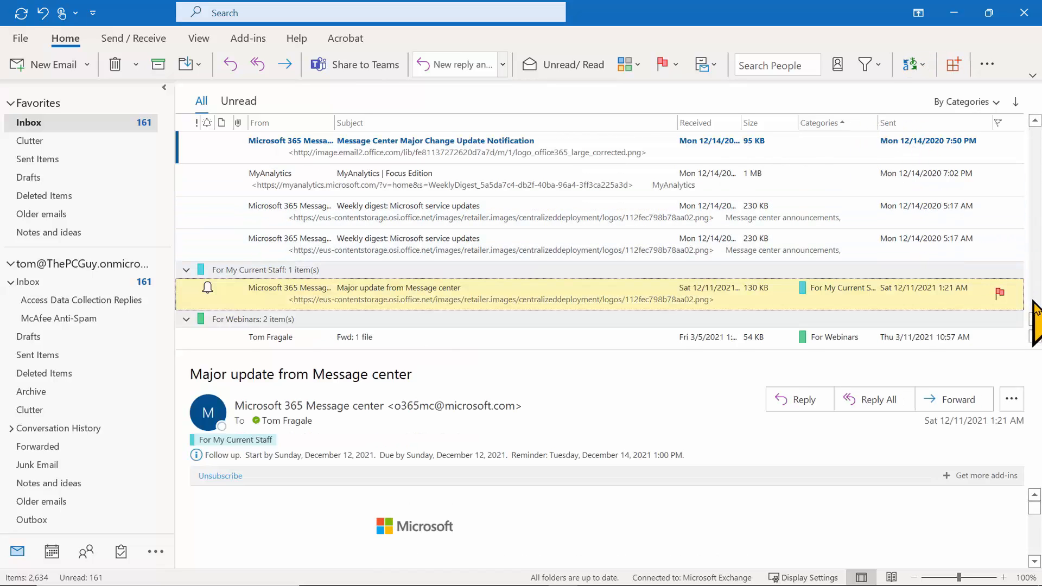
{"action": "scroll", "coordinate": [1035, 336], "scroll_direction": "down", "scroll_amount": 5}
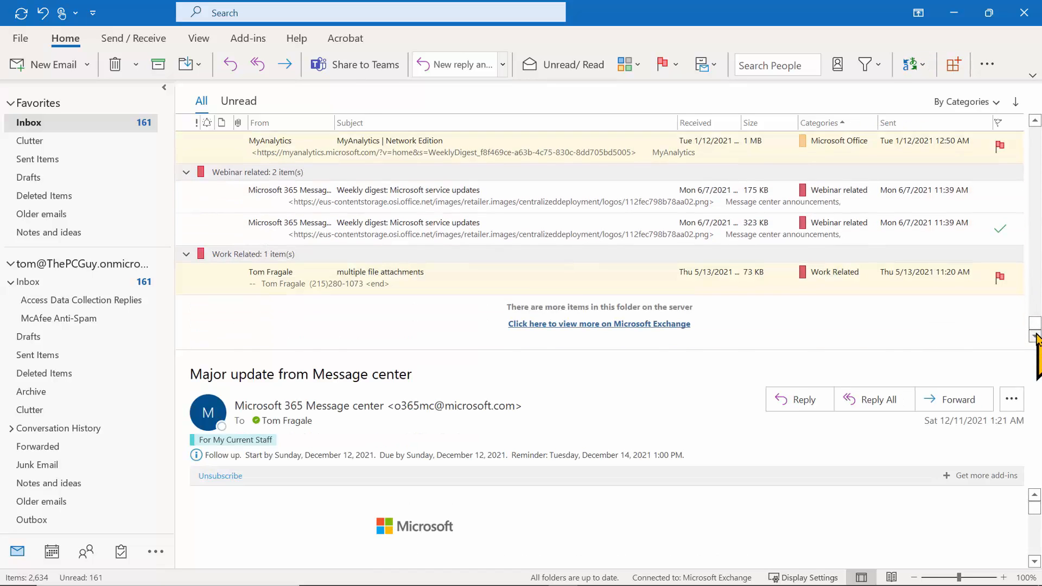
{"action": "scroll", "coordinate": [933, 217], "scroll_direction": "up", "scroll_amount": 5}
{"action": "left_click", "coordinate": [821, 124]}
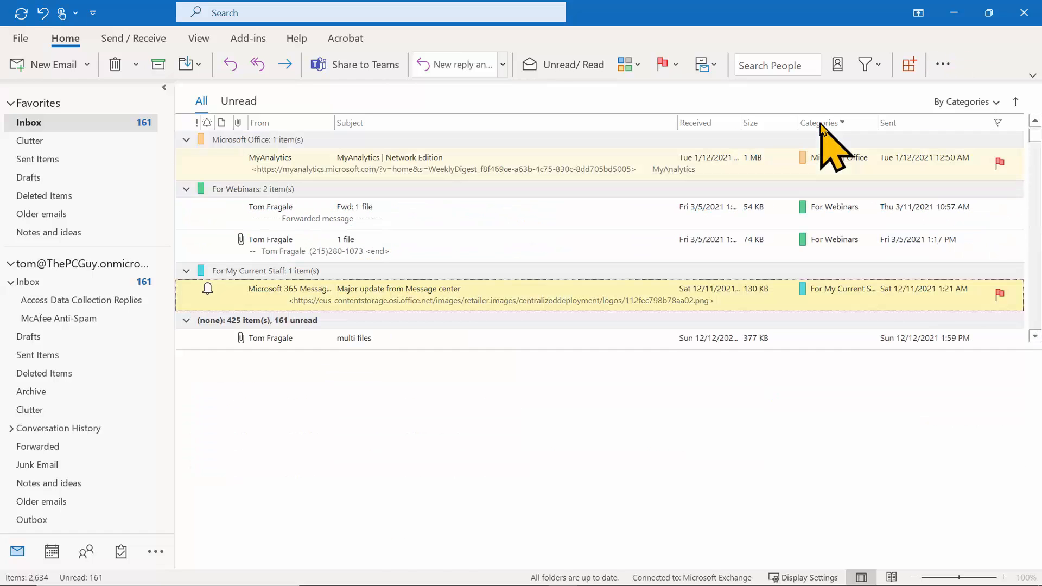
{"action": "right_click", "coordinate": [820, 339]}
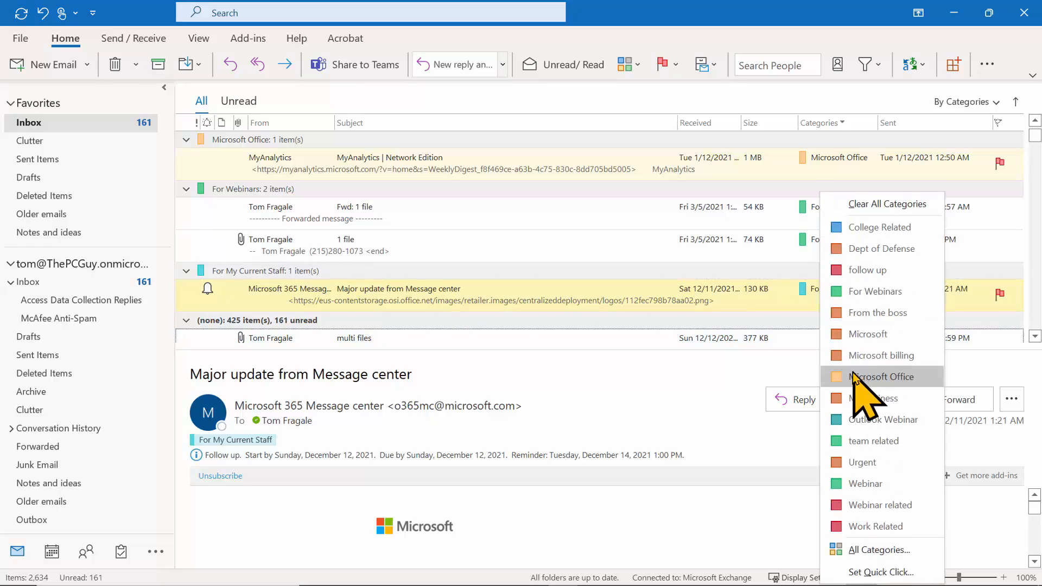
Scroll through the full Color Categories list, cancel unchanged, and scroll the grouped inbox.
{"action": "left_click", "coordinate": [873, 553]}
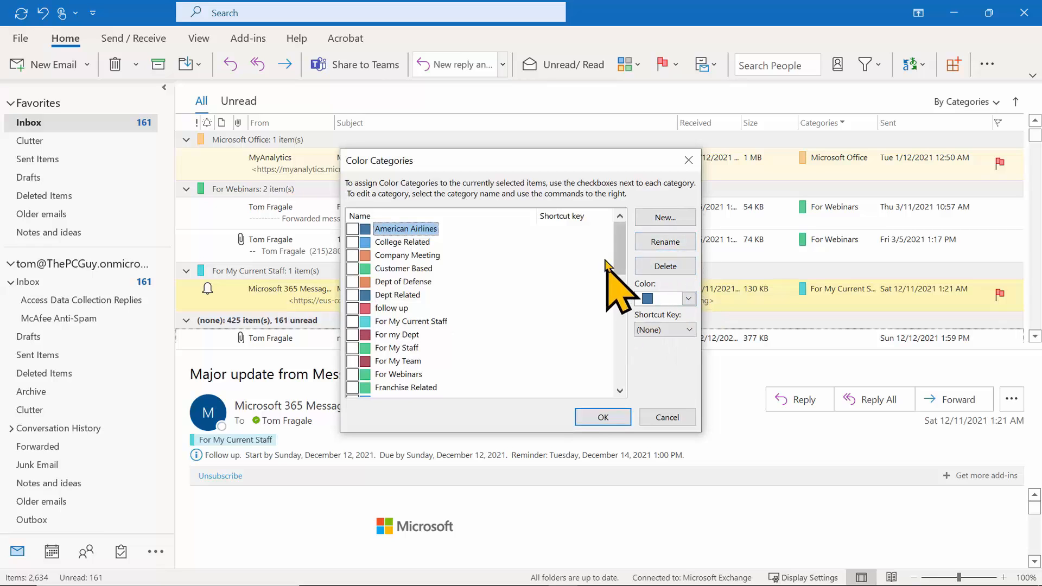
{"action": "left_click_drag", "start_coordinate": [620, 245], "coordinate": [627, 163]}
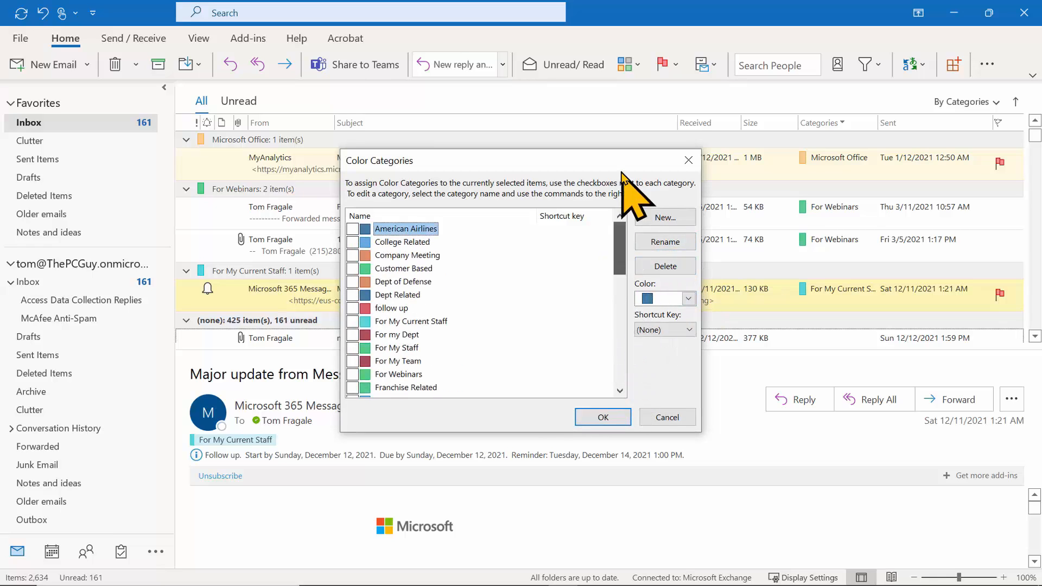
{"action": "left_click", "coordinate": [659, 416]}
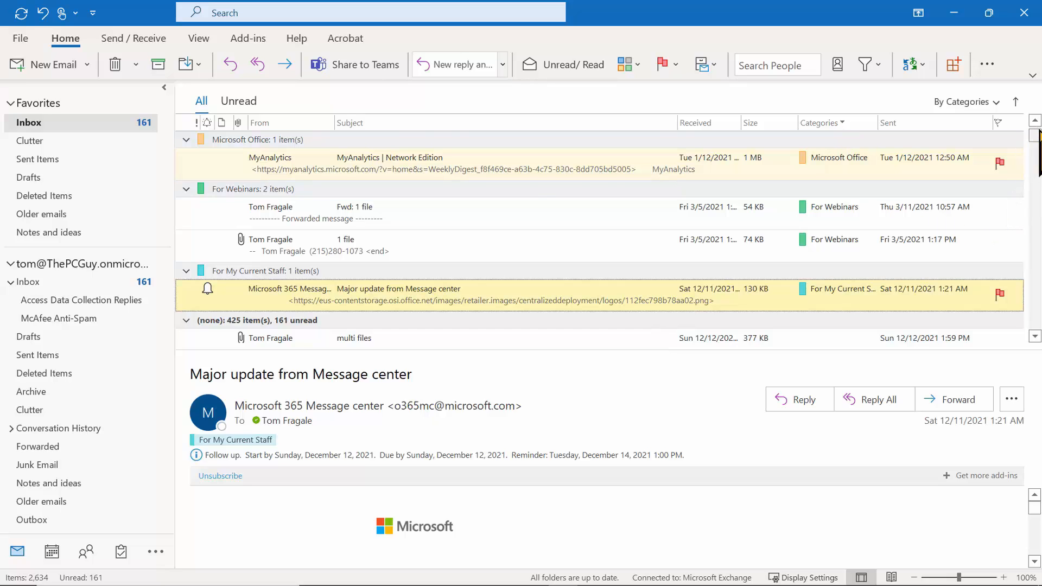
{"action": "left_click_drag", "start_coordinate": [1039, 188], "coordinate": [1037, 129]}
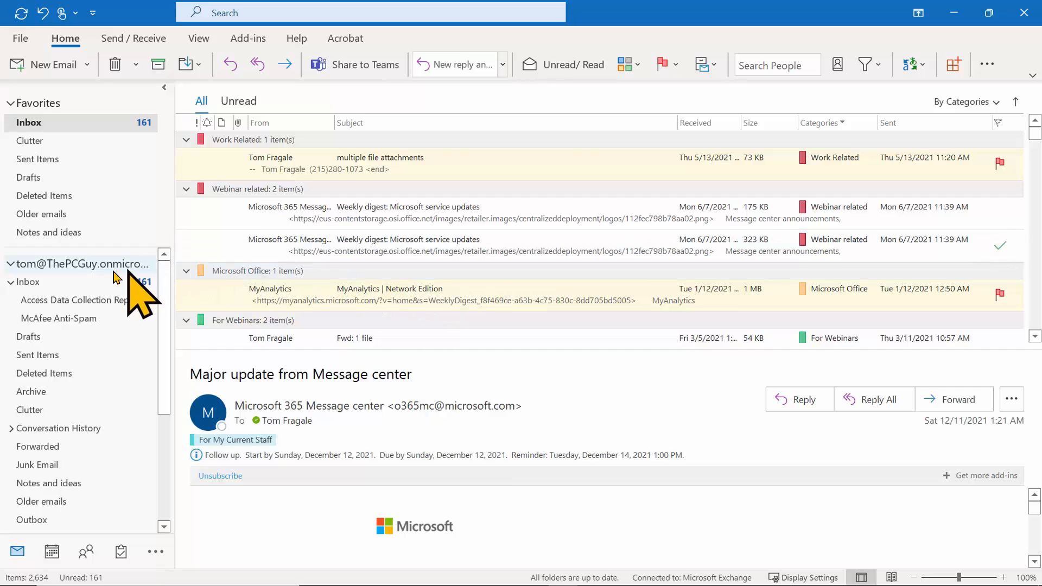
Create a folder named 'PCwebinars' under the mailbox account.
{"action": "right_click", "coordinate": [52, 268]}
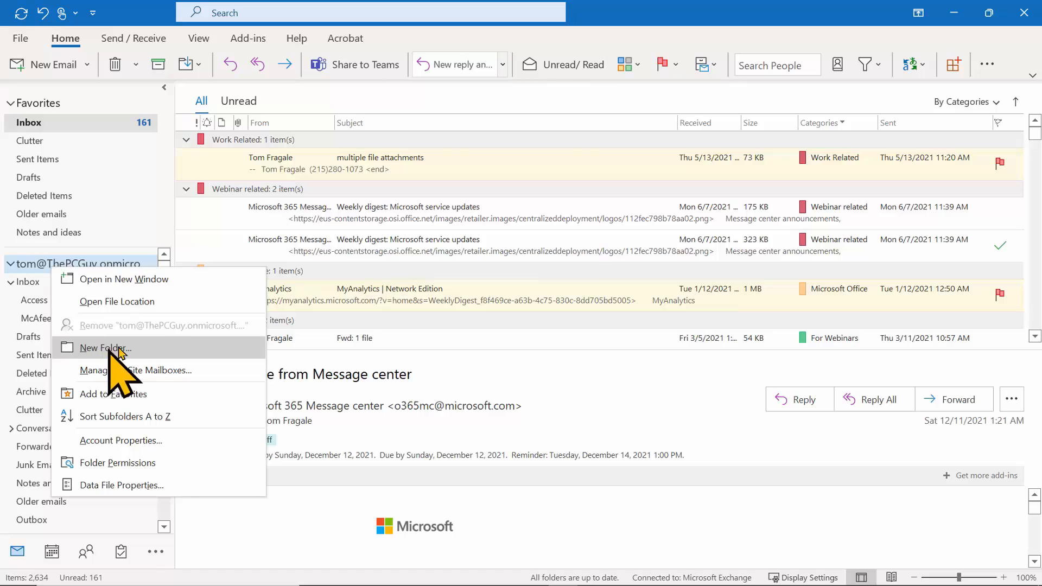
{"action": "left_click", "coordinate": [130, 351]}
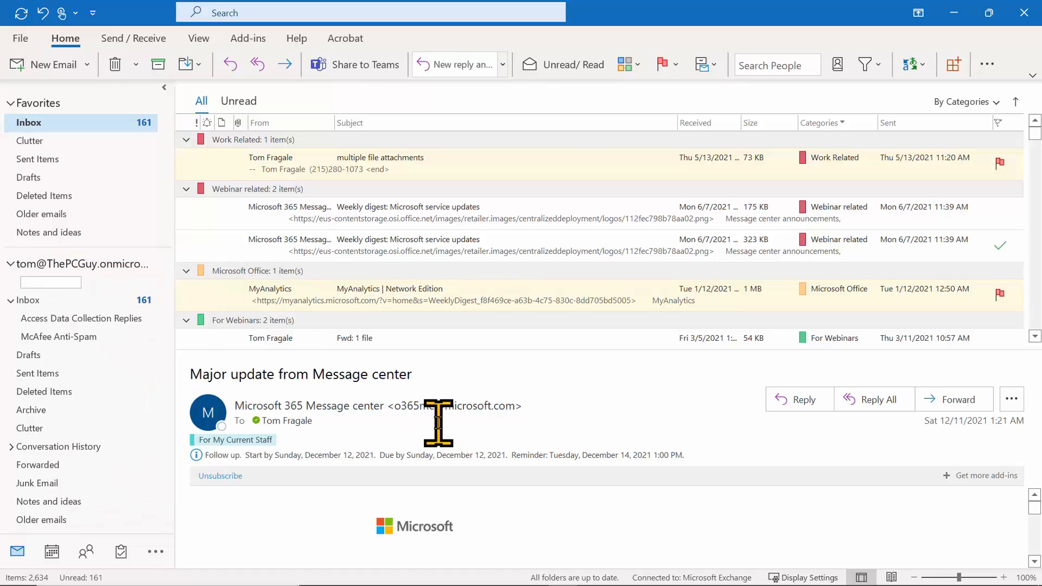
{"action": "type", "text": "PCwebinars"}
{"action": "key", "text": "Return"}
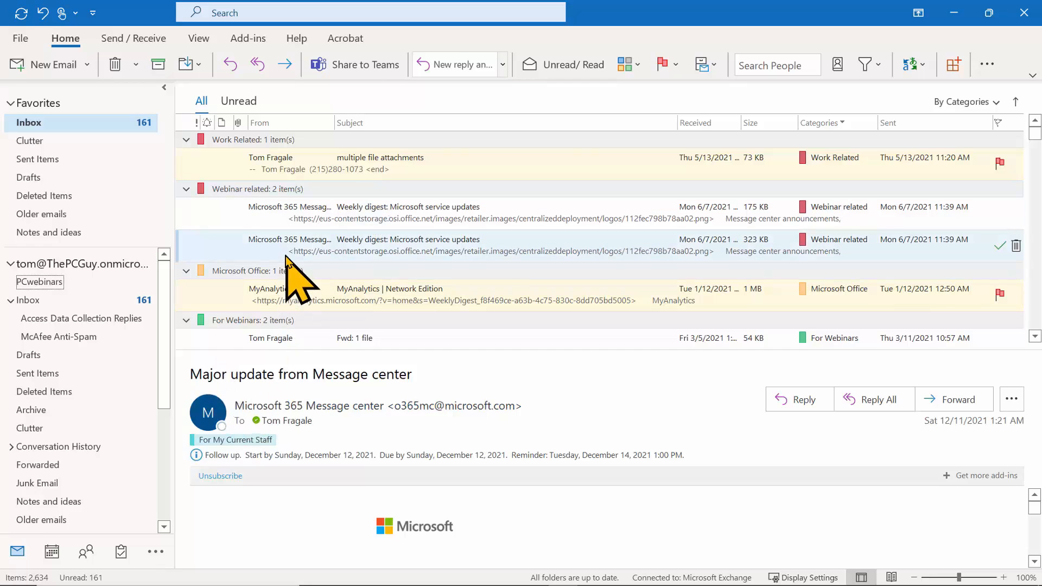
Add a subfolder named 'Outlook' inside PCwebinars.
{"action": "right_click", "coordinate": [49, 284]}
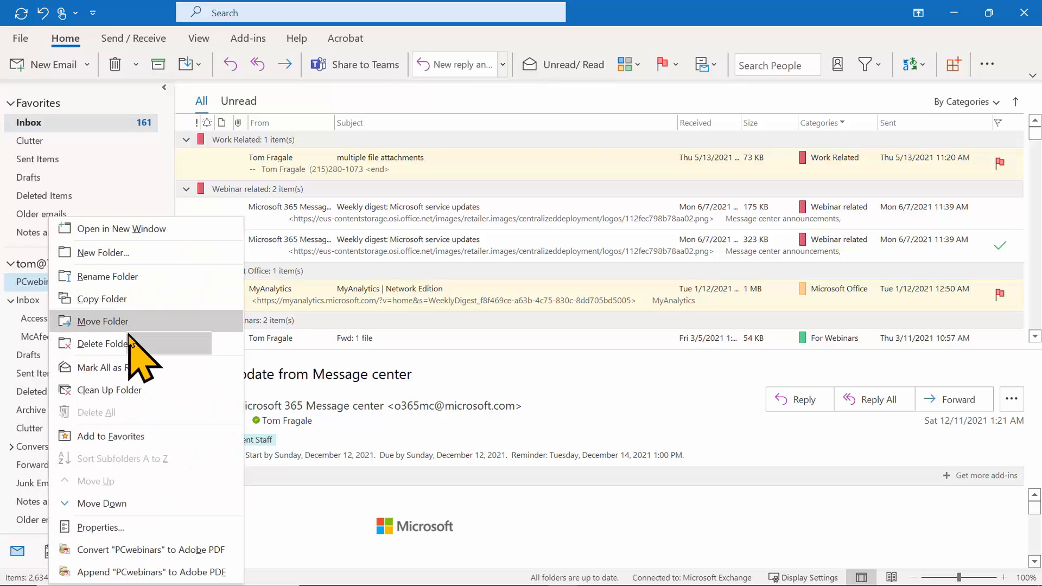
{"action": "left_click", "coordinate": [104, 253]}
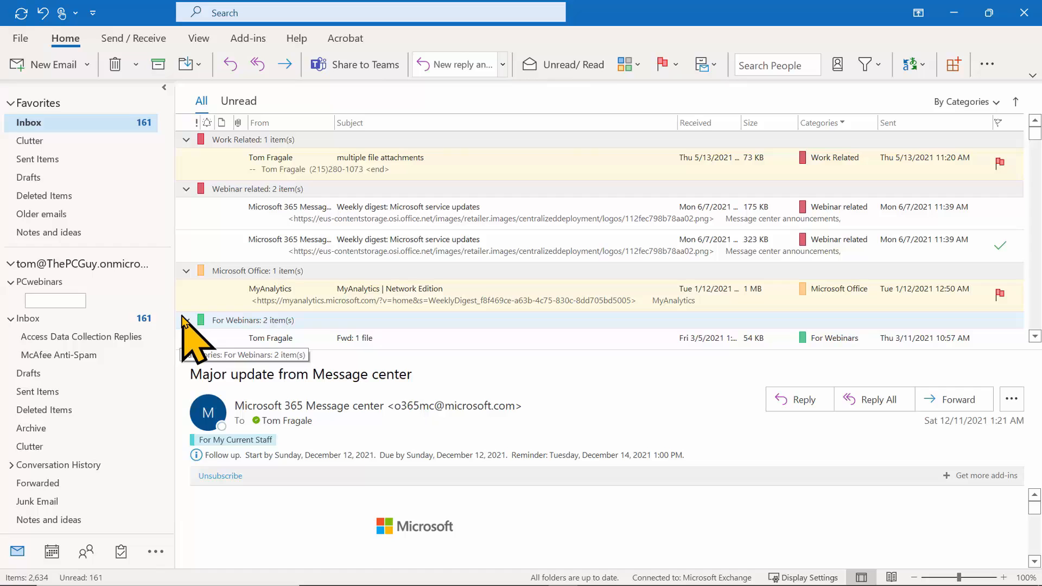
{"action": "type", "text": "Outlook"}
{"action": "key", "text": "Return"}
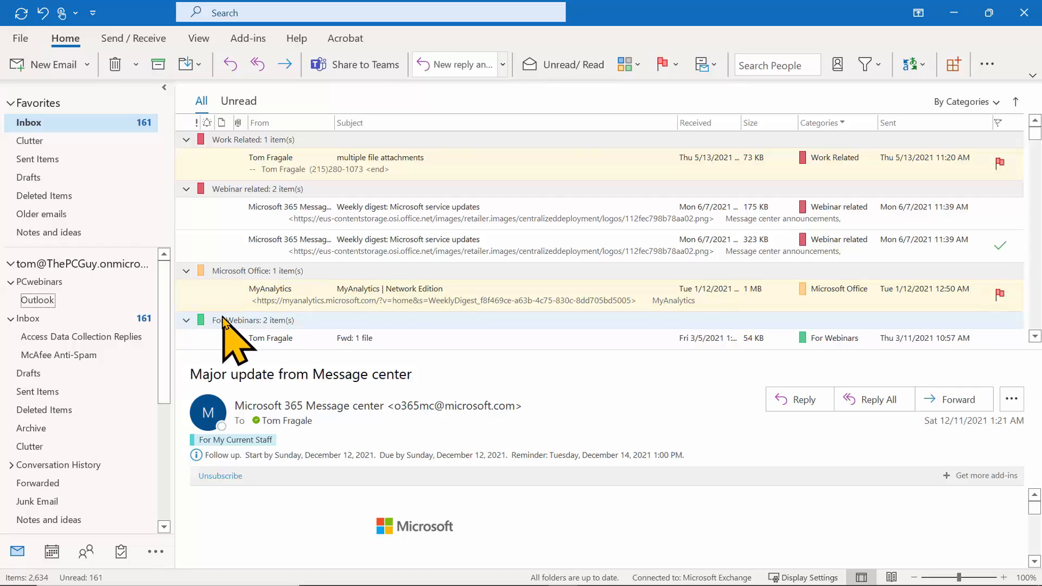
Add the PCwebinars folder to Favorites.
{"action": "right_click", "coordinate": [62, 270]}
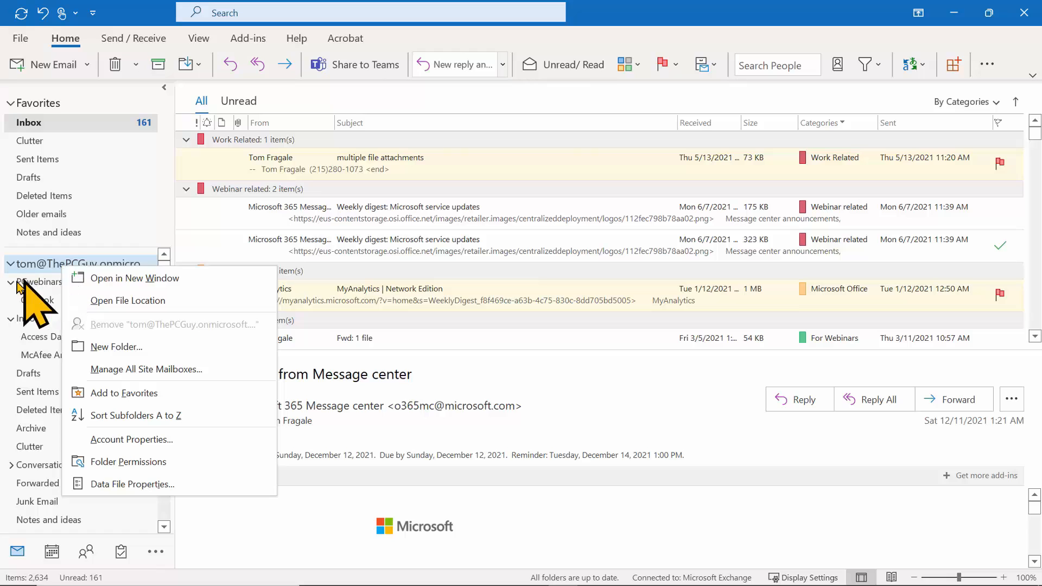
{"action": "left_click", "coordinate": [215, 219]}
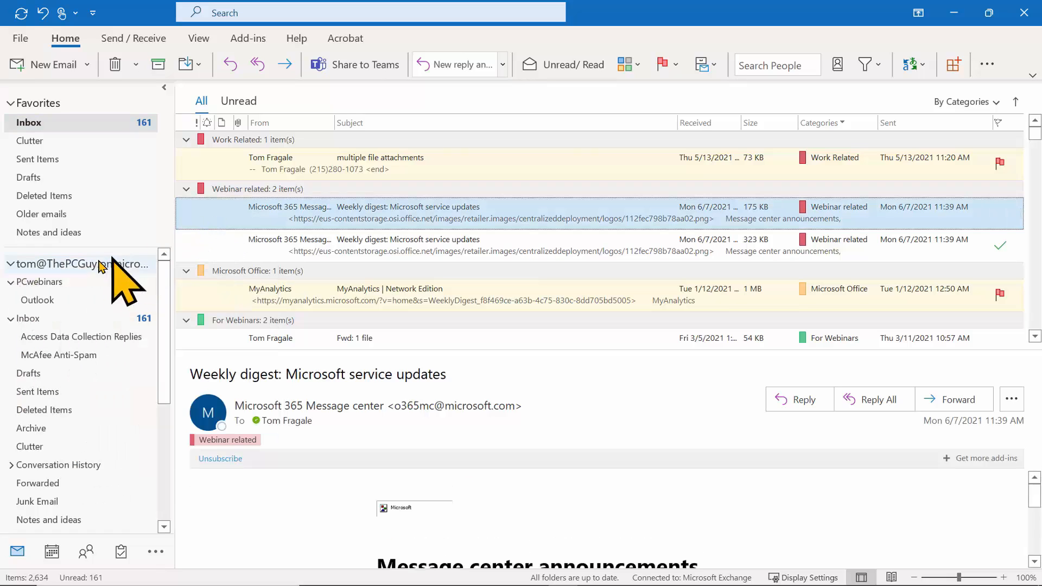
{"action": "right_click", "coordinate": [56, 283]}
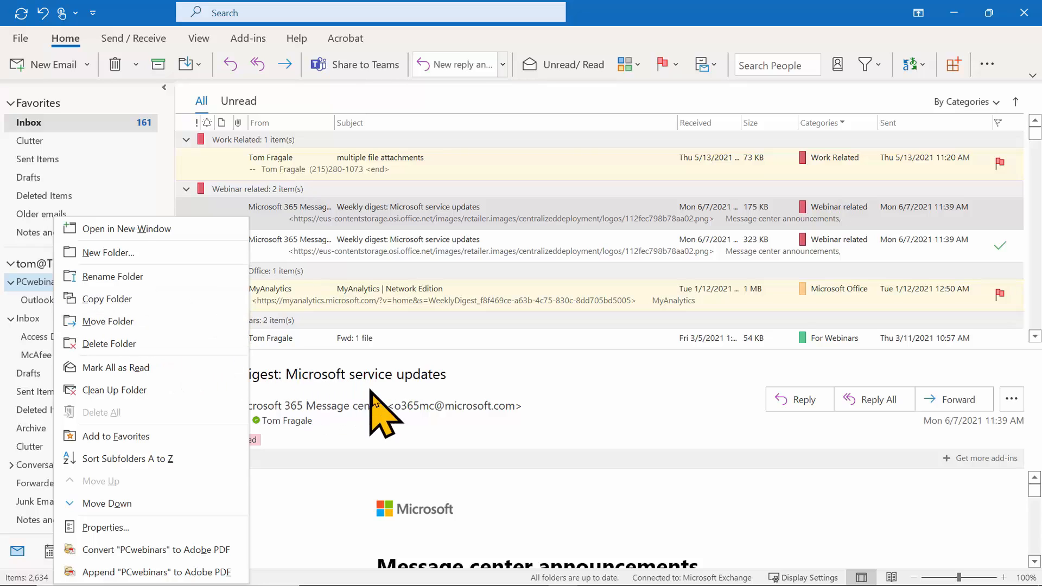
{"action": "left_click", "coordinate": [386, 400]}
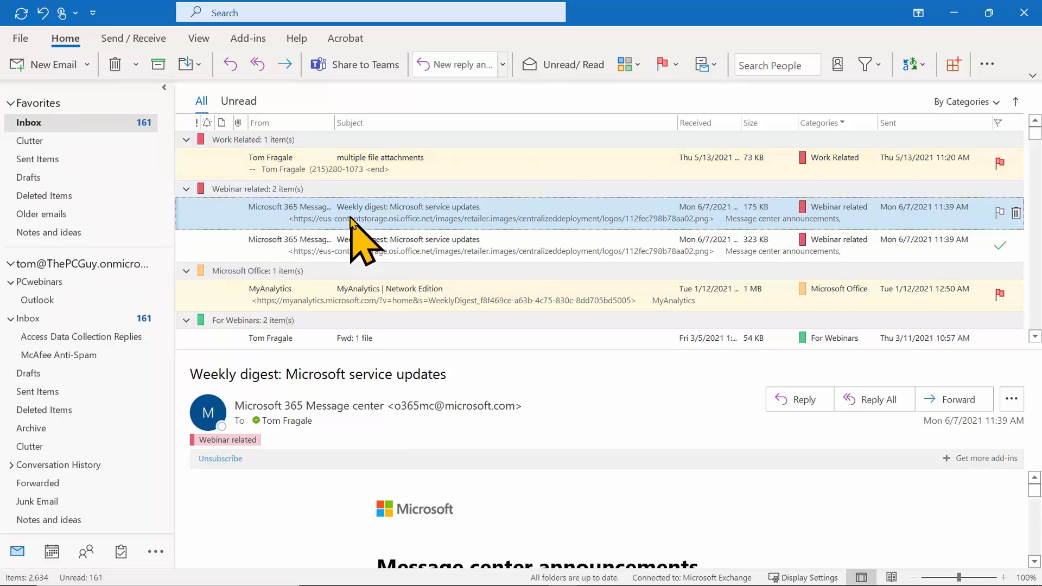
{"action": "right_click", "coordinate": [53, 284]}
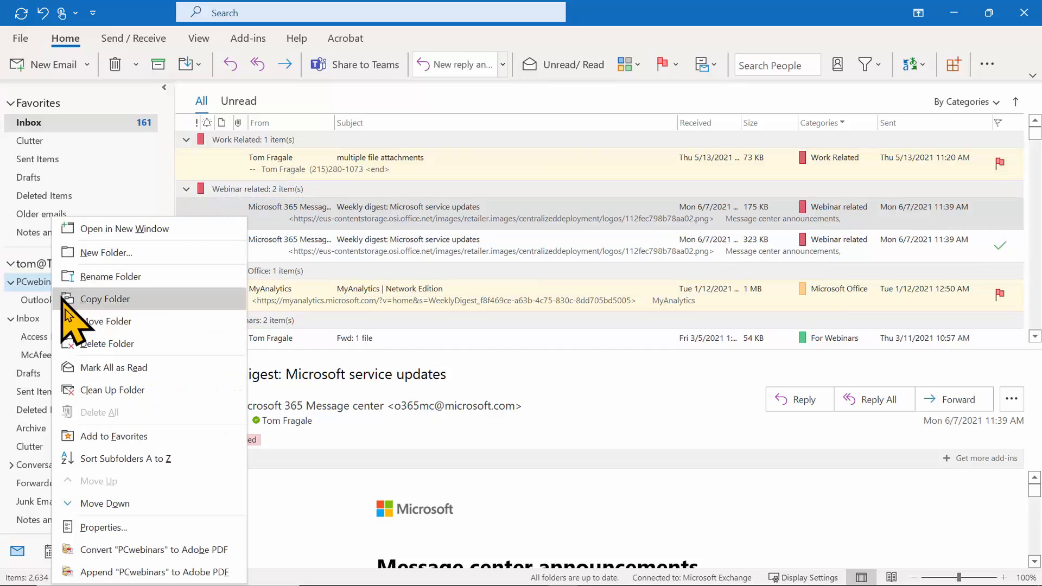
{"action": "left_click", "coordinate": [115, 441]}
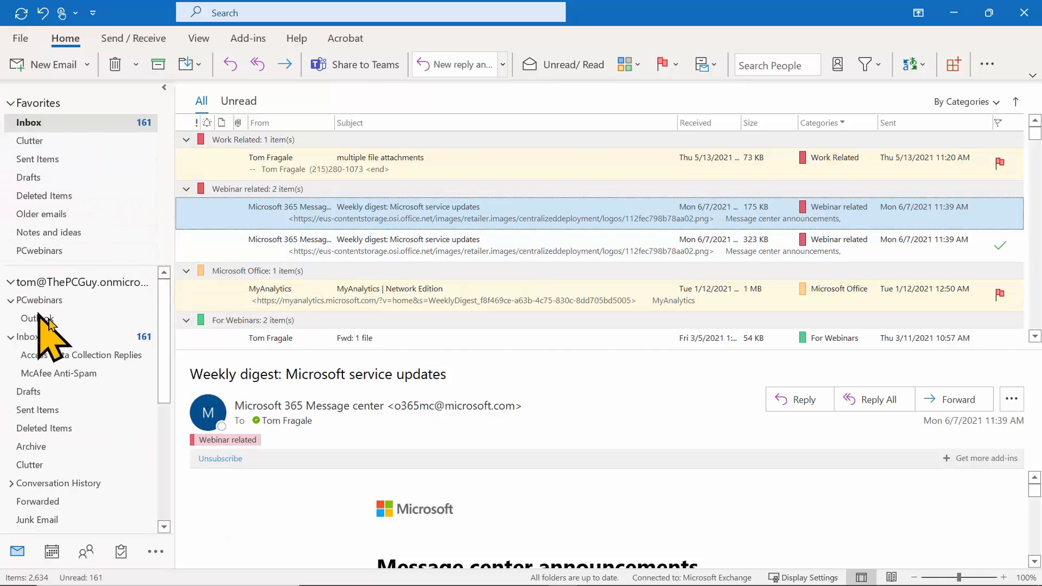
Remove PCwebinars from Favorites and move the MyAnalytics message into PCwebinars.
{"action": "left_click_drag", "start_coordinate": [162, 293], "coordinate": [166, 255]}
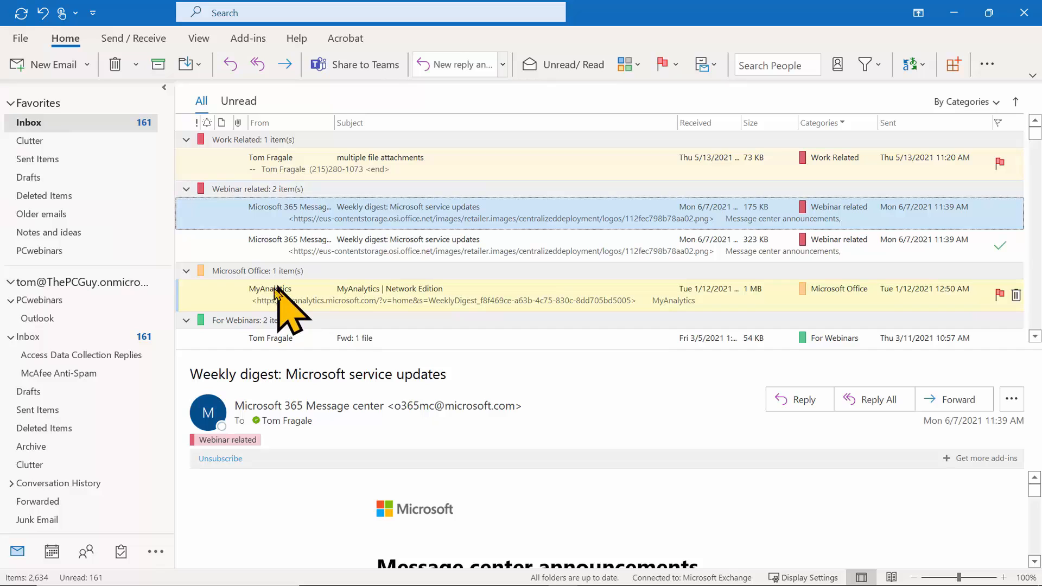
{"action": "right_click", "coordinate": [33, 255]}
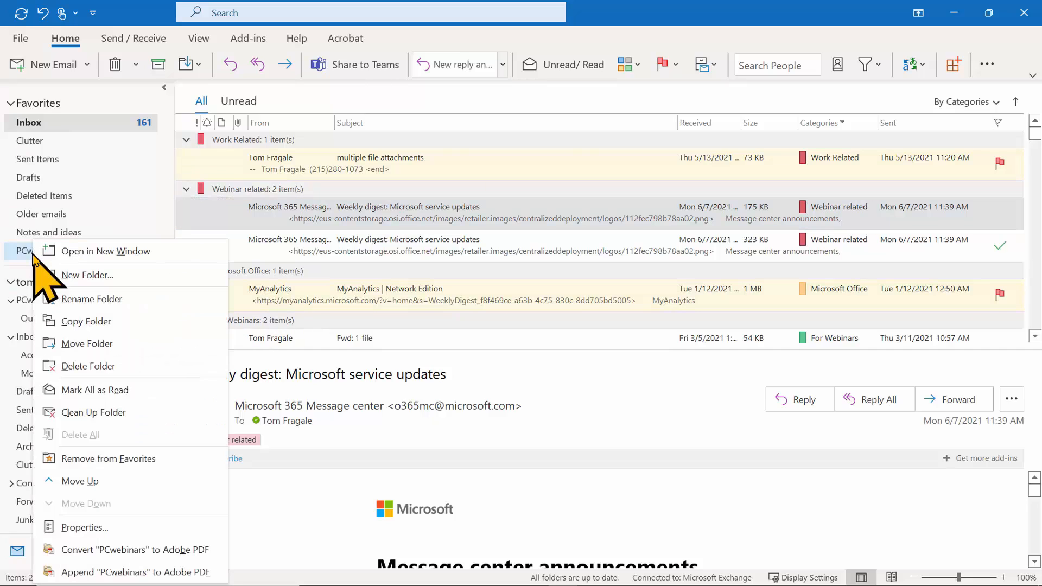
{"action": "left_click", "coordinate": [151, 460]}
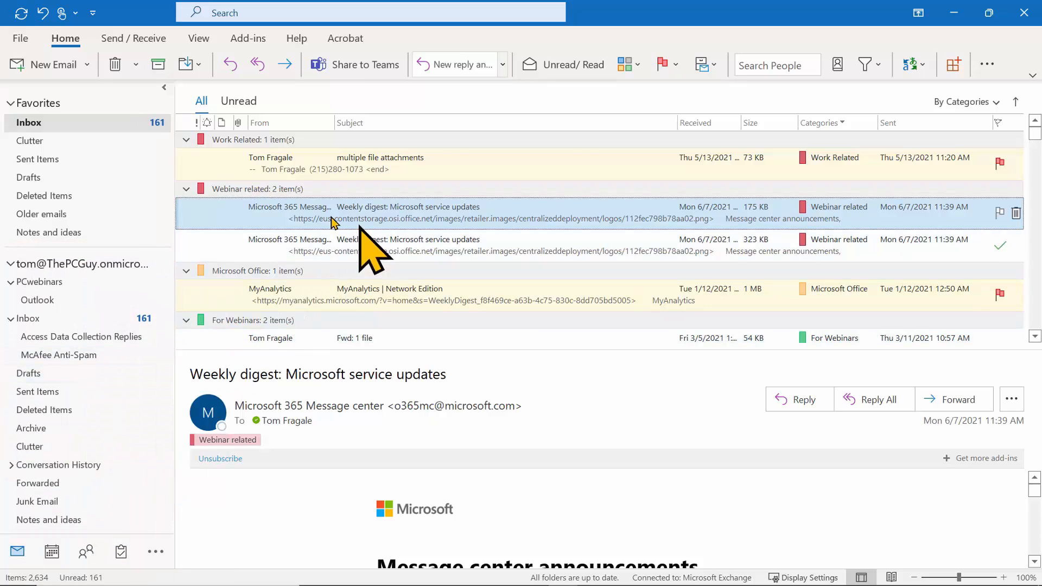
{"action": "left_click_drag", "start_coordinate": [365, 293], "coordinate": [50, 285]}
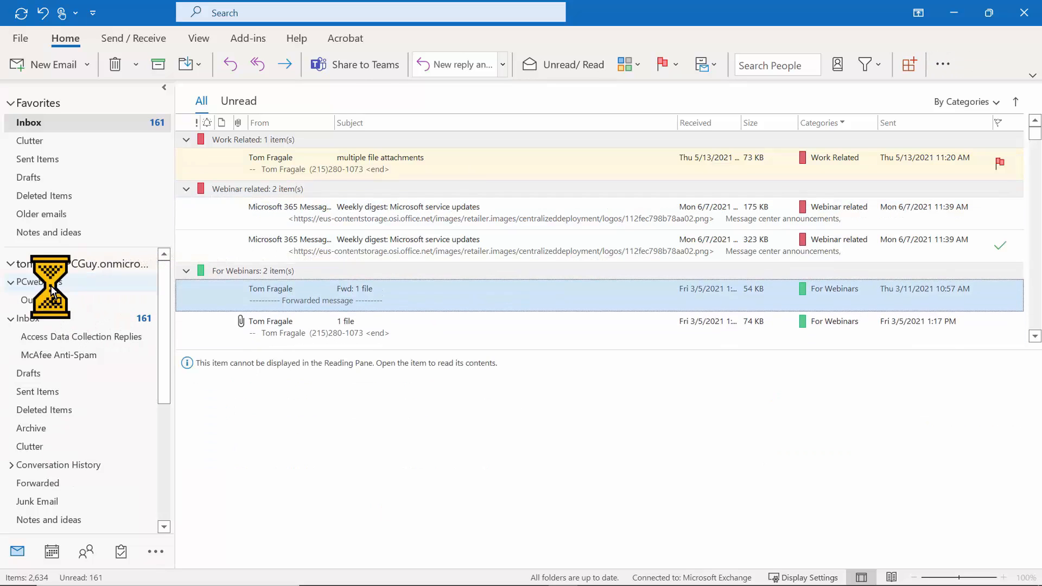
{"action": "right_click", "coordinate": [294, 287]}
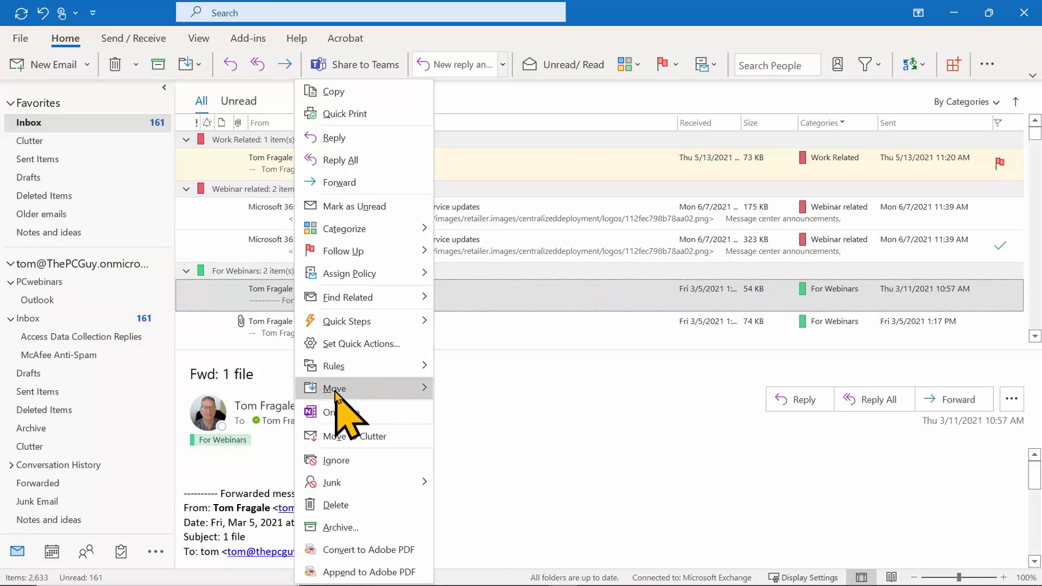
{"action": "mouse_move", "coordinate": [374, 389]}
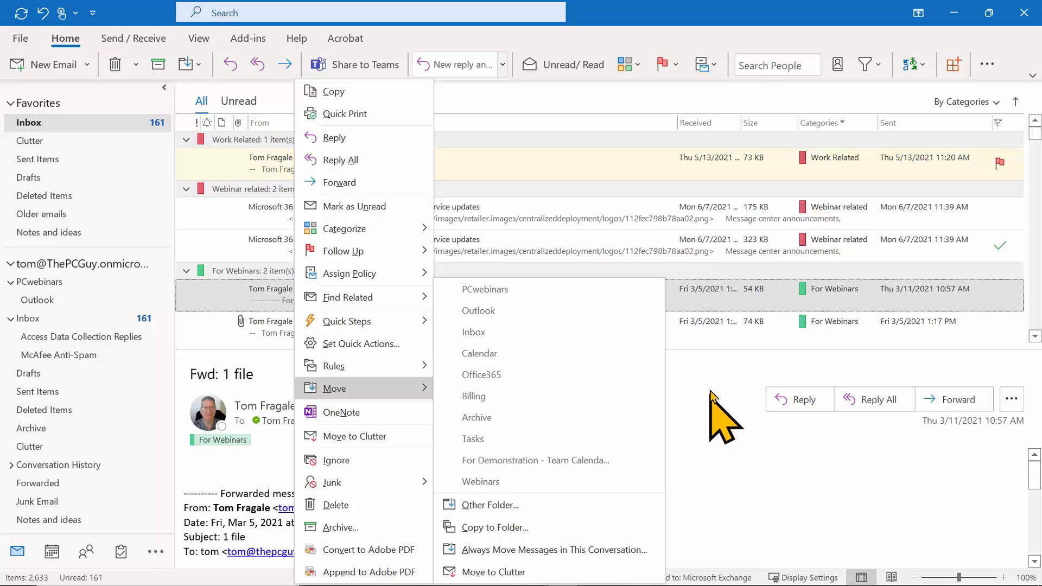
{"action": "key", "text": "Escape"}
{"action": "key", "text": "Escape"}
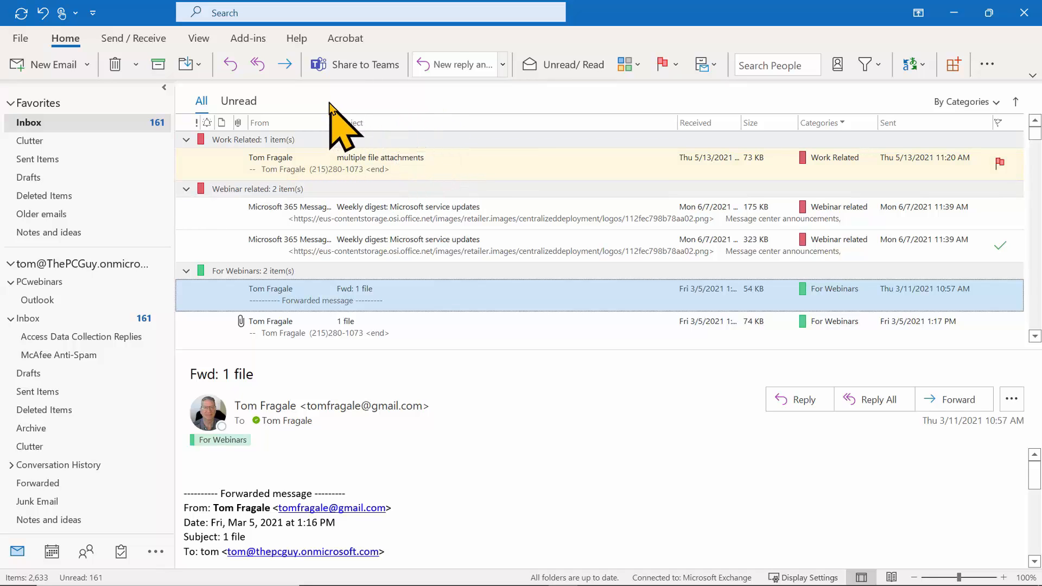
In View Settings, clear the Categories grouping so Group By is None.
{"action": "left_click", "coordinate": [209, 38]}
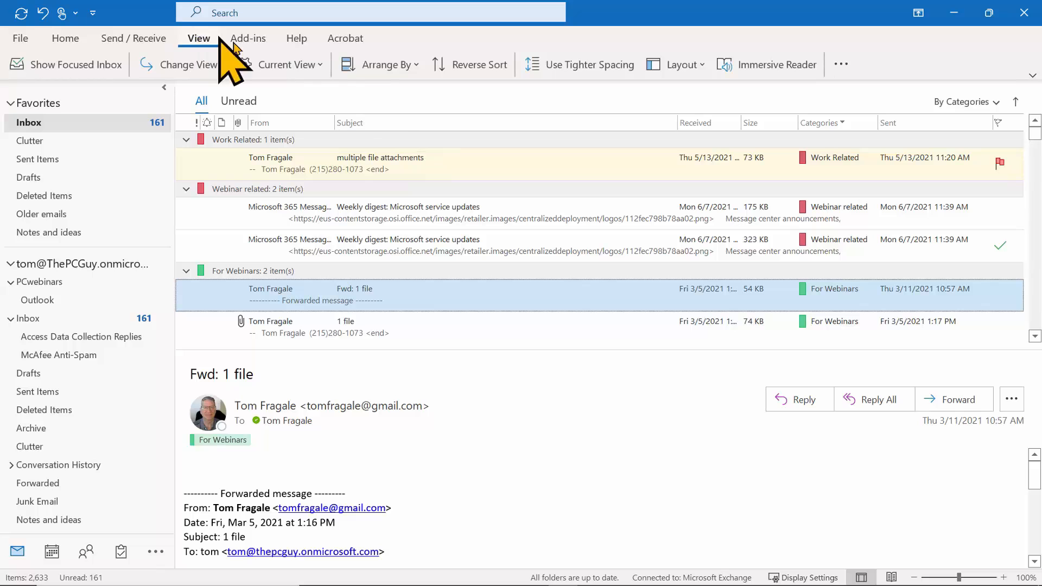
{"action": "left_click", "coordinate": [282, 64]}
{"action": "left_click", "coordinate": [306, 168]}
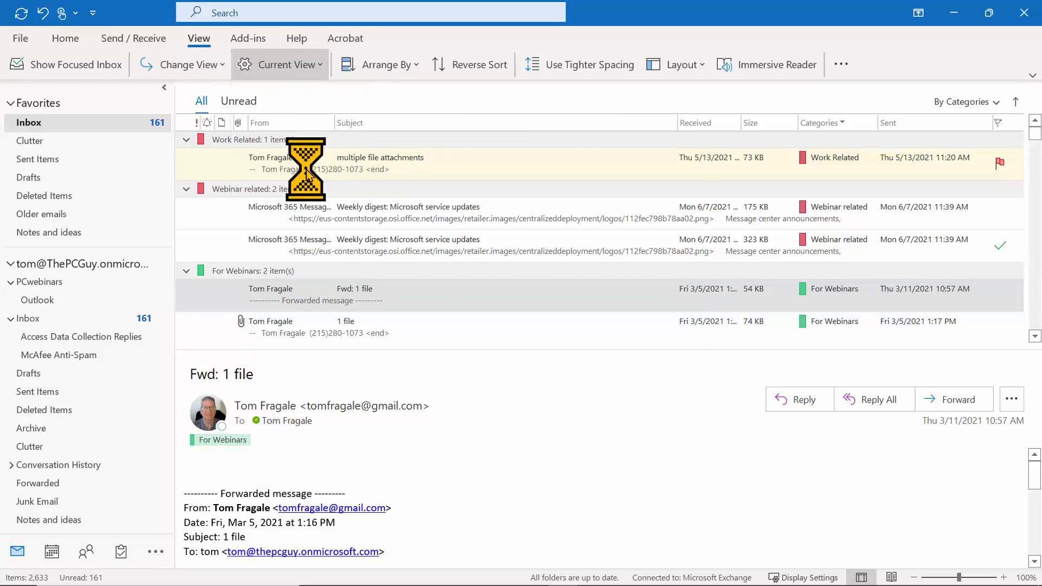
{"action": "left_click", "coordinate": [413, 238]}
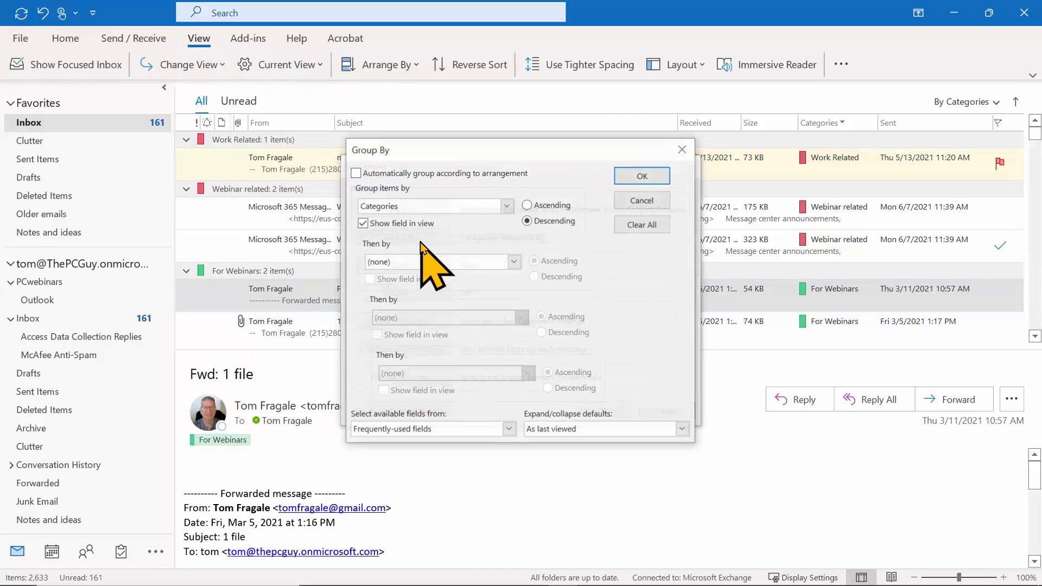
{"action": "left_click", "coordinate": [641, 224]}
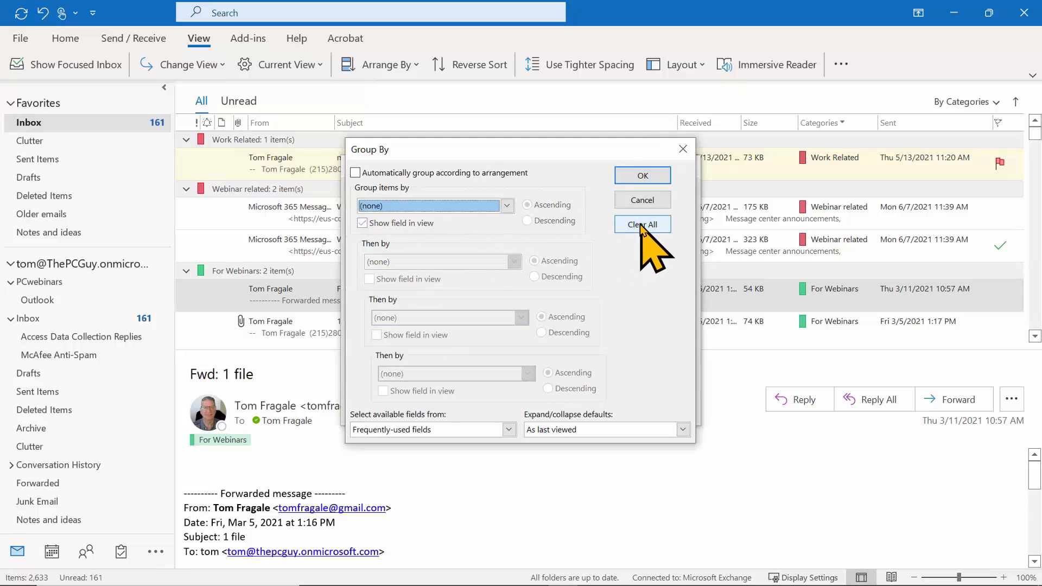
{"action": "left_click", "coordinate": [651, 176]}
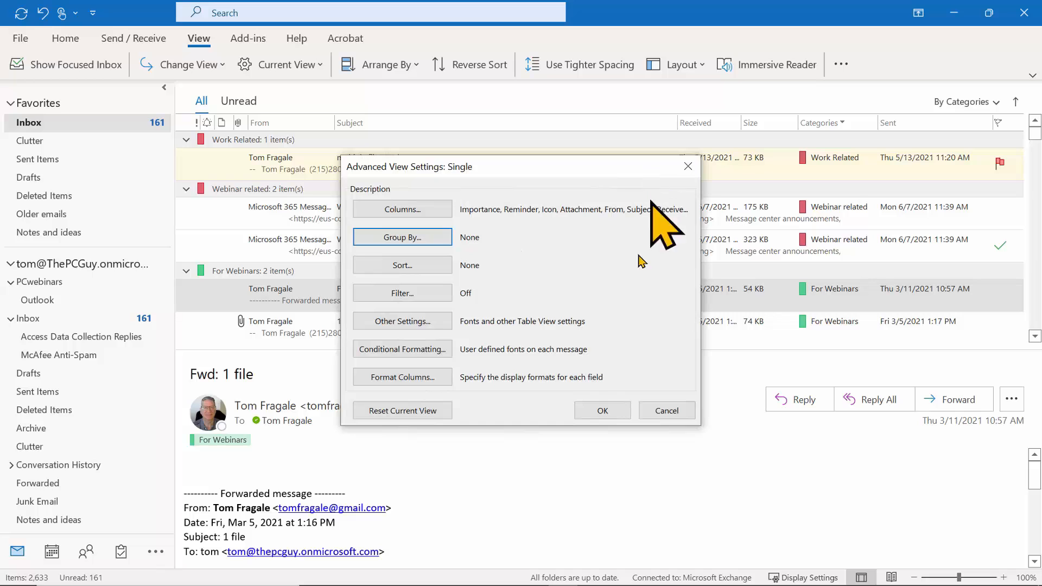
{"action": "left_click", "coordinate": [593, 410]}
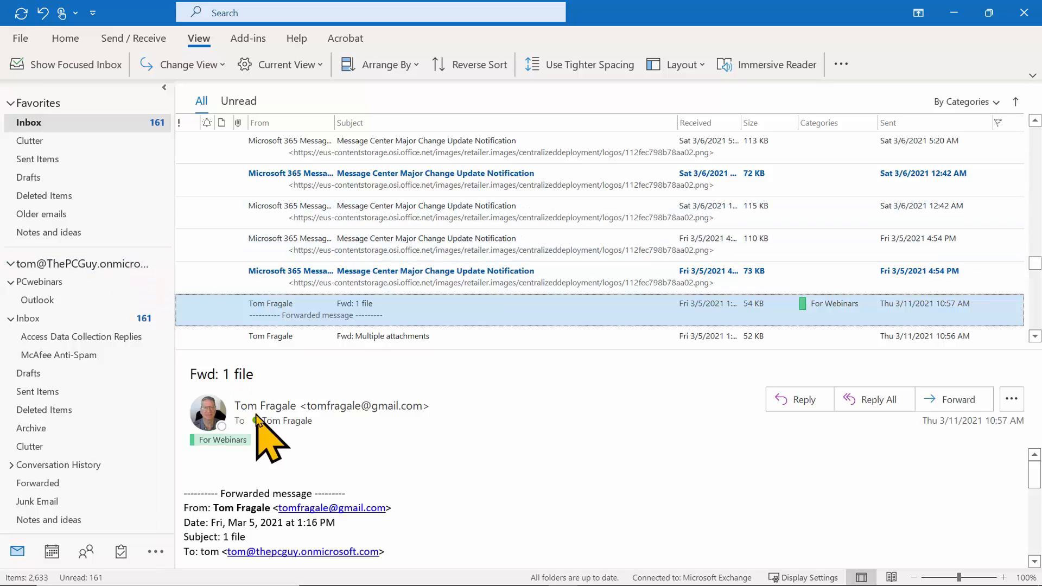
Add a folder named 'Microsoft' under the mailbox account, then go back to Inbox.
{"action": "right_click", "coordinate": [46, 264]}
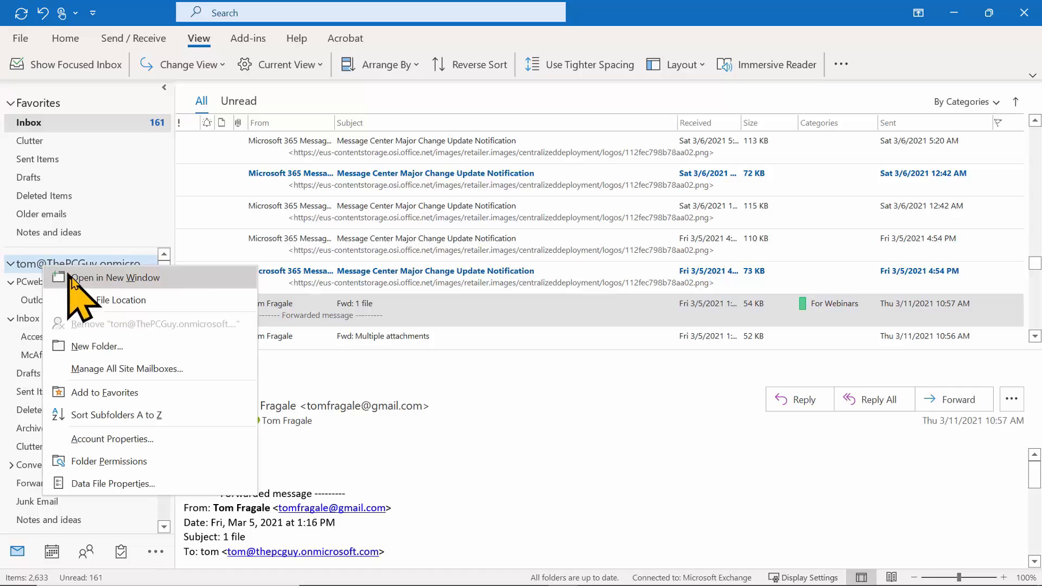
{"action": "left_click", "coordinate": [97, 348]}
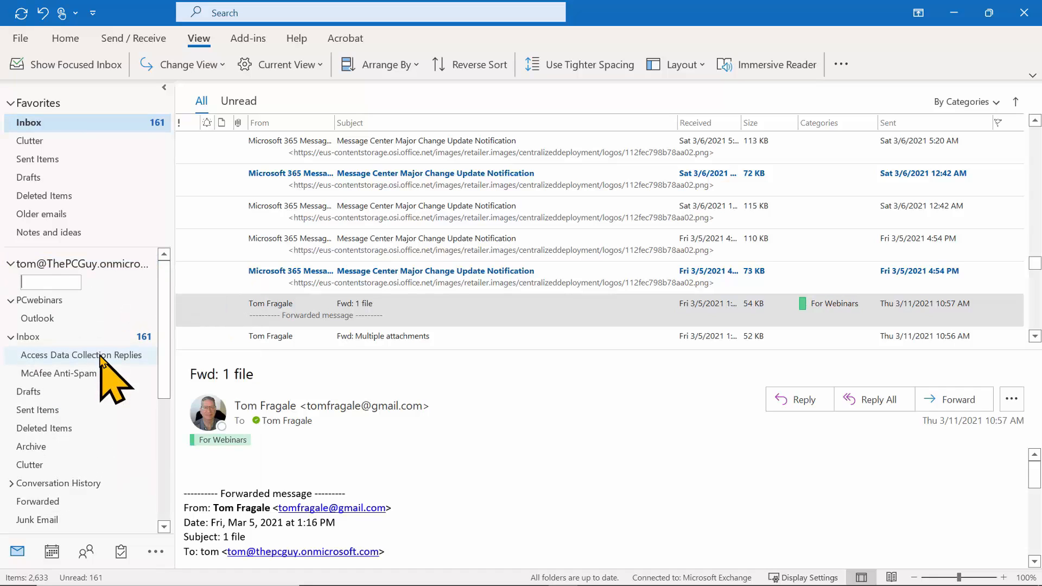
{"action": "type", "text": "Microsof"}
{"action": "left_click", "coordinate": [80, 285]}
{"action": "left_click", "coordinate": [62, 280]}
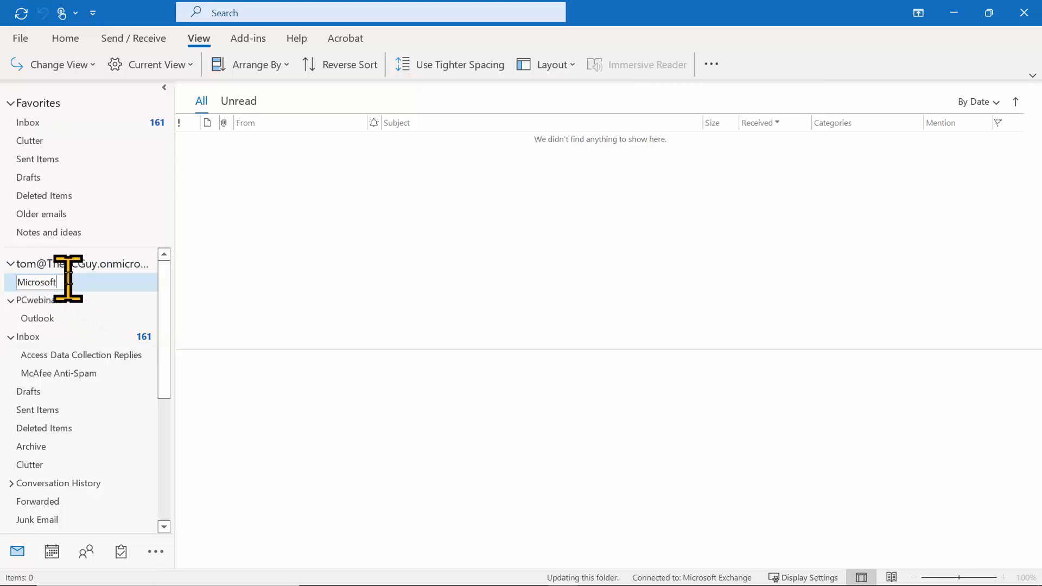
{"action": "key", "text": "Return"}
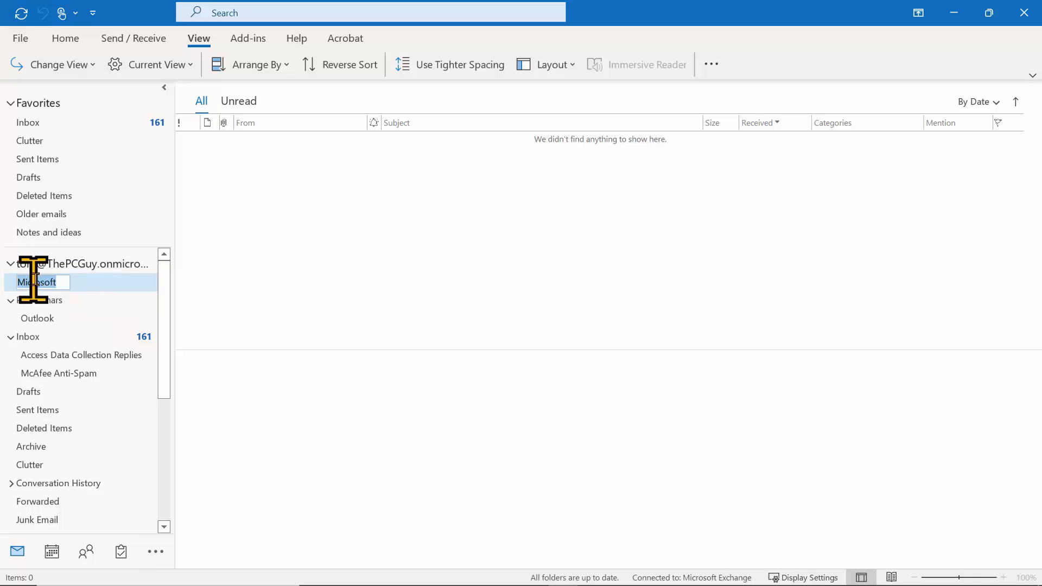
{"action": "left_click", "coordinate": [30, 124]}
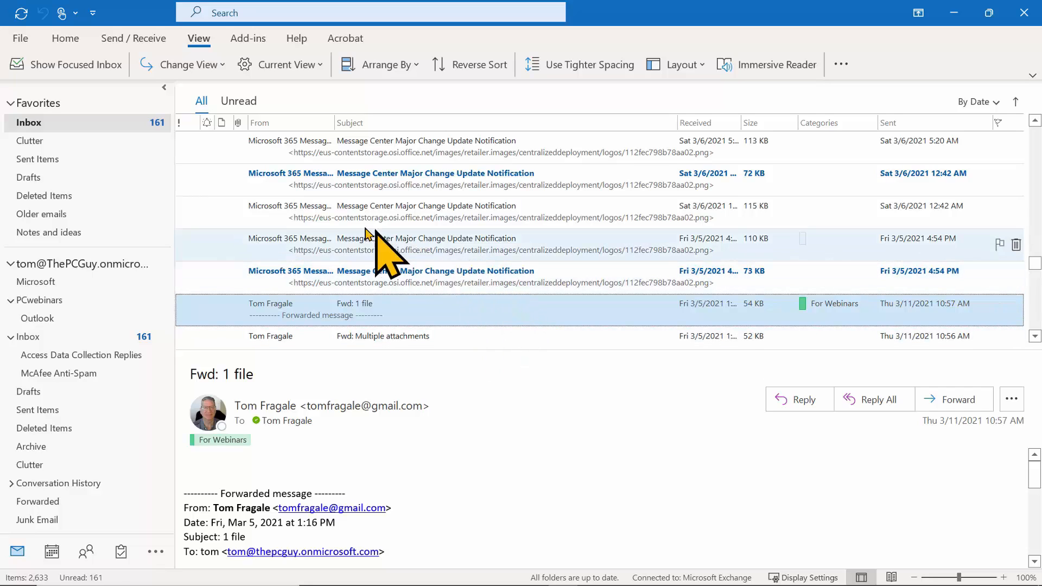
From a Message Center email, build an advanced rule for sender Microsoft 365 Message center.
{"action": "right_click", "coordinate": [318, 217]}
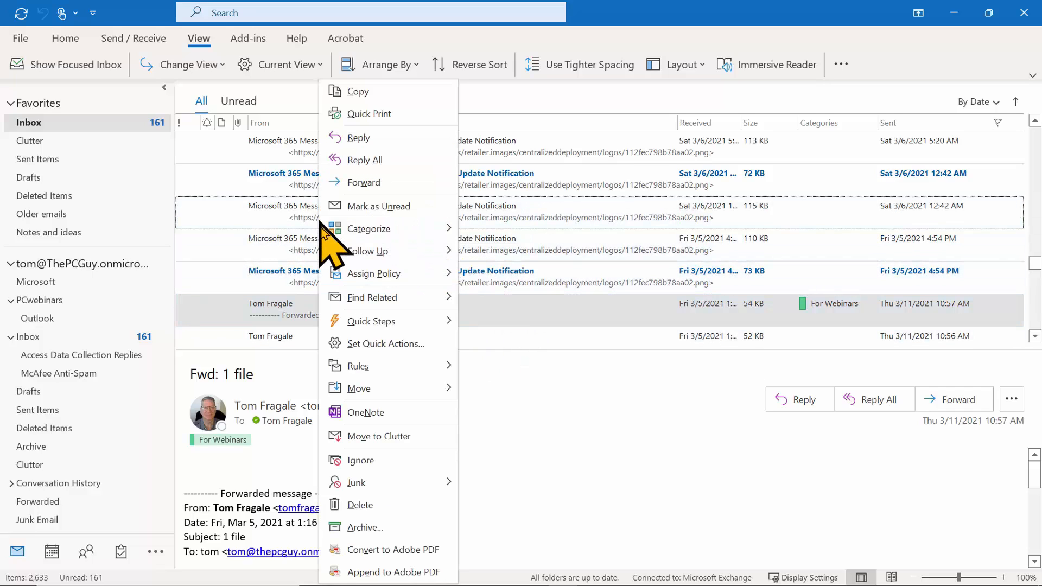
{"action": "mouse_move", "coordinate": [357, 364]}
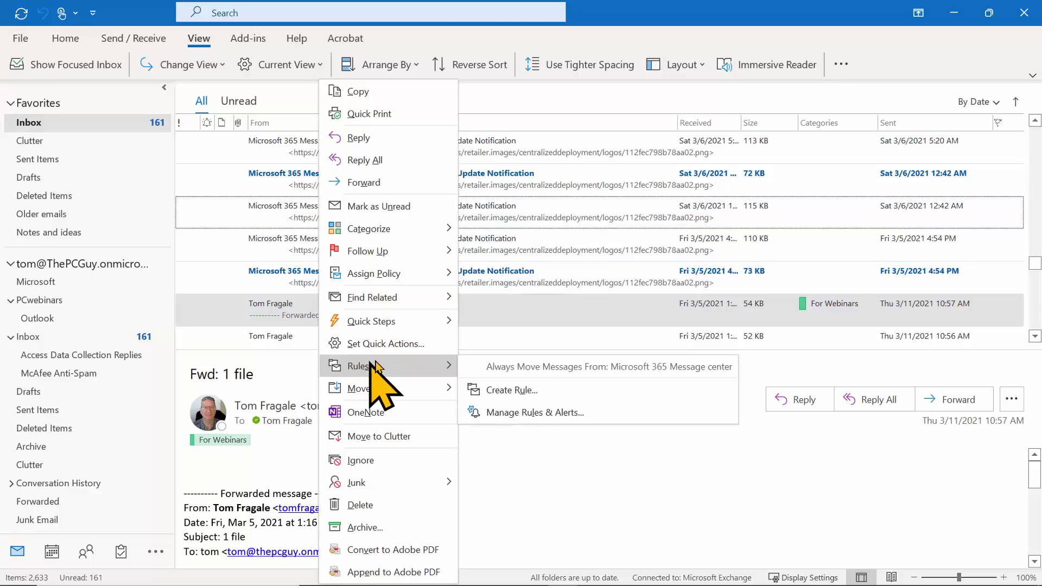
{"action": "left_click", "coordinate": [537, 388]}
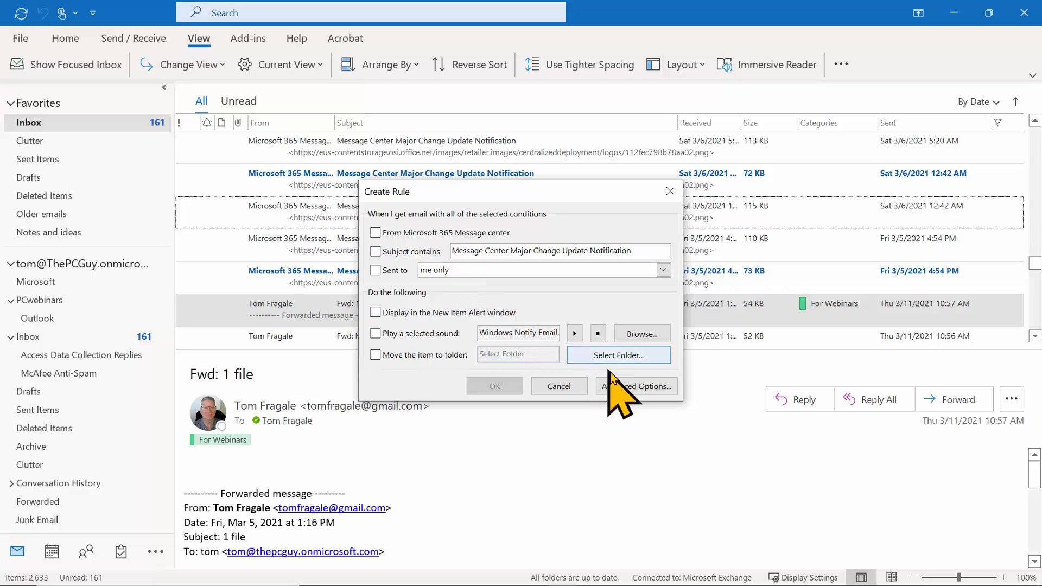
{"action": "left_click", "coordinate": [643, 390]}
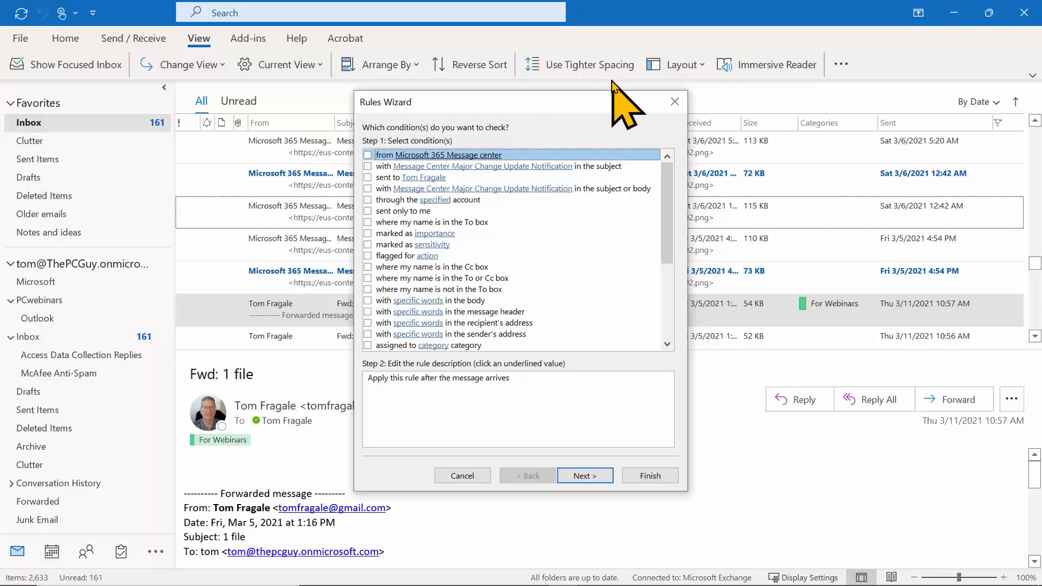
{"action": "left_click", "coordinate": [369, 155]}
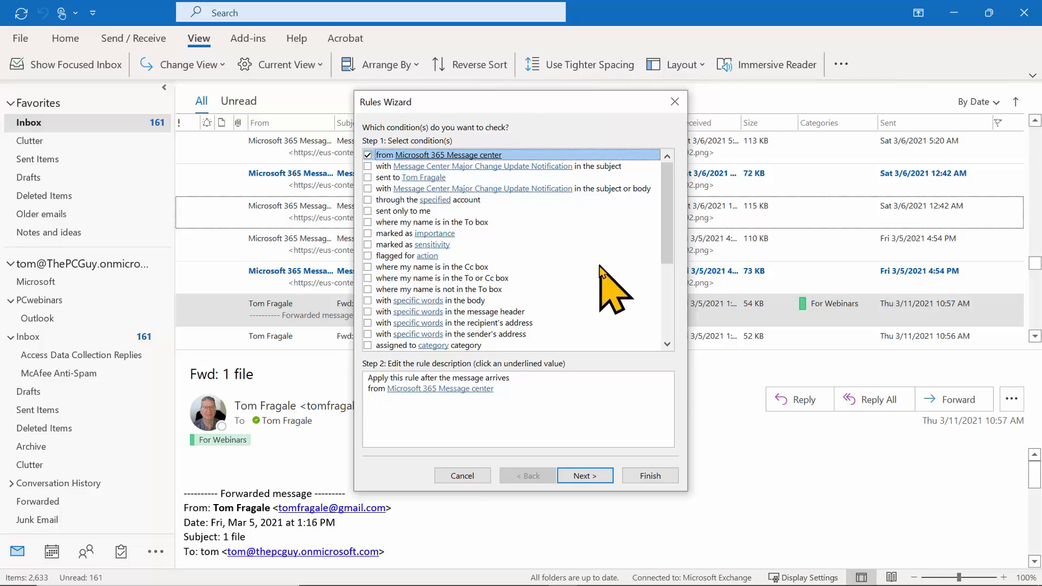
{"action": "left_click_drag", "start_coordinate": [669, 211], "coordinate": [654, 138]}
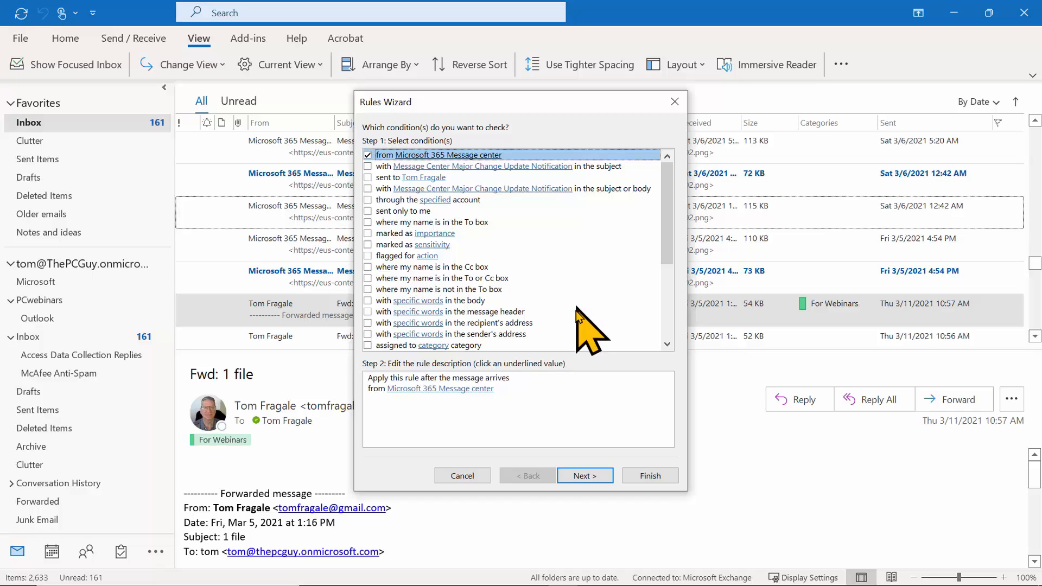
{"action": "left_click", "coordinate": [585, 474]}
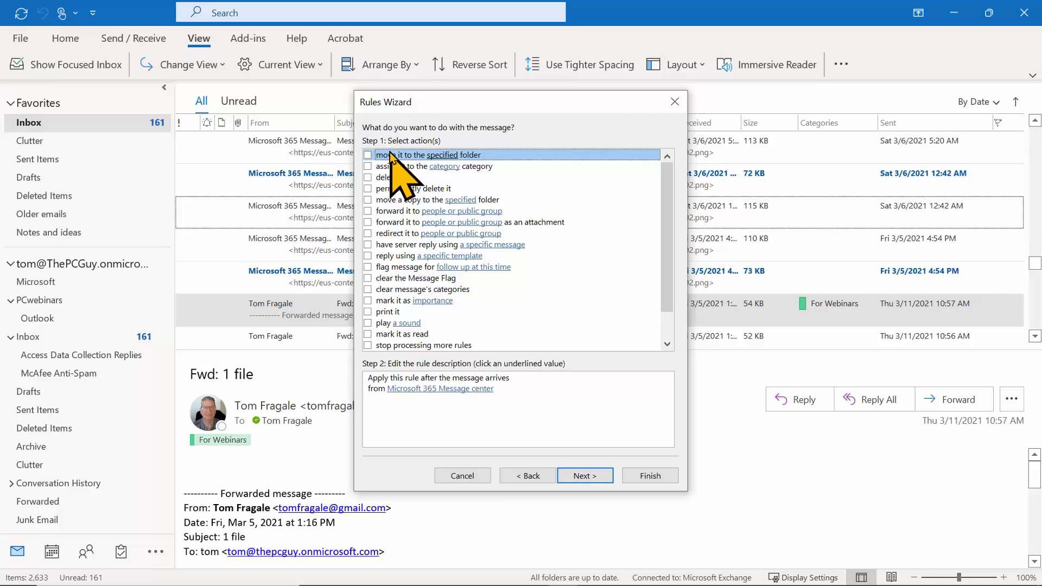
Make the rule move a copy of each message to the Microsoft folder, then advance to exceptions.
{"action": "left_click", "coordinate": [368, 200]}
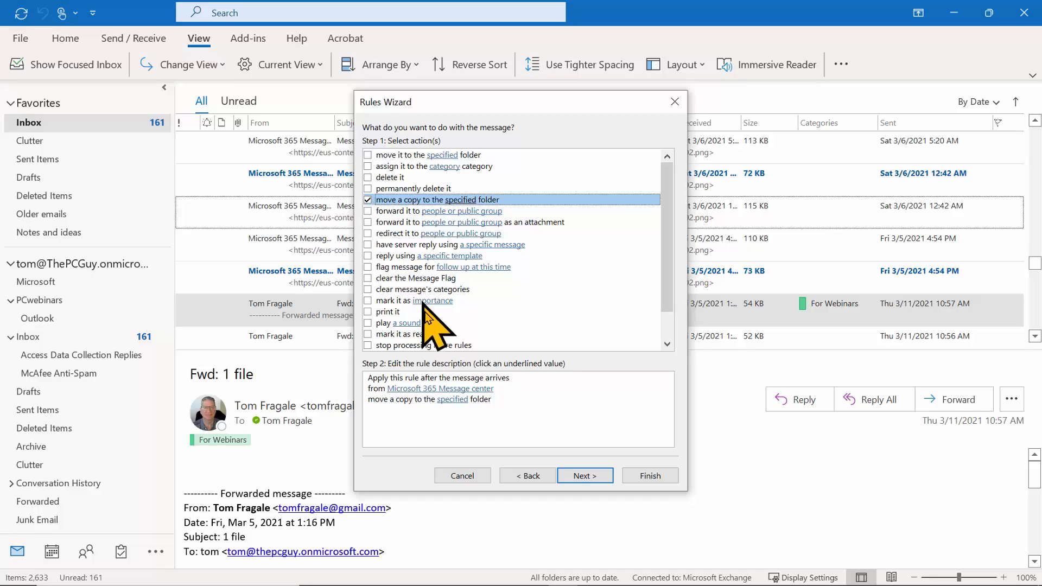
{"action": "left_click", "coordinate": [402, 400]}
{"action": "left_click", "coordinate": [455, 400]}
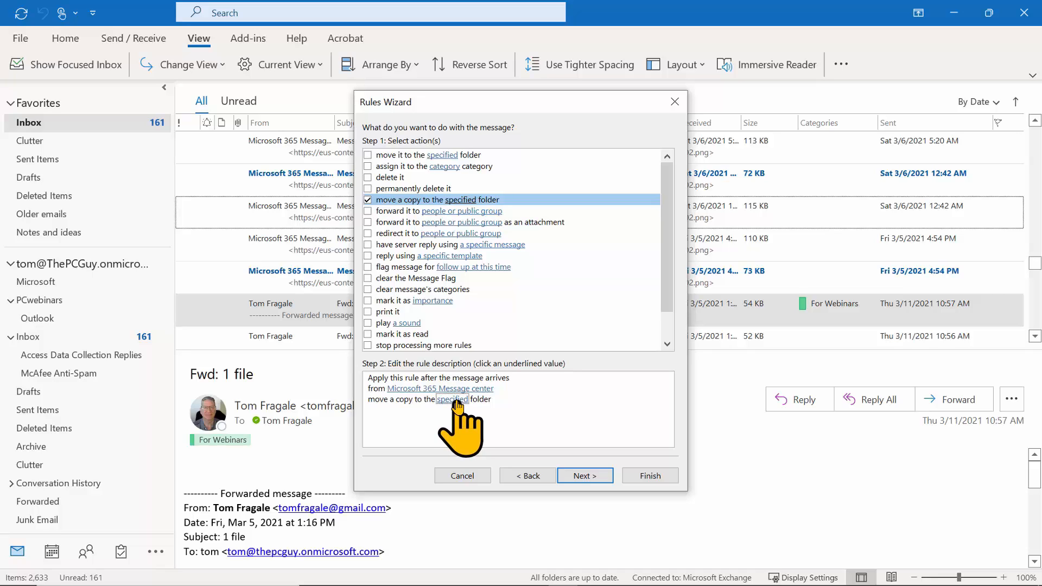
{"action": "left_click", "coordinate": [456, 401]}
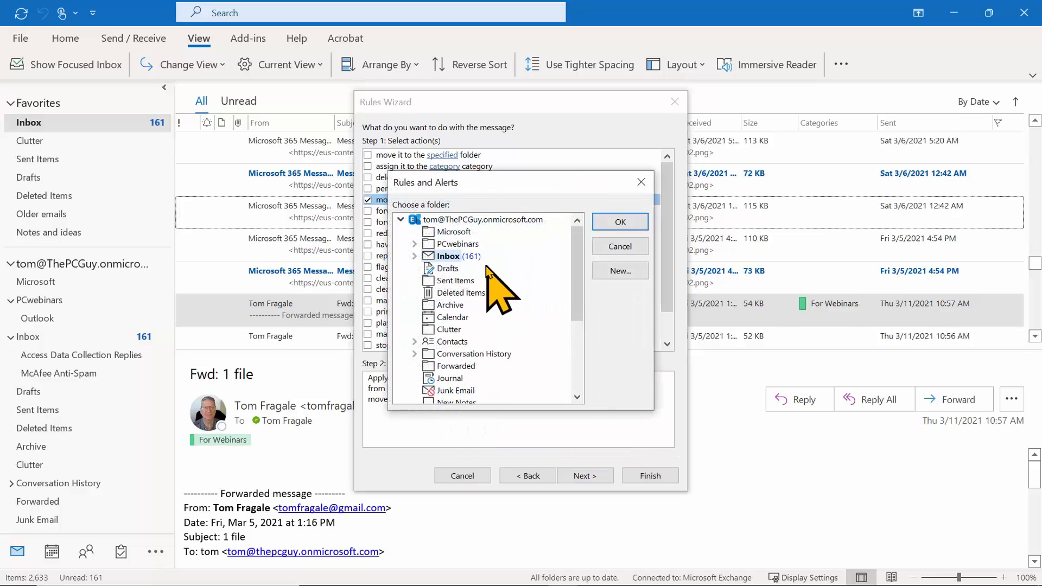
{"action": "left_click", "coordinate": [429, 232]}
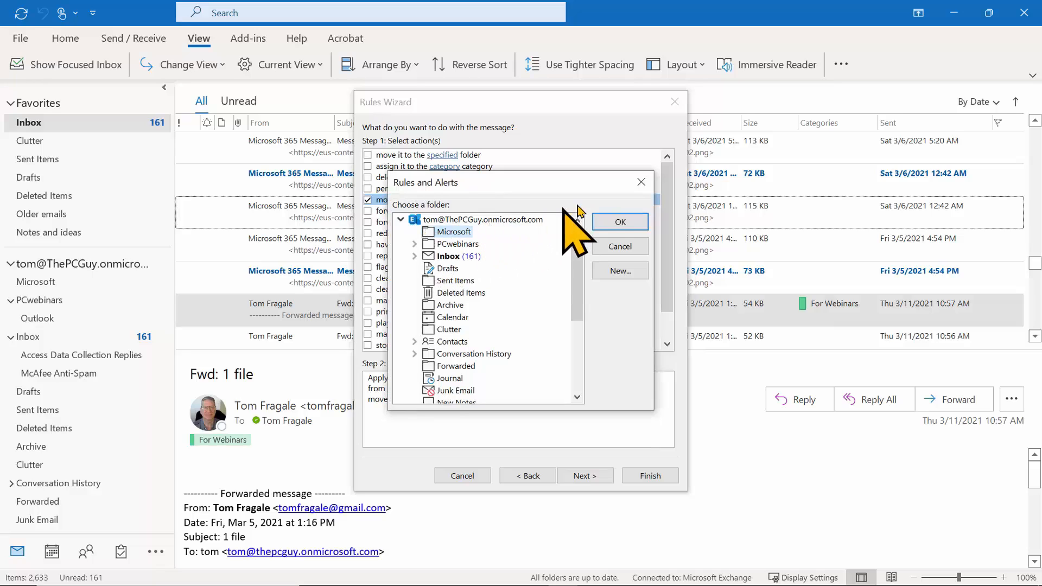
{"action": "left_click", "coordinate": [624, 219]}
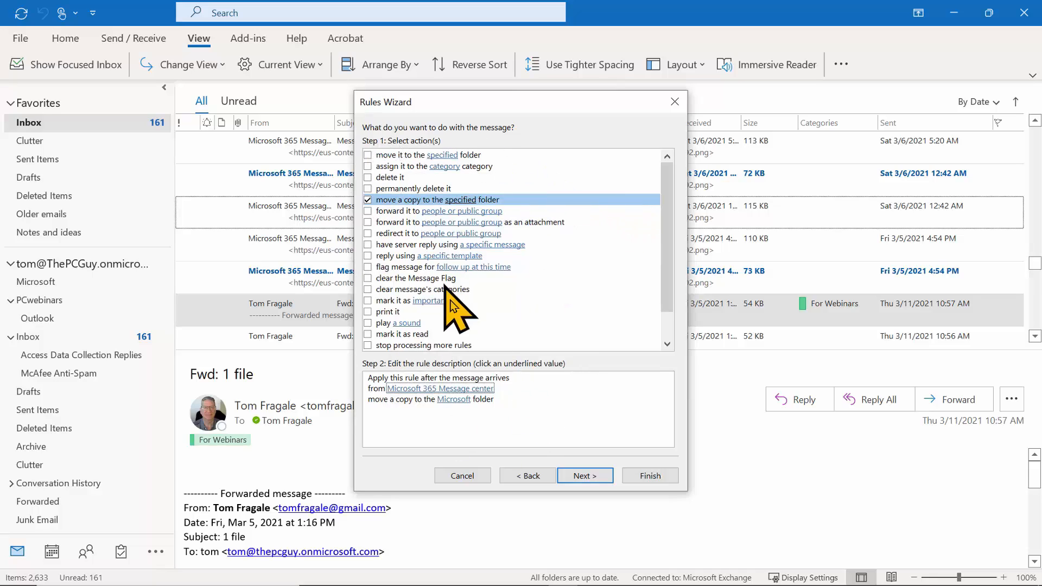
{"action": "left_click", "coordinate": [583, 470]}
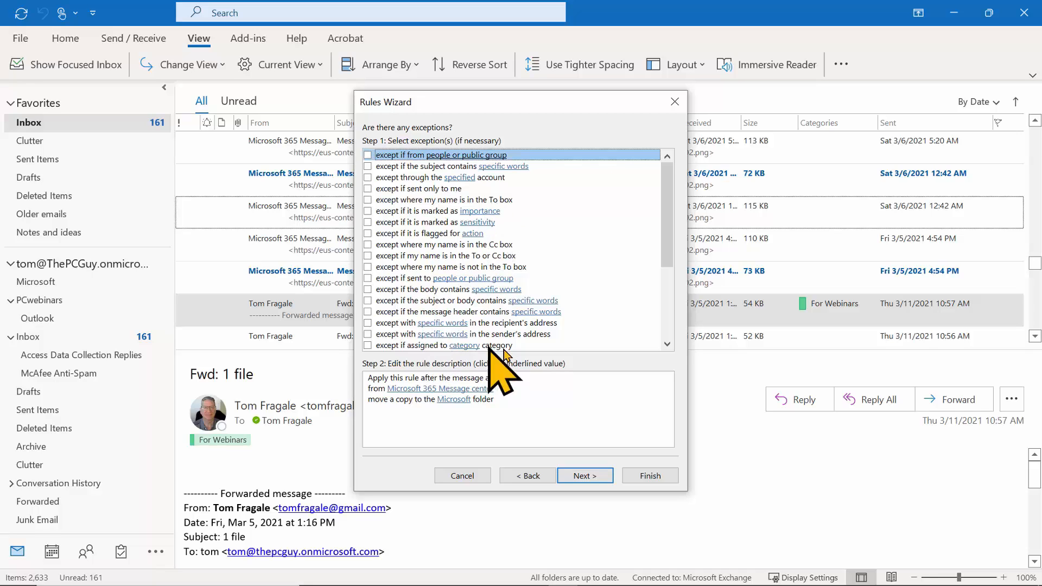
Skip exceptions, enable running the rule on existing Inbox messages, and finish the rule.
{"action": "left_click", "coordinate": [584, 474]}
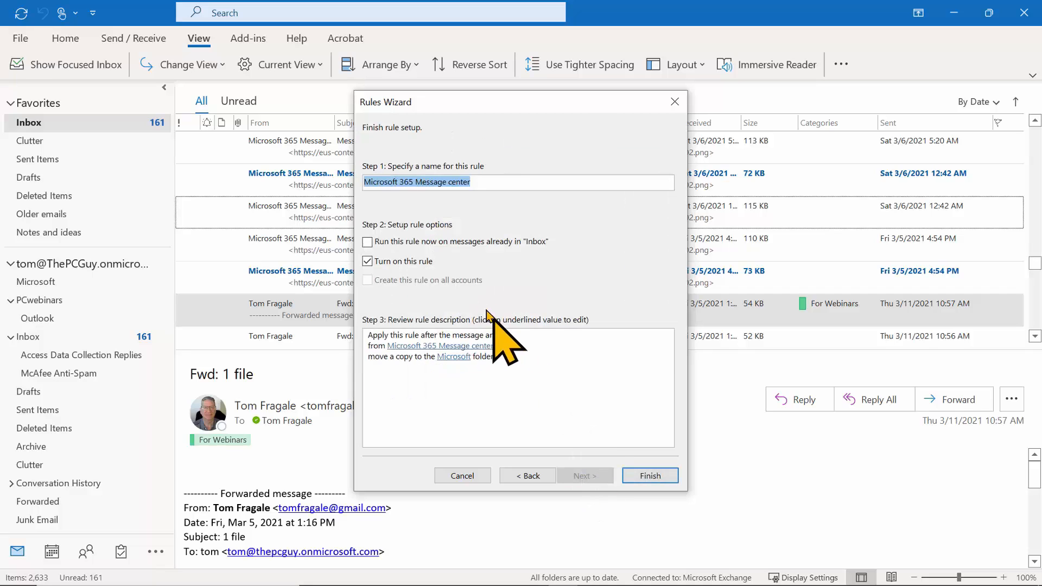
{"action": "left_click", "coordinate": [371, 241]}
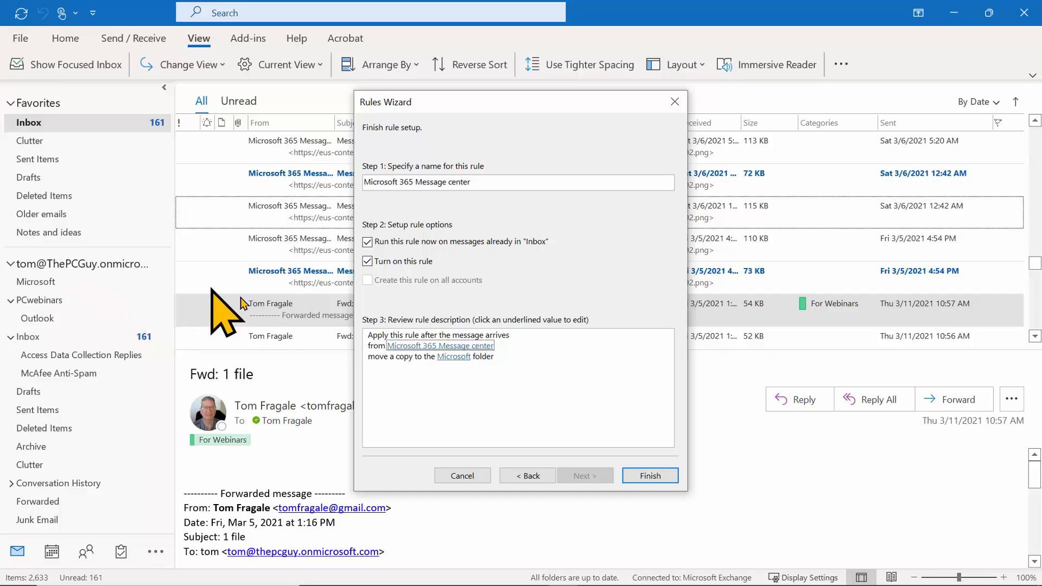
{"action": "left_click", "coordinate": [650, 475]}
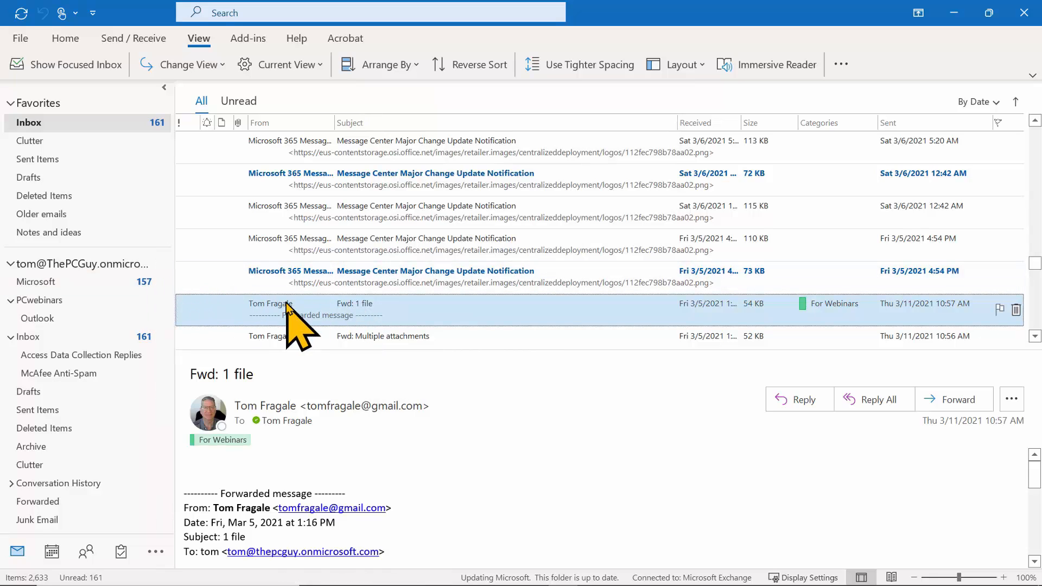
Open the Microsoft folder and view a copied message's context menu without choosing anything.
{"action": "left_click", "coordinate": [39, 286]}
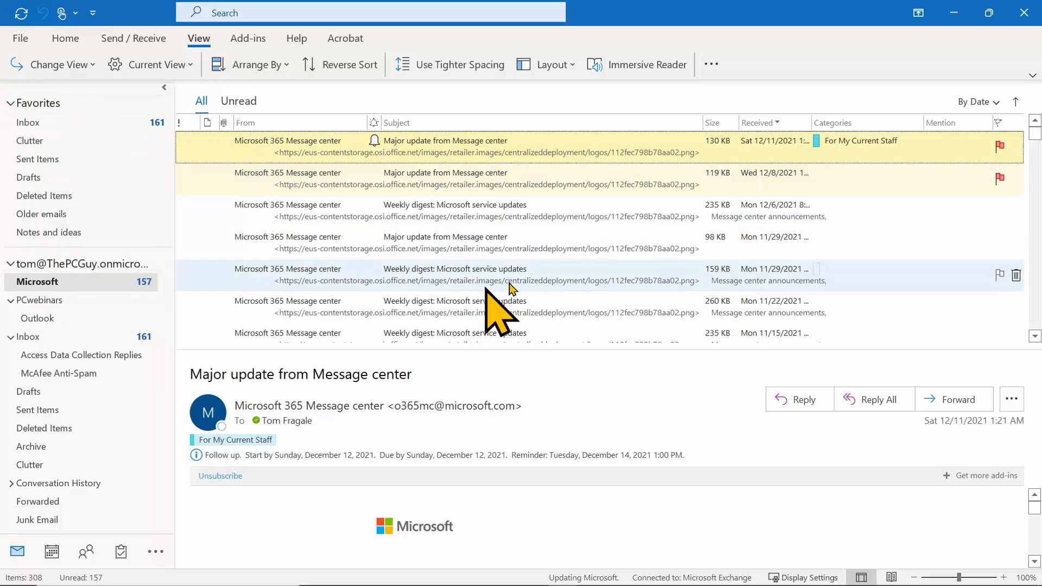
{"action": "right_click", "coordinate": [370, 296]}
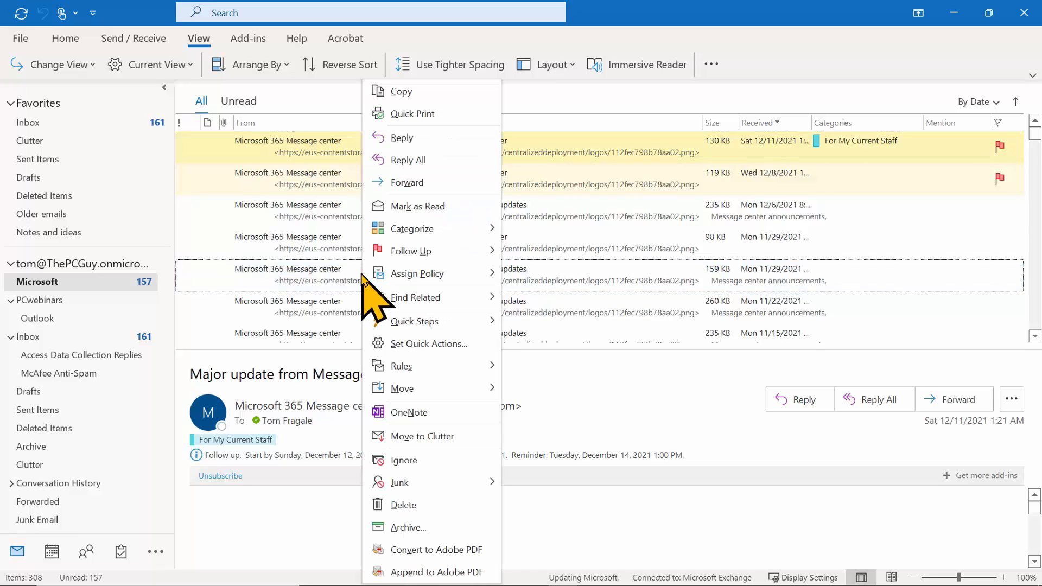
{"action": "mouse_move", "coordinate": [418, 369]}
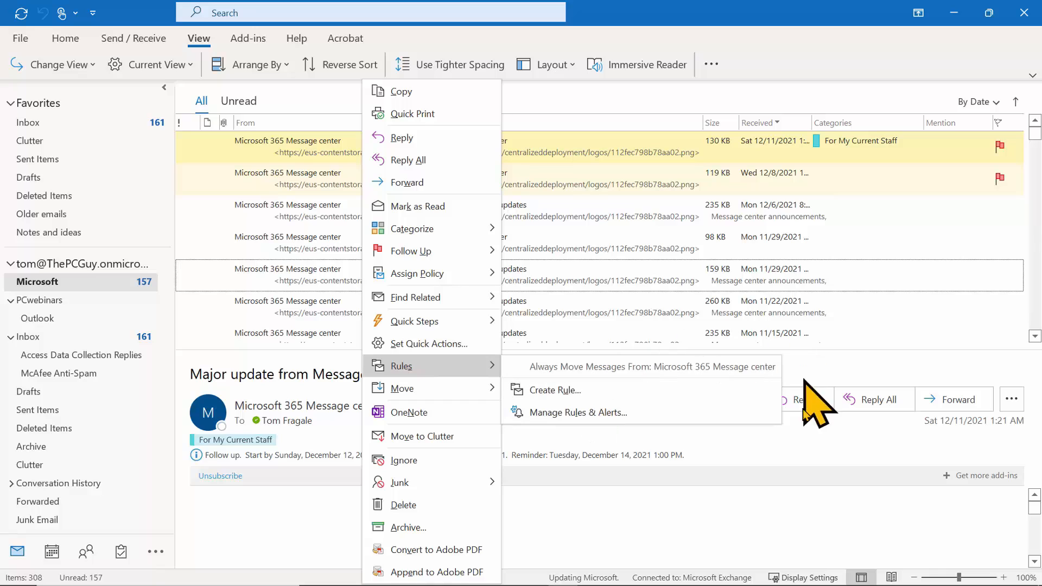
{"action": "left_click", "coordinate": [792, 508]}
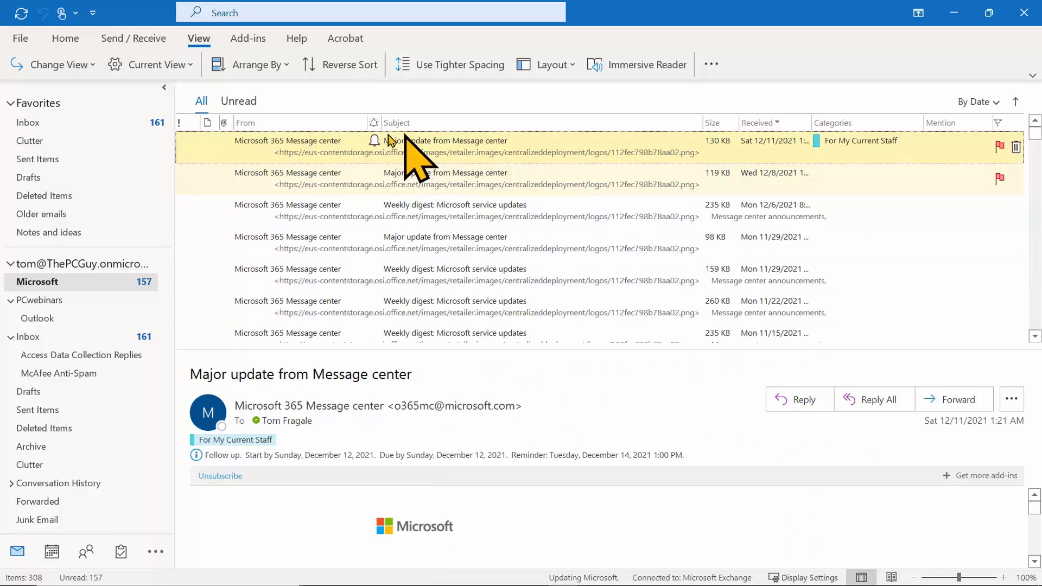
Review the new rule in Manage Rules & Alerts, then close it unchanged.
{"action": "left_click", "coordinate": [69, 40]}
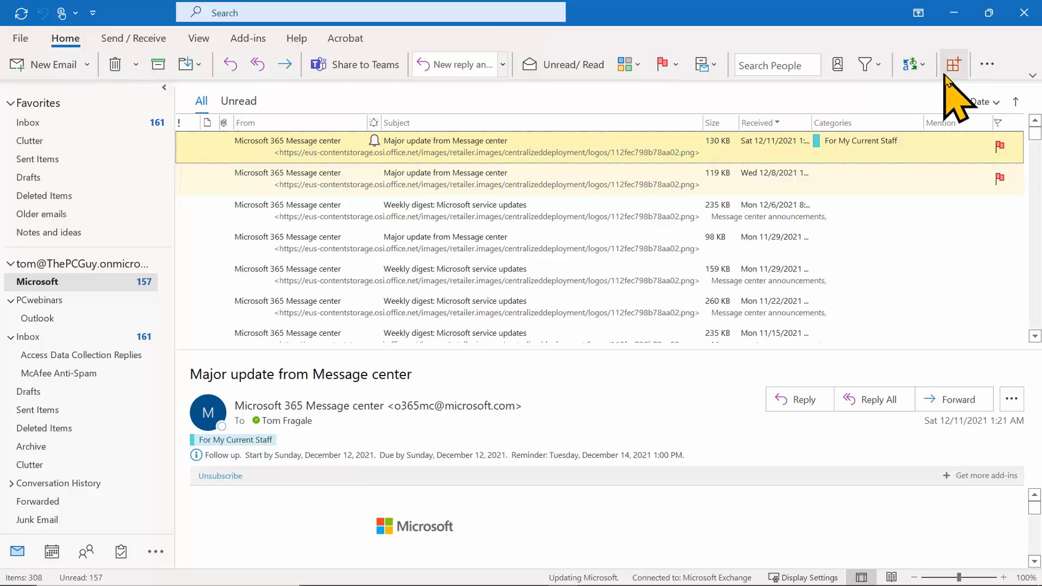
{"action": "left_click", "coordinate": [991, 70]}
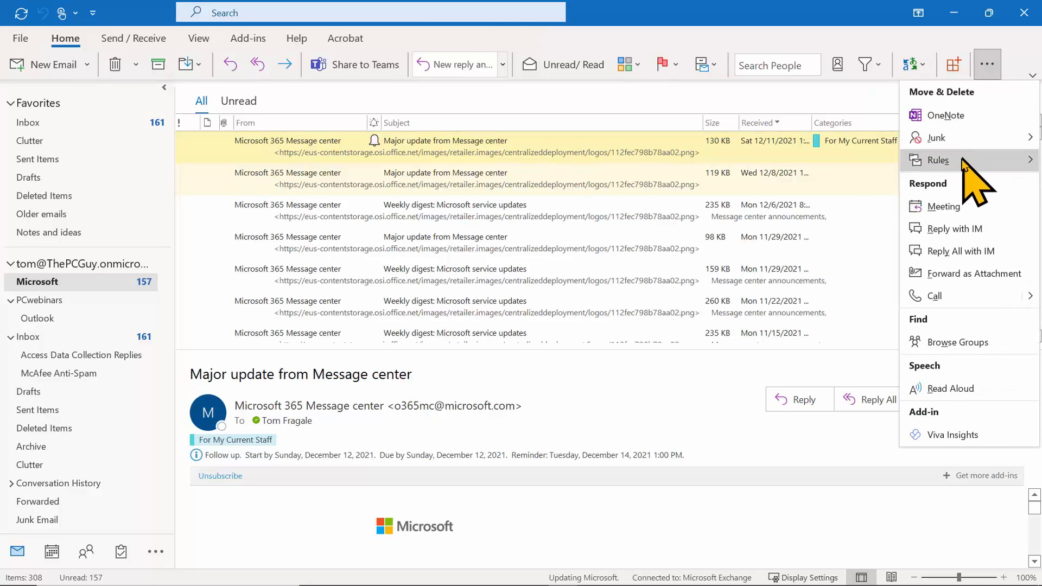
{"action": "mouse_move", "coordinate": [961, 159]}
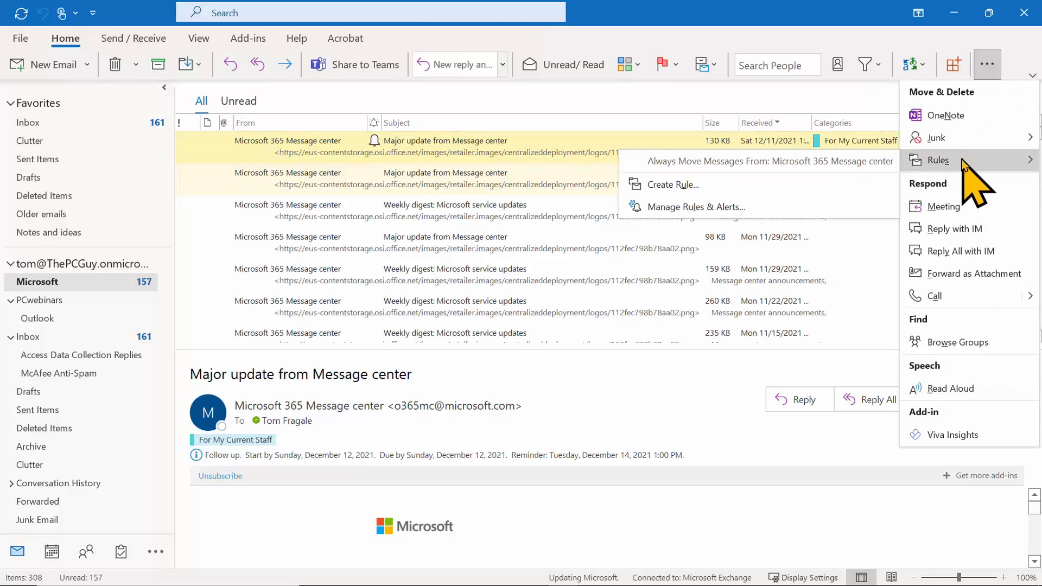
{"action": "left_click", "coordinate": [747, 209]}
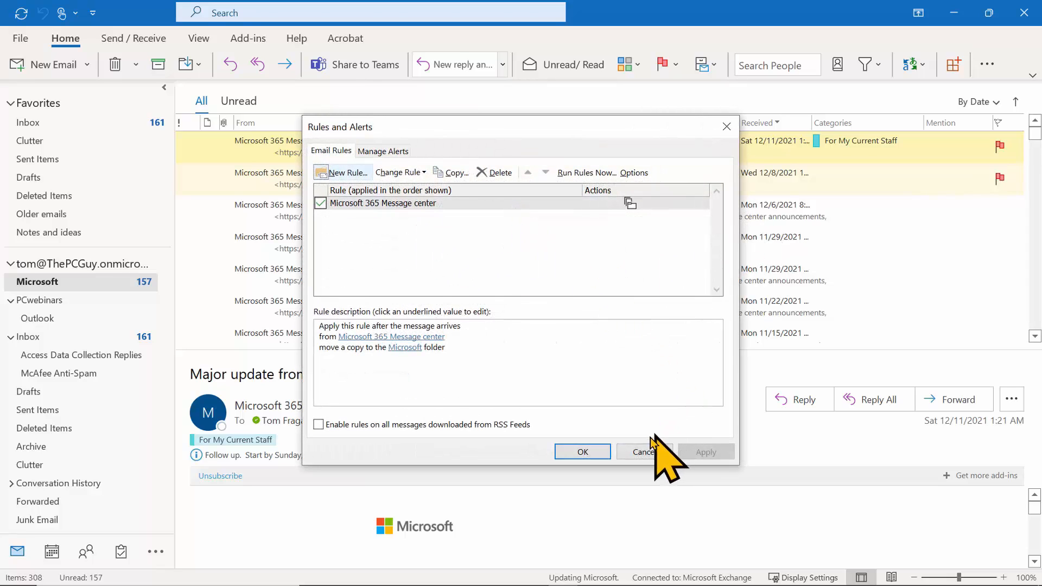
{"action": "left_click", "coordinate": [645, 454]}
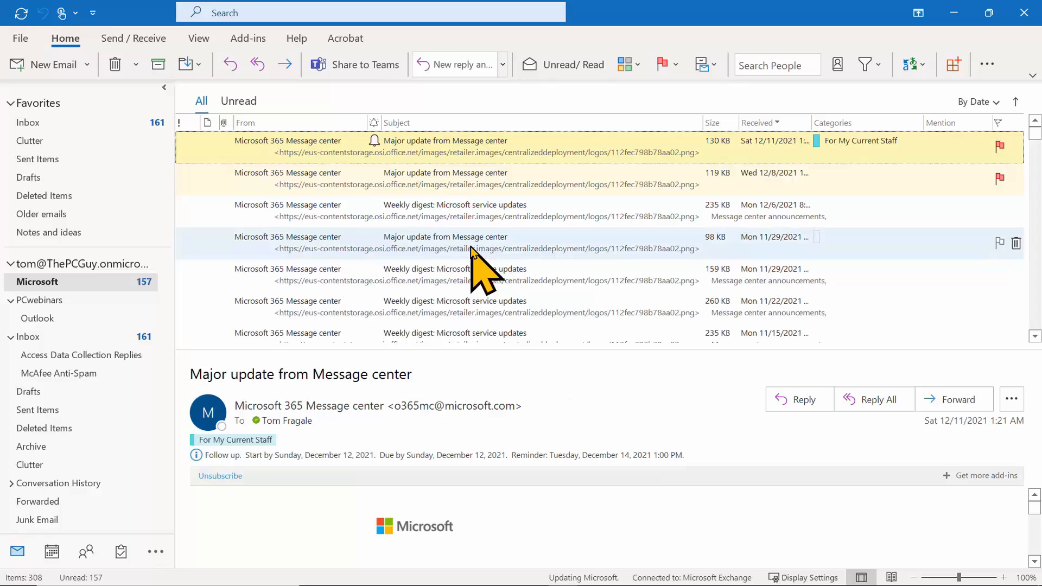
{"action": "right_click", "coordinate": [471, 247]}
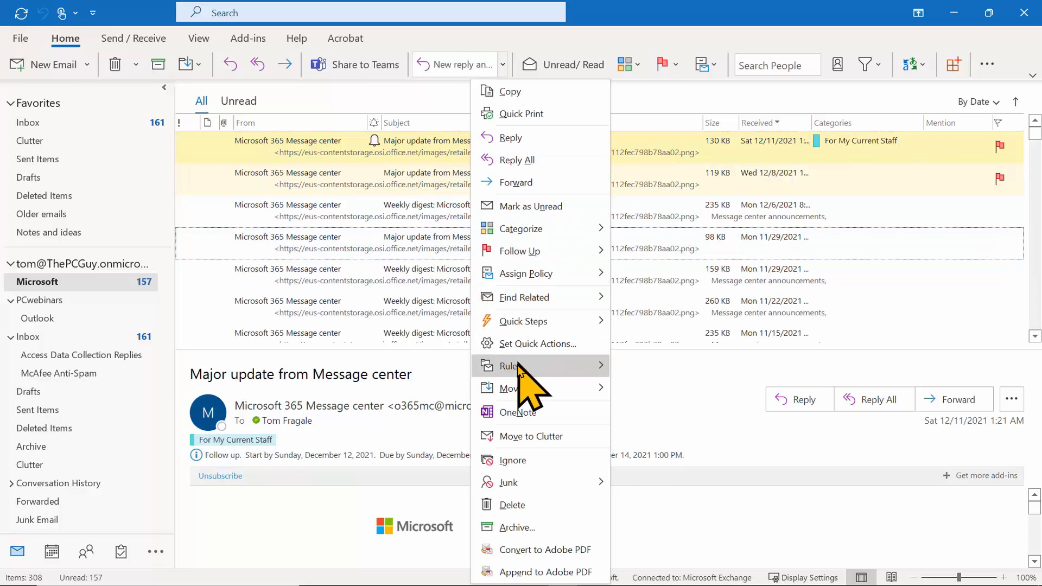
{"action": "mouse_move", "coordinate": [519, 366]}
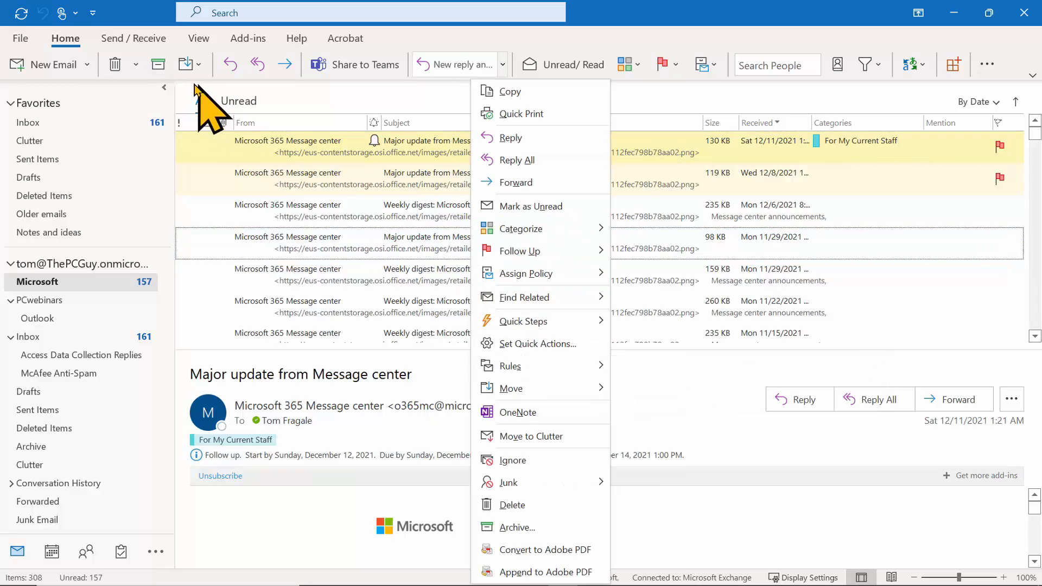
{"action": "left_click", "coordinate": [68, 39]}
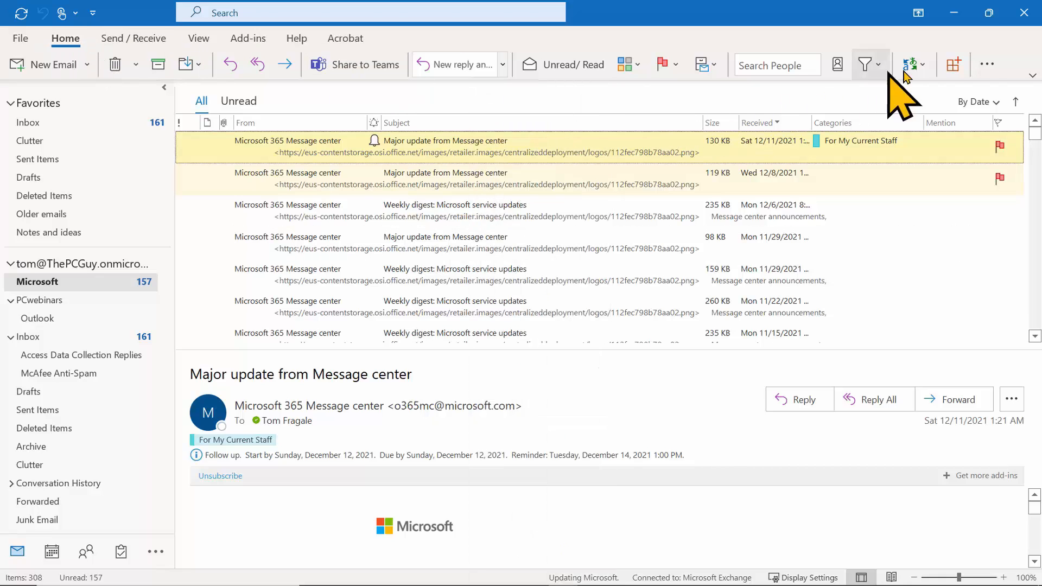
{"action": "left_click", "coordinate": [988, 65]}
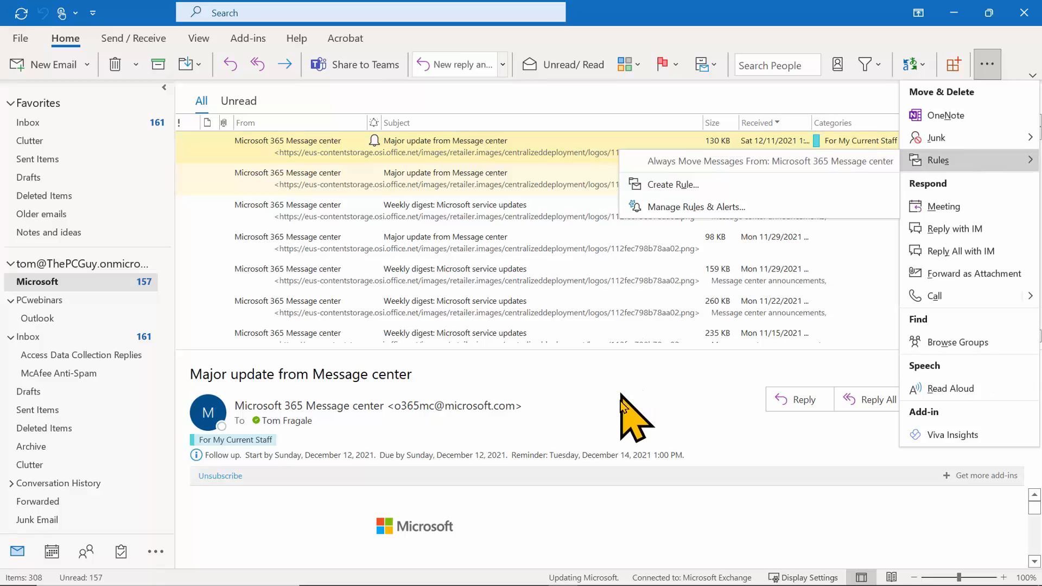
{"action": "left_click", "coordinate": [578, 533]}
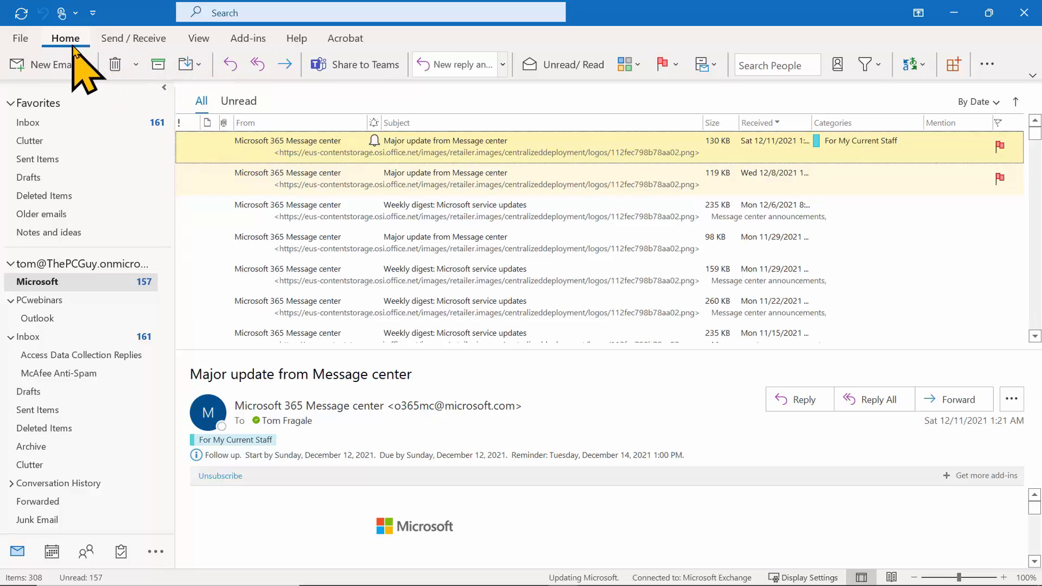
Choose Create New from the Home tab's Quick Steps gallery.
{"action": "left_click", "coordinate": [504, 70]}
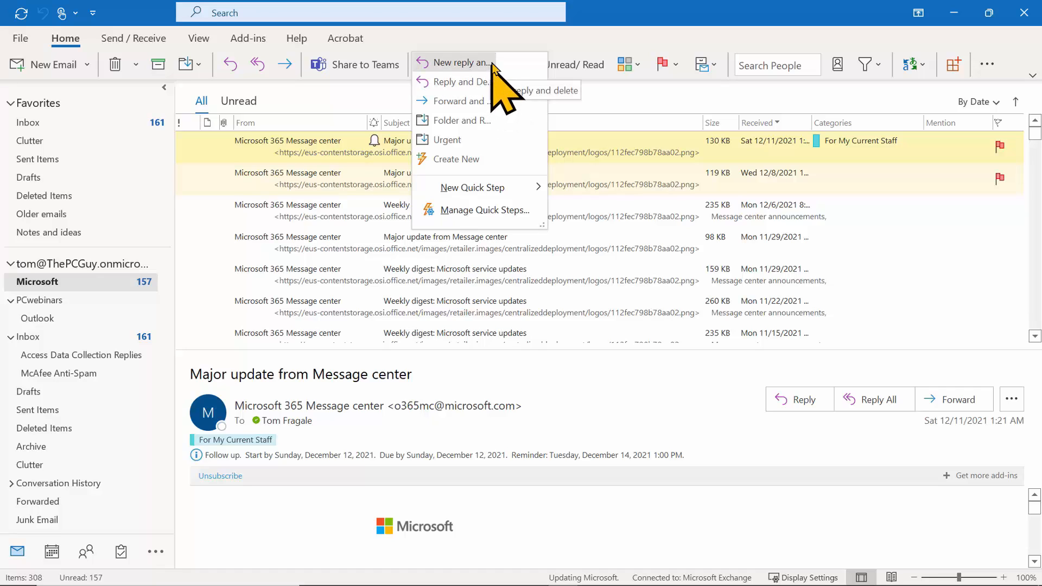
{"action": "left_click", "coordinate": [521, 26]}
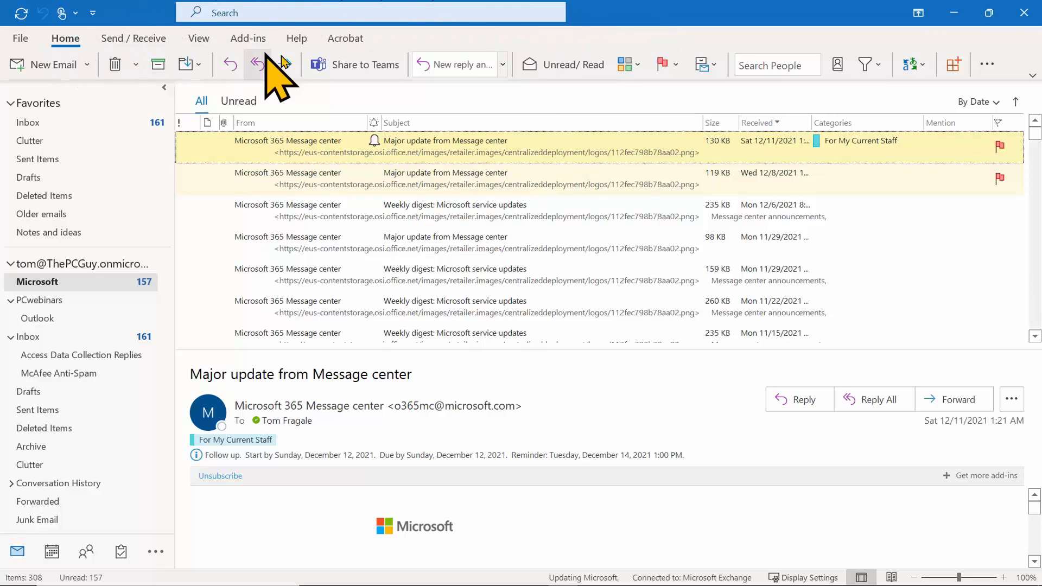
{"action": "left_click", "coordinate": [502, 65]}
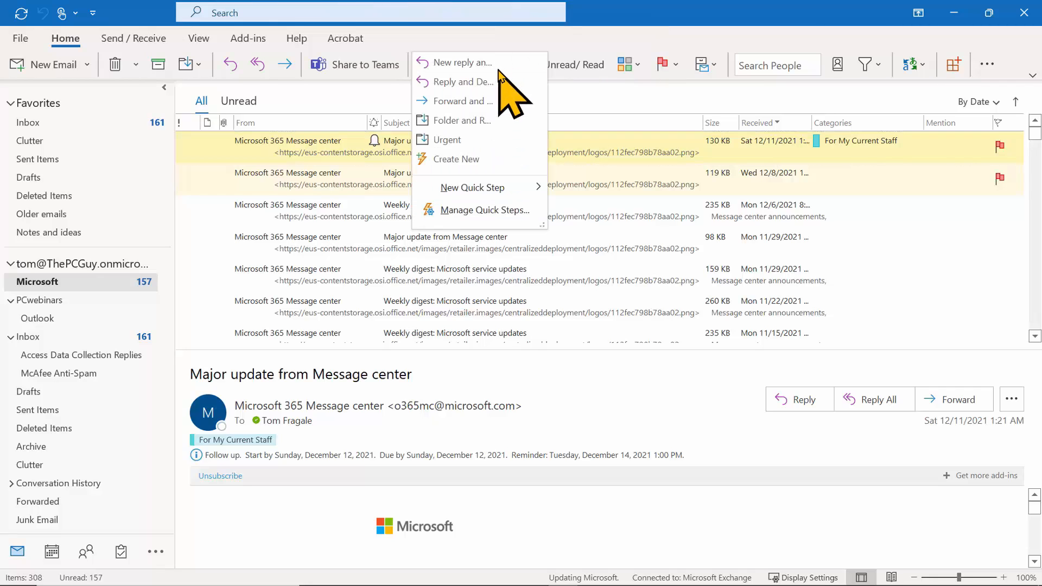
{"action": "left_click", "coordinate": [474, 160]}
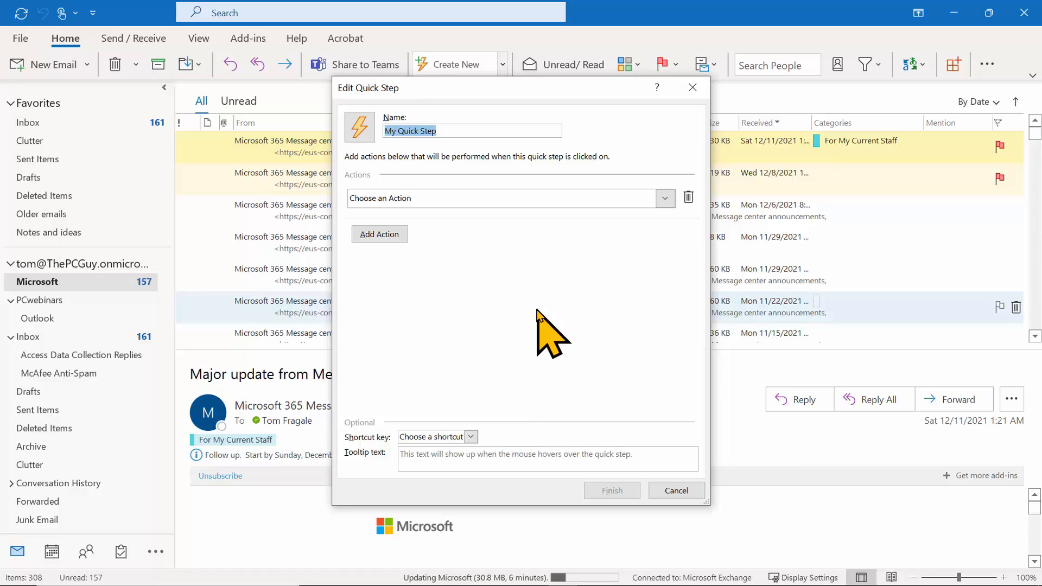
Name the Quick Step 'Reply Forward Delete', make Reply its first action, and show its options.
{"action": "type", "text": "Reply"}
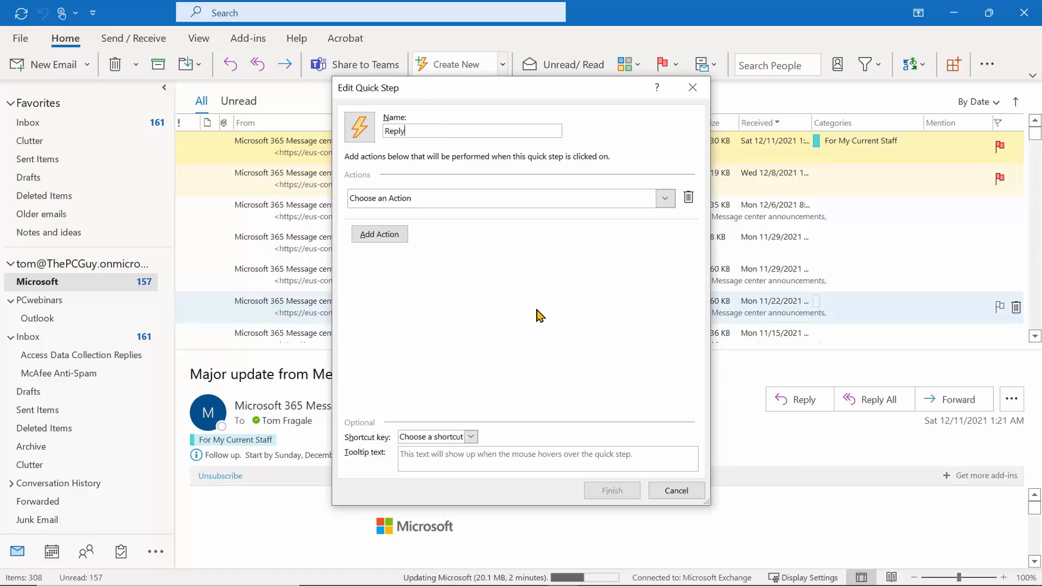
{"action": "type", "text": " Forward"}
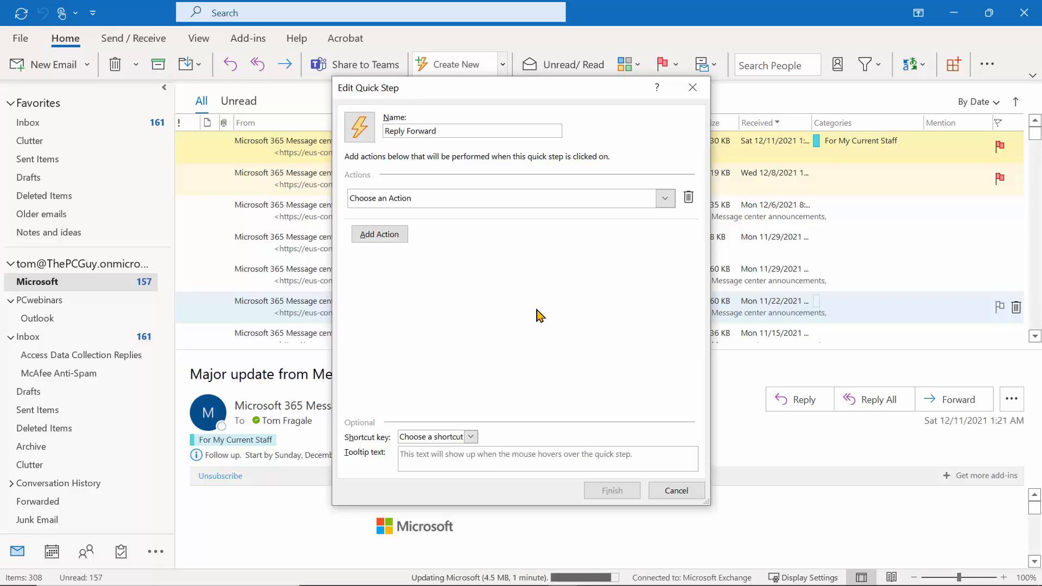
{"action": "type", "text": " Delete"}
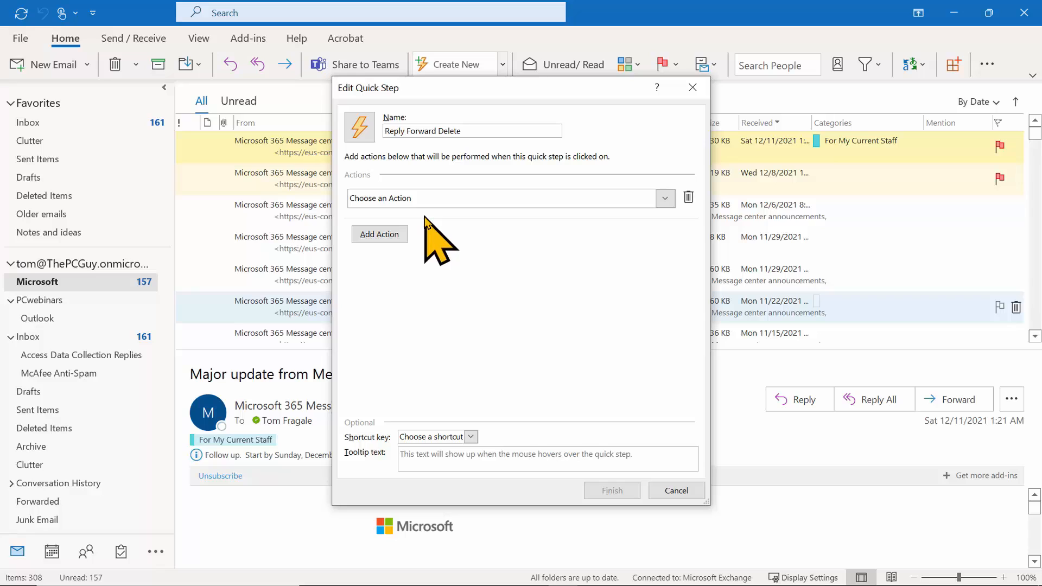
{"action": "left_click", "coordinate": [665, 200]}
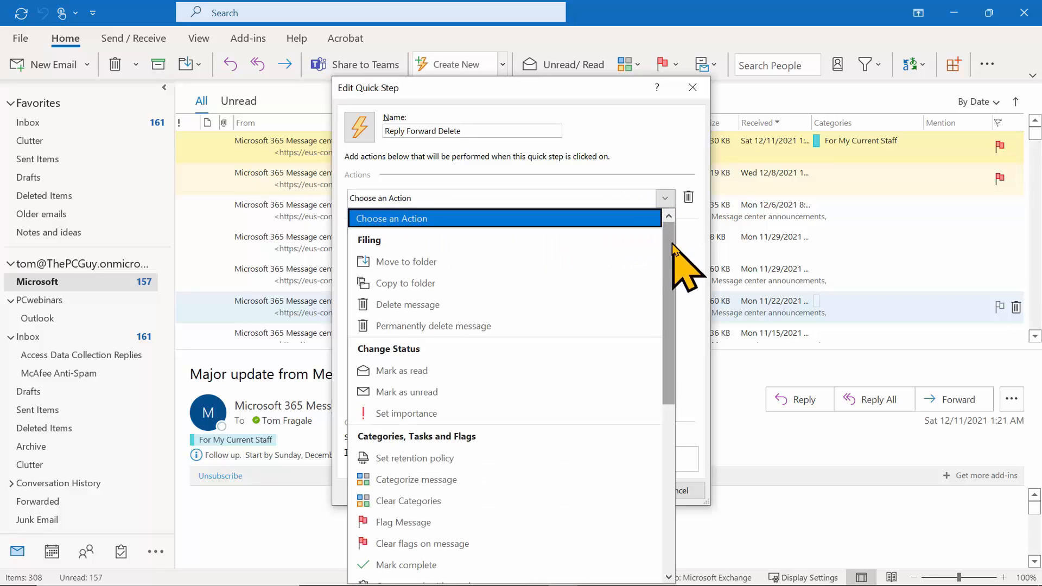
{"action": "left_click_drag", "start_coordinate": [673, 255], "coordinate": [619, 385]}
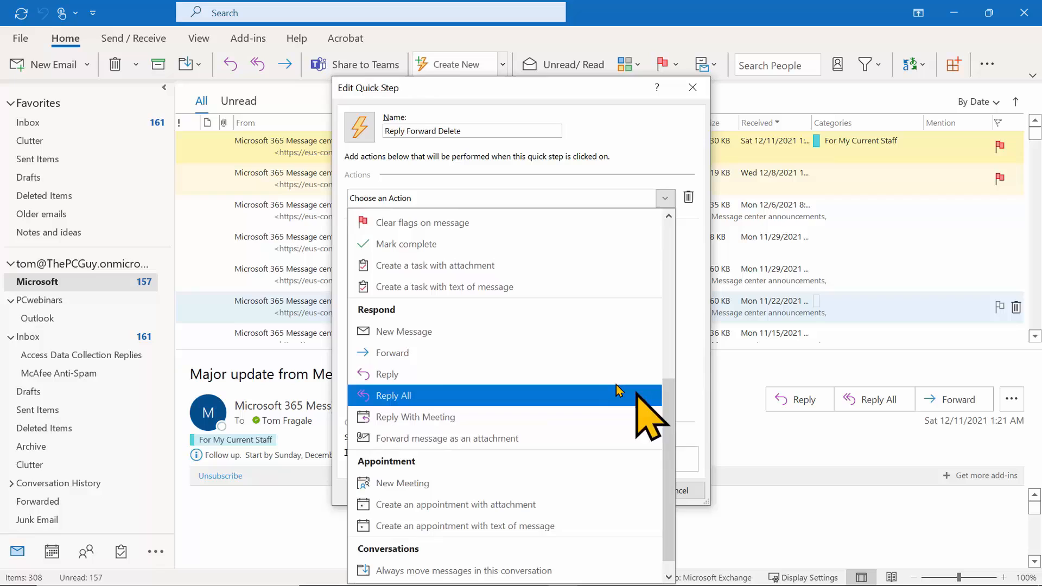
{"action": "left_click", "coordinate": [491, 375]}
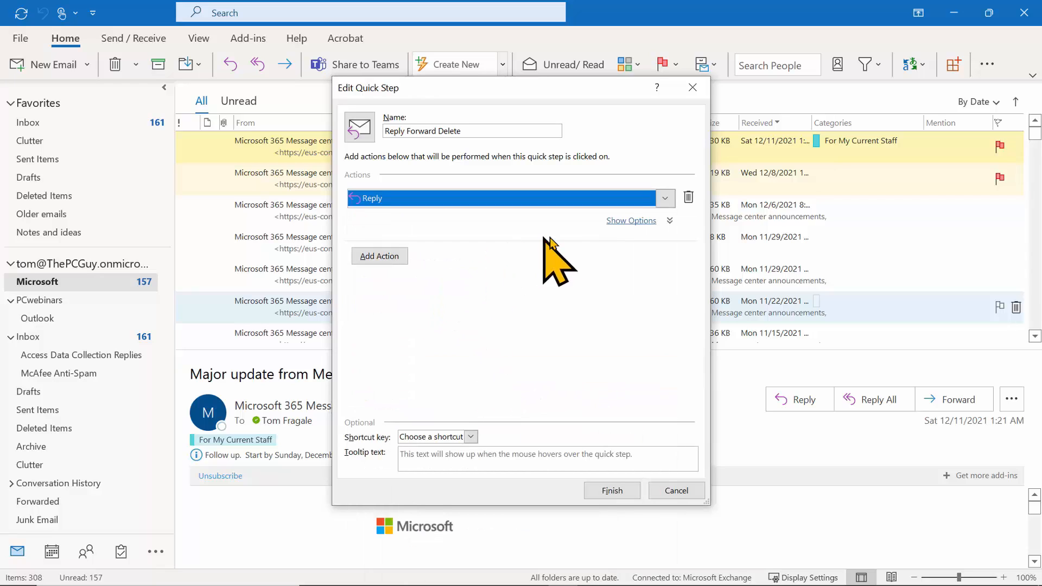
{"action": "left_click", "coordinate": [642, 222]}
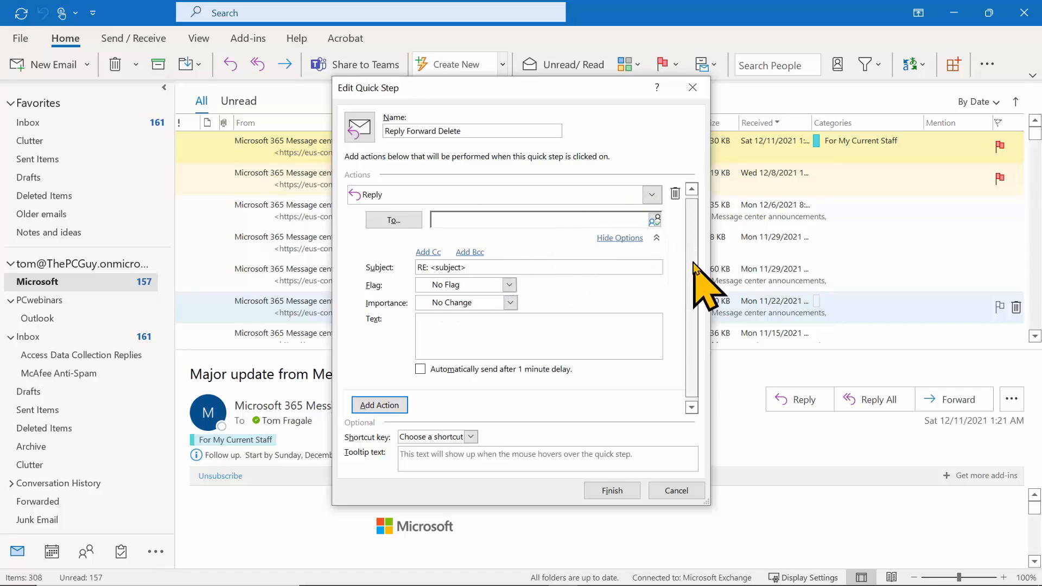
Add a second Quick Step action that forwards the message and show its options.
{"action": "left_click_drag", "start_coordinate": [693, 263], "coordinate": [693, 304]}
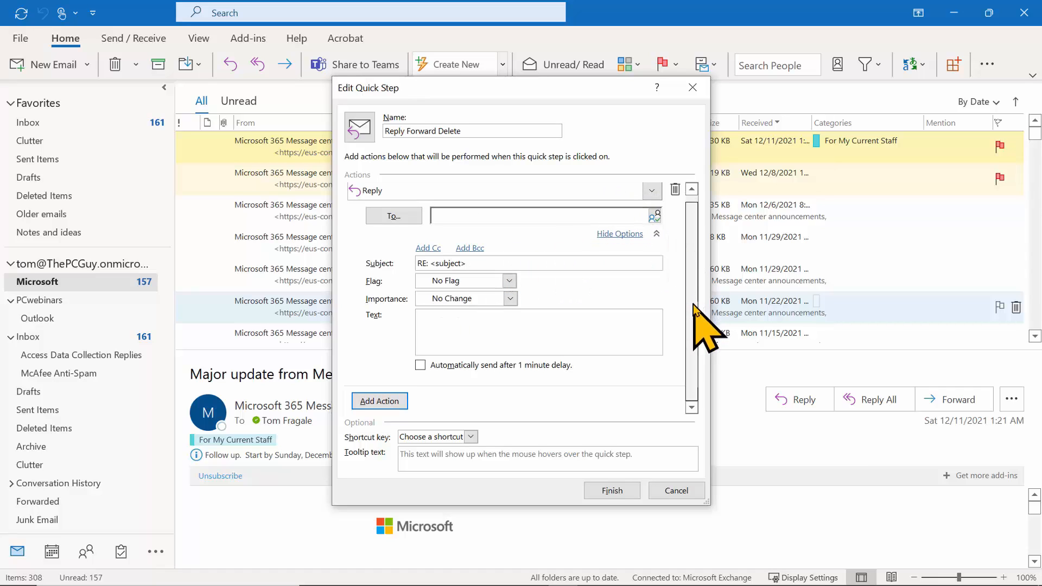
{"action": "left_click", "coordinate": [386, 397]}
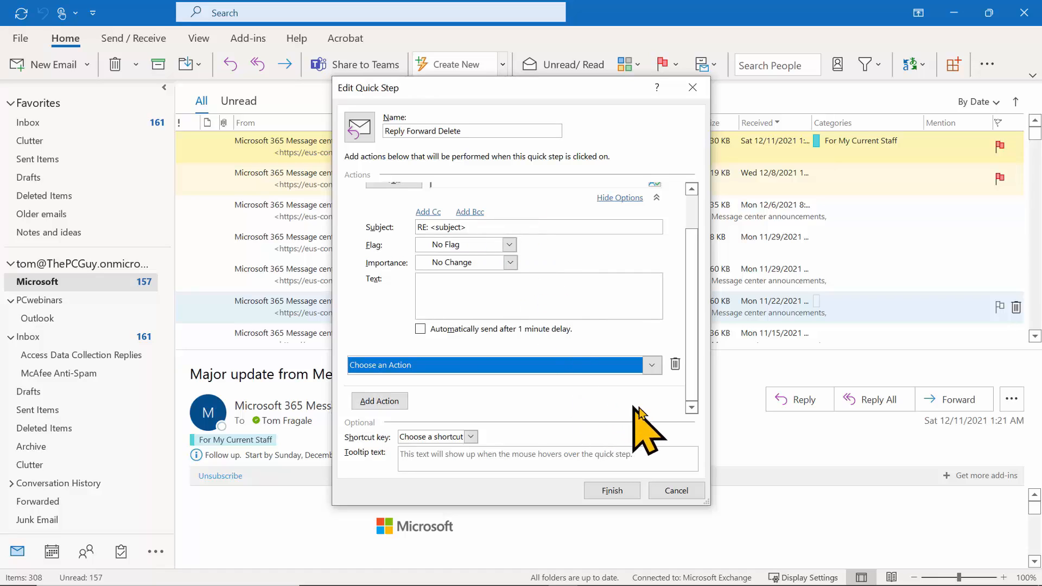
{"action": "left_click", "coordinate": [651, 365]}
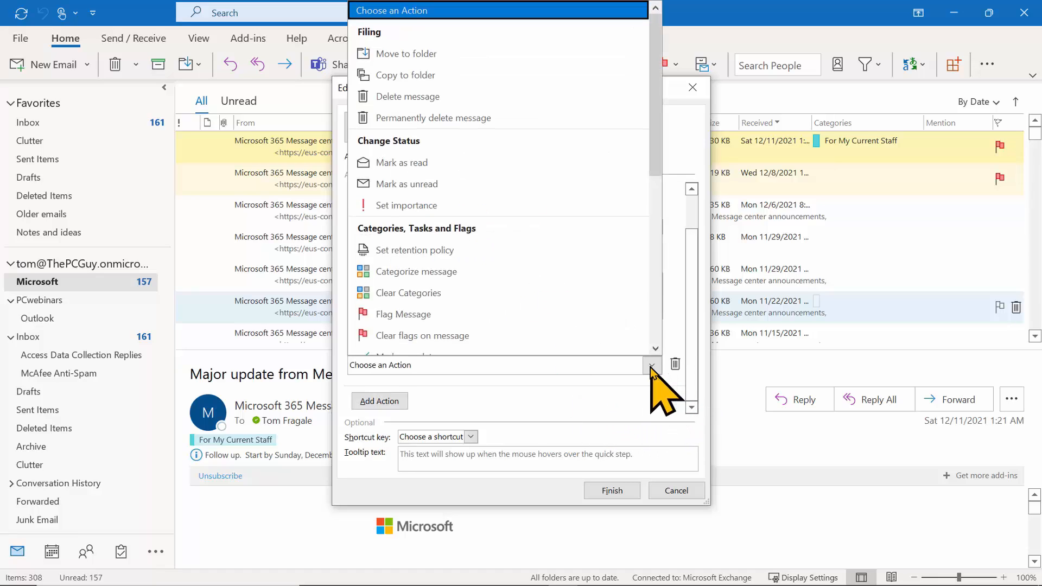
{"action": "scroll", "coordinate": [654, 217], "scroll_direction": "down", "scroll_amount": 5}
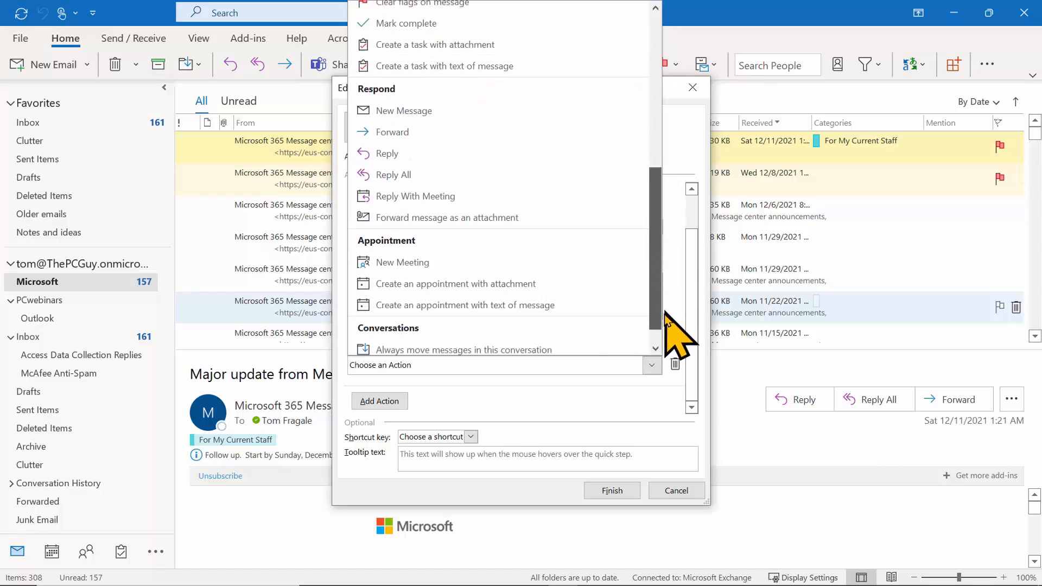
{"action": "left_click", "coordinate": [398, 129]}
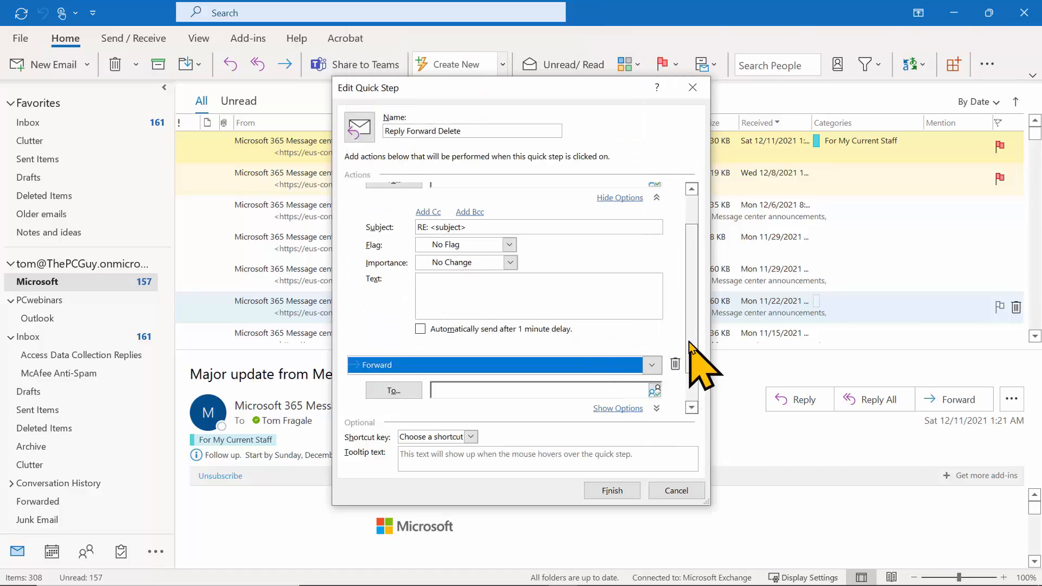
{"action": "scroll", "coordinate": [695, 382], "scroll_direction": "down", "scroll_amount": 2}
{"action": "left_click", "coordinate": [617, 365]}
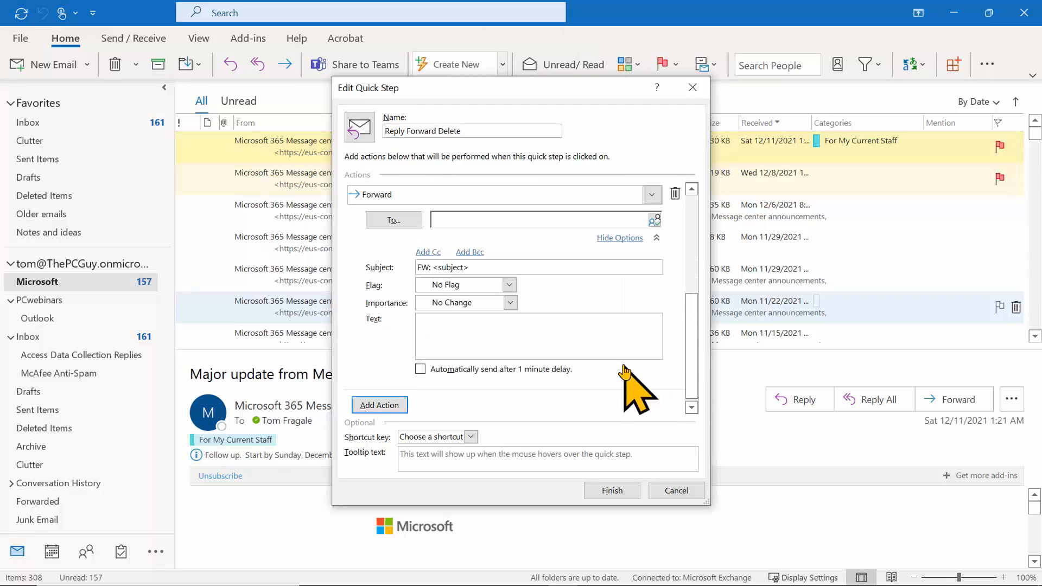
Address the Forward action to the user's e-mail address and add a third action slot.
{"action": "left_click", "coordinate": [485, 221]}
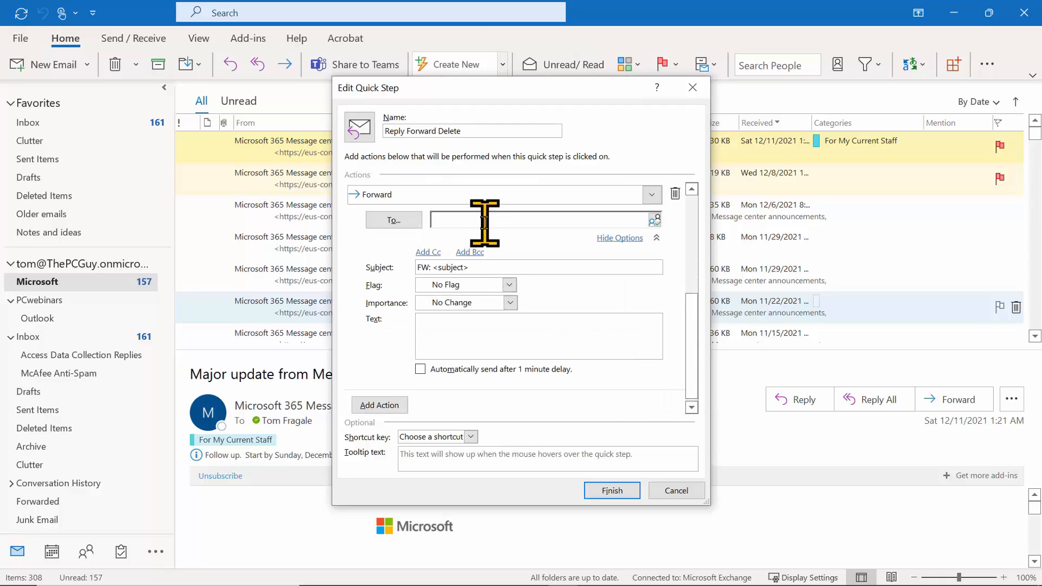
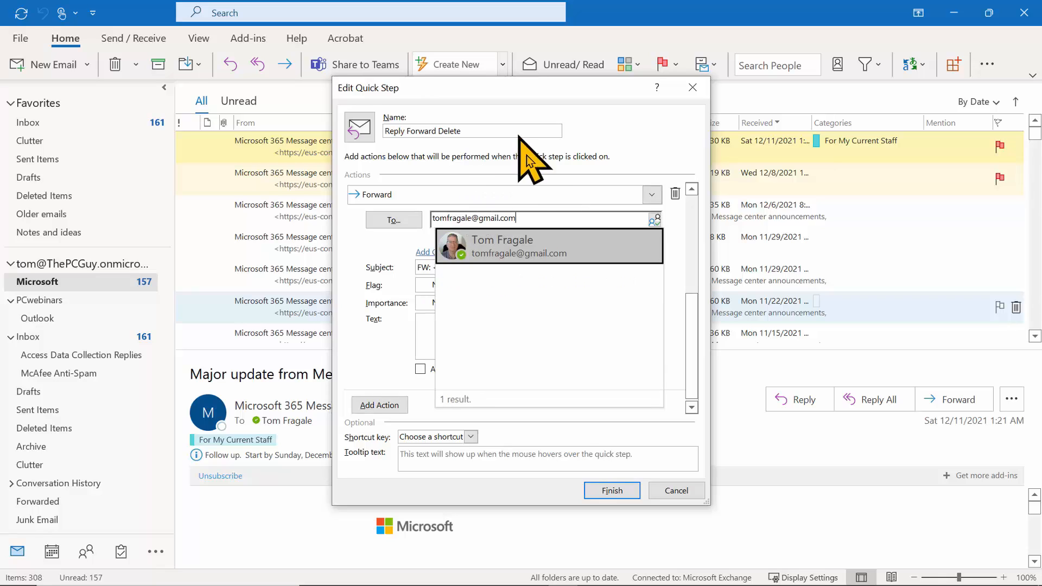
{"action": "left_click", "coordinate": [537, 253]}
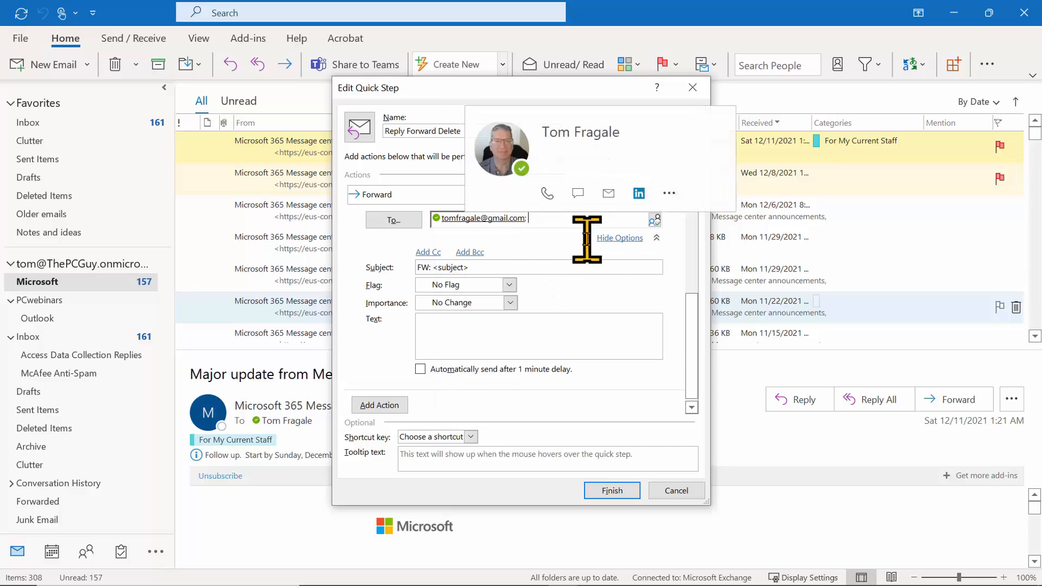
{"action": "scroll", "coordinate": [688, 347], "scroll_direction": "down", "scroll_amount": 1}
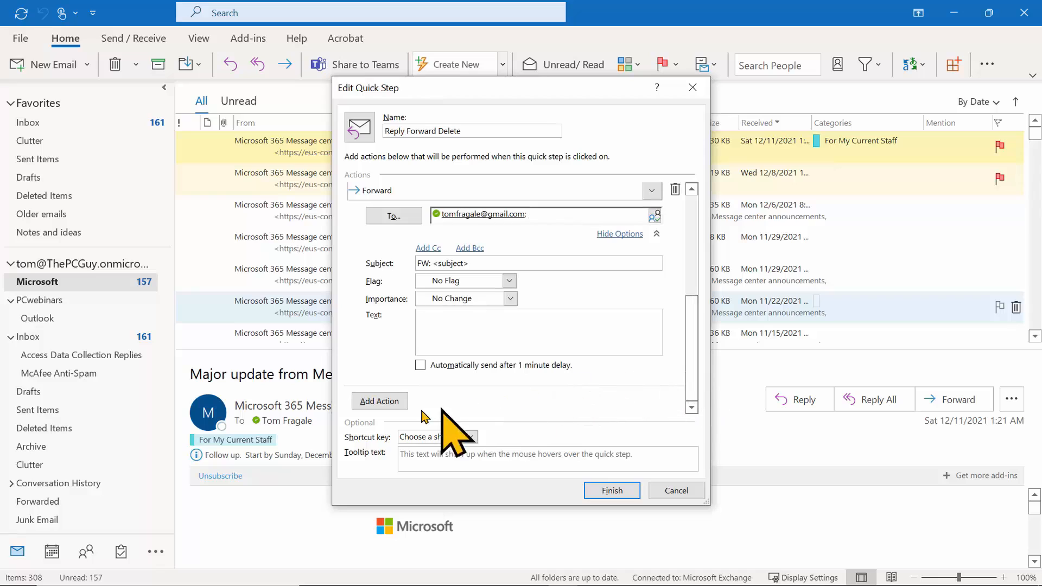
{"action": "left_click", "coordinate": [384, 401]}
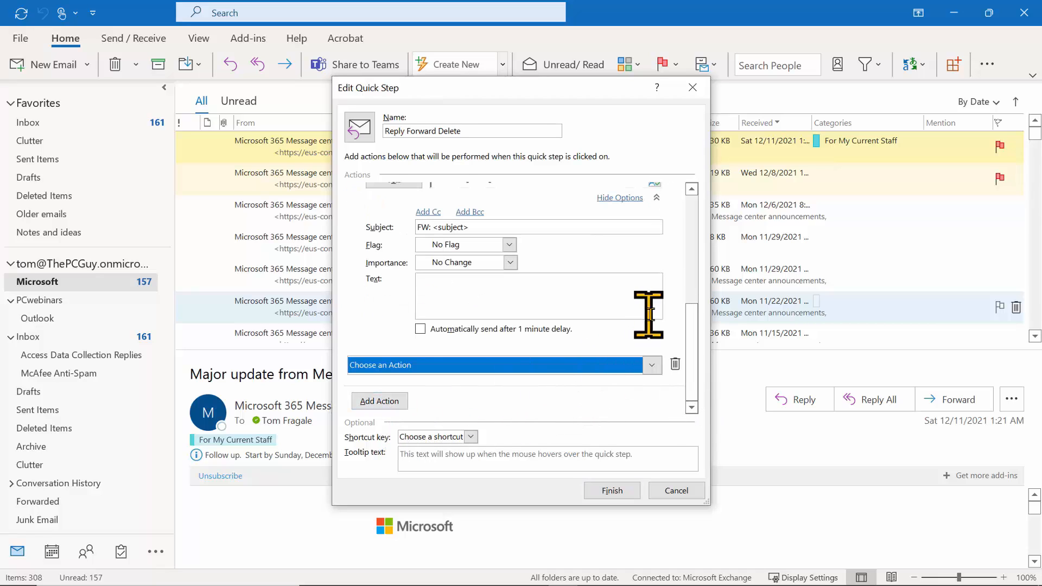
Make the third action Delete message and save the Reply Forward Delete Quick Step.
{"action": "left_click", "coordinate": [652, 367]}
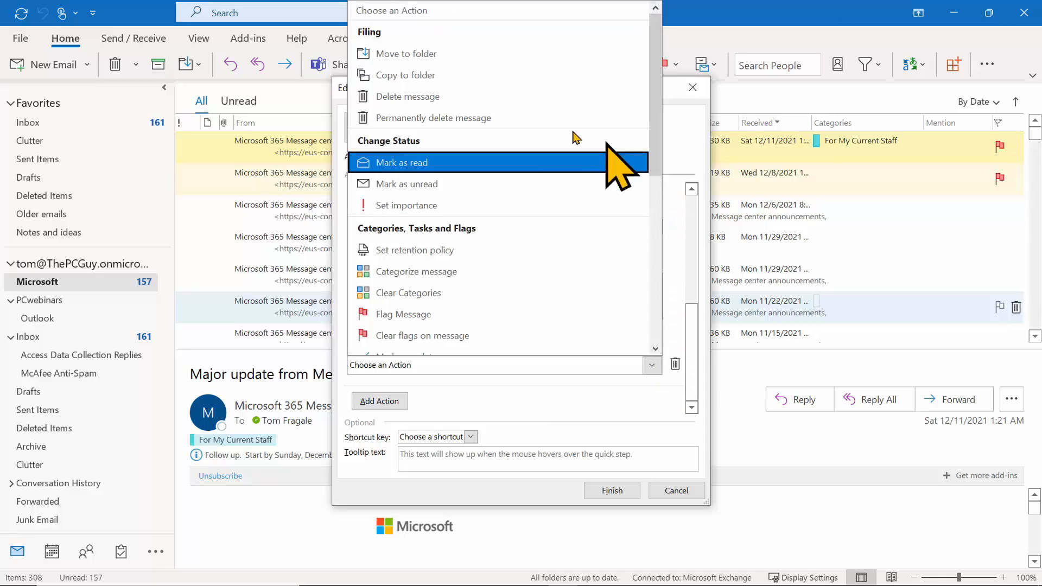
{"action": "left_click", "coordinate": [405, 97]}
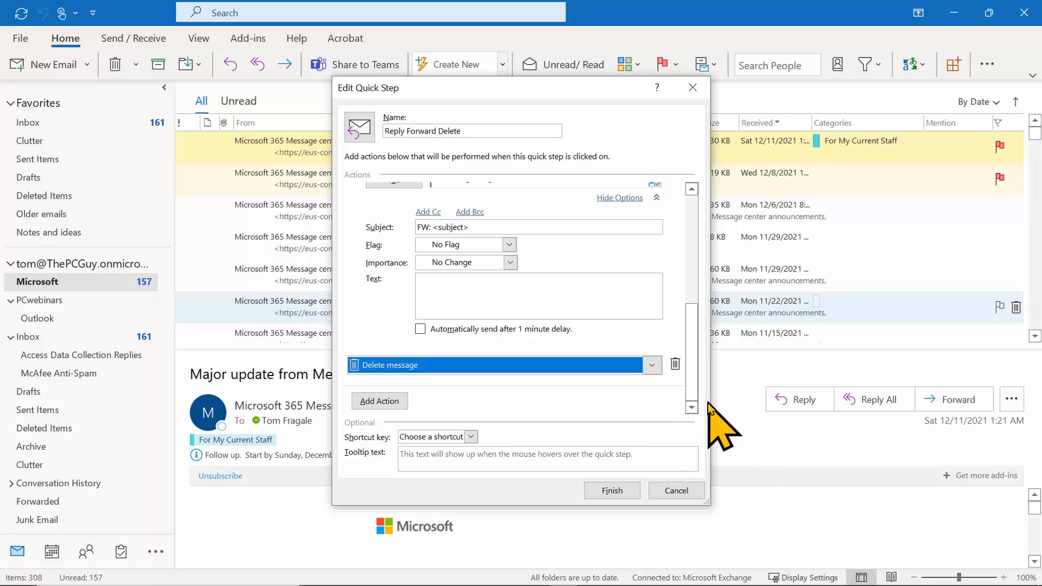
{"action": "left_click", "coordinate": [612, 490]}
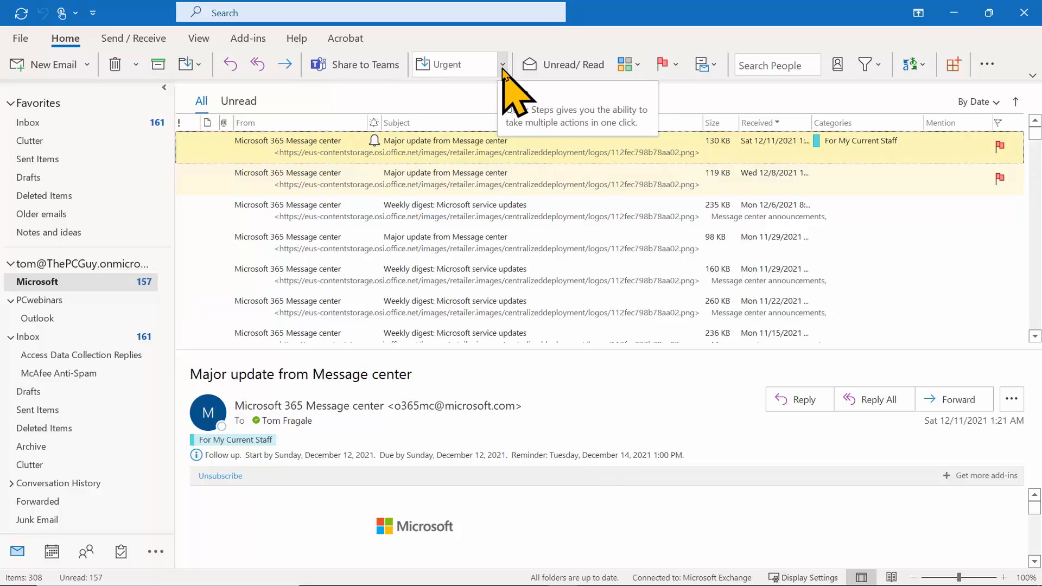
Run Reply Forward Delete on the Inbox's Message Center Major Change Update Notification.
{"action": "left_click", "coordinate": [503, 65]}
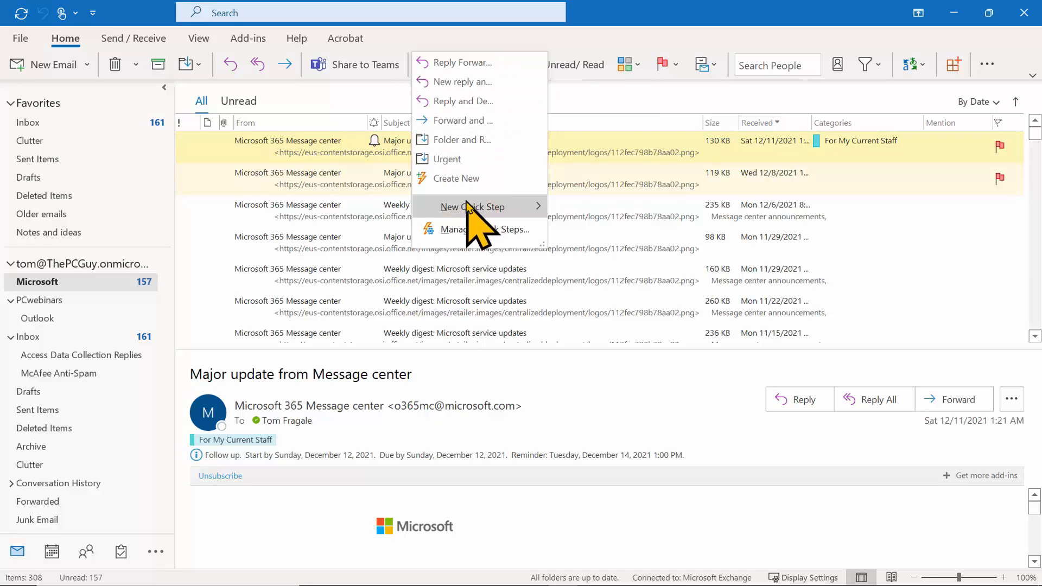
{"action": "mouse_move", "coordinate": [472, 206]}
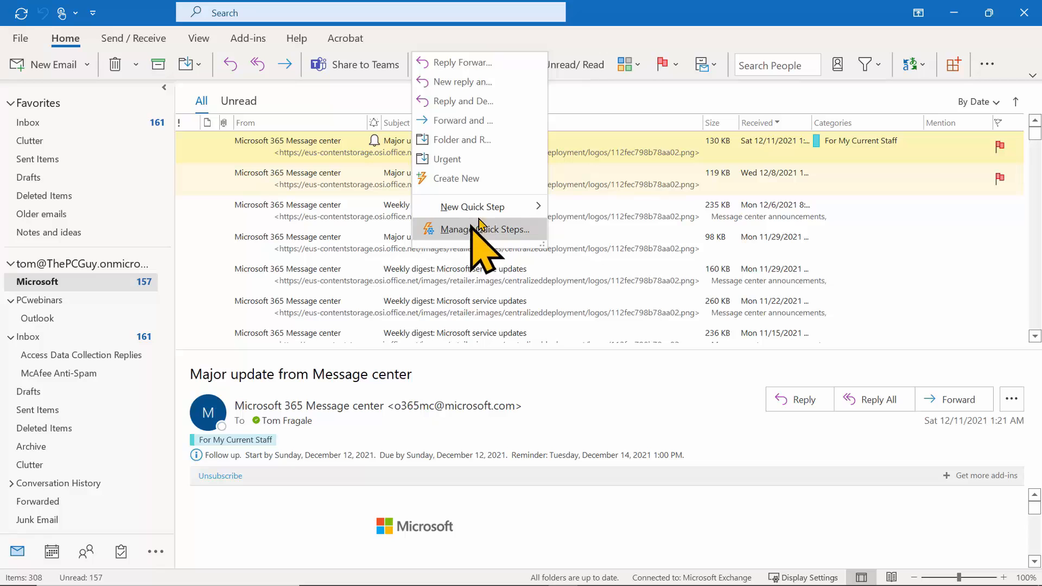
{"action": "left_click", "coordinate": [618, 93]}
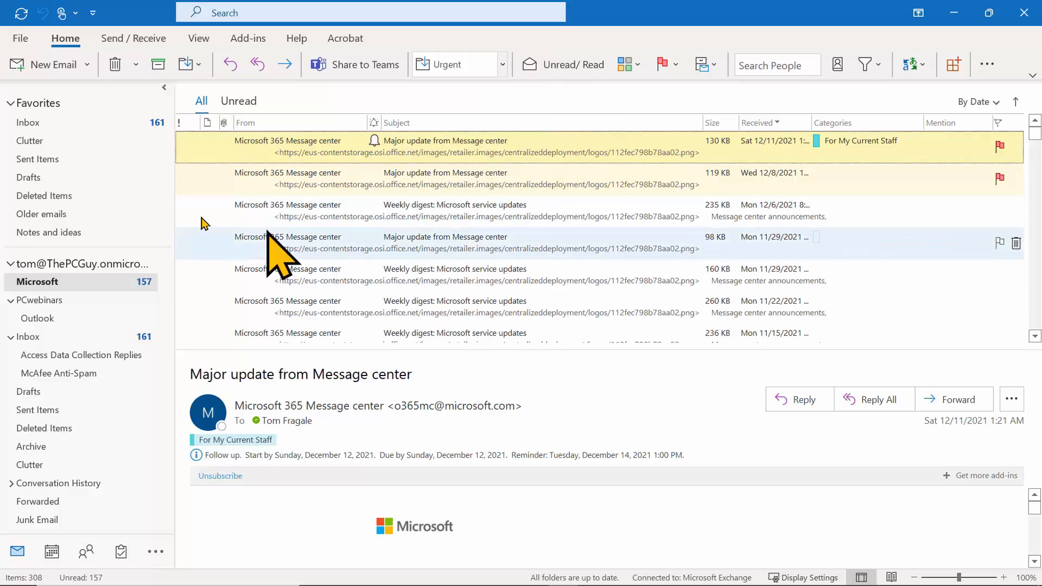
{"action": "left_click", "coordinate": [30, 122]}
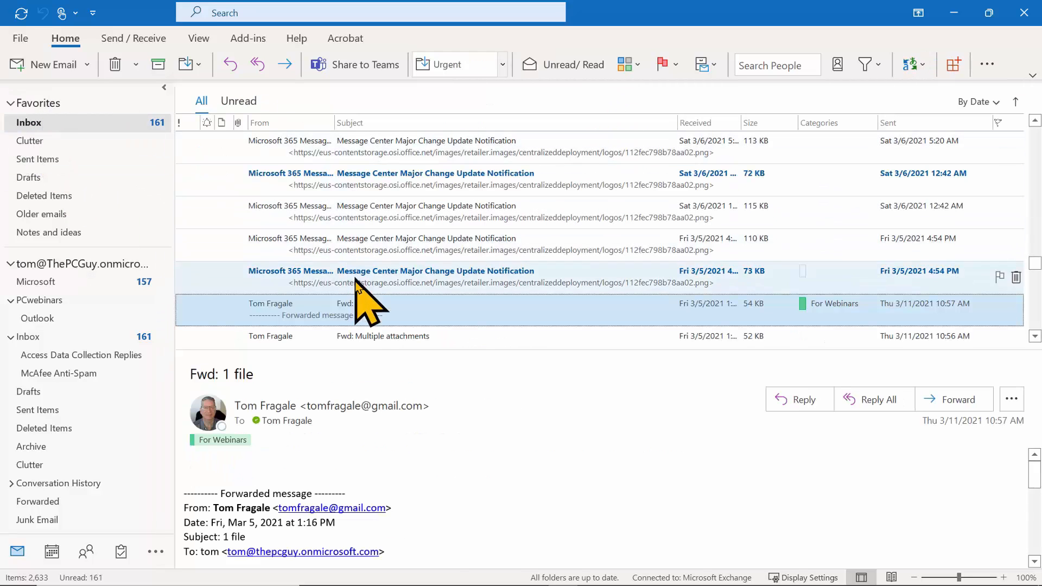
{"action": "left_click", "coordinate": [359, 280]}
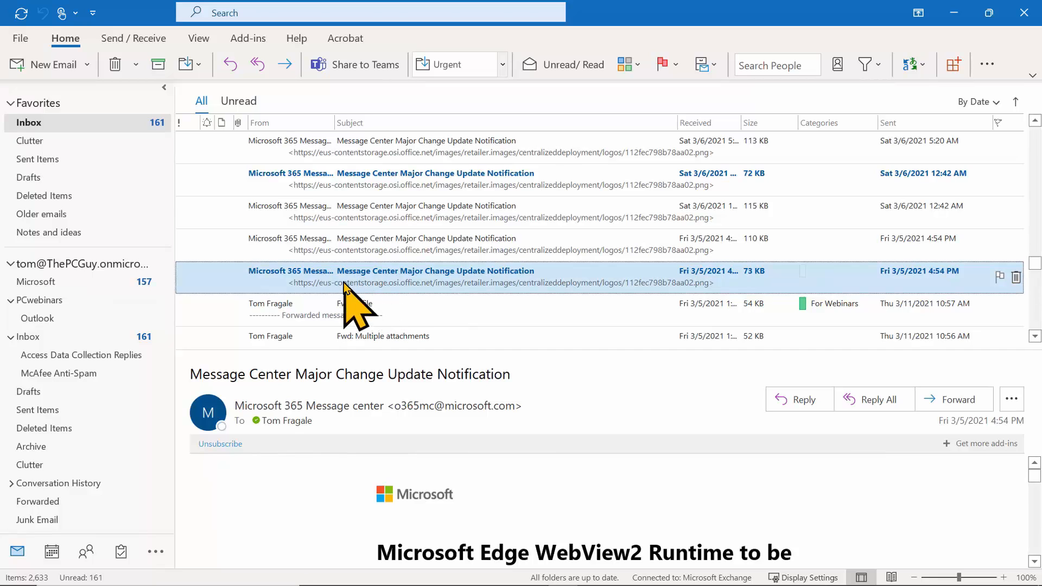
{"action": "left_click", "coordinate": [502, 64]}
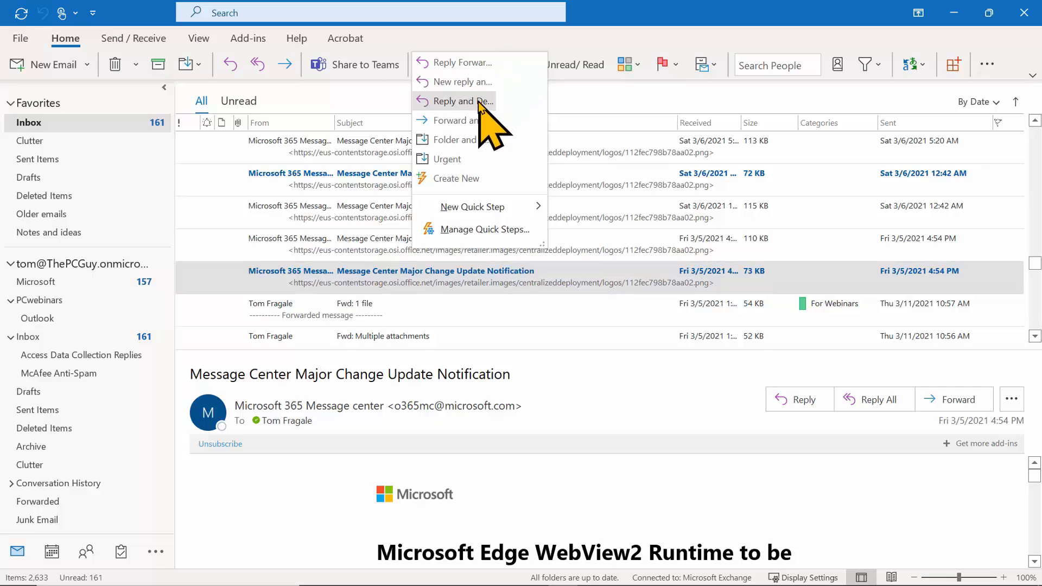
{"action": "left_click", "coordinate": [461, 62]}
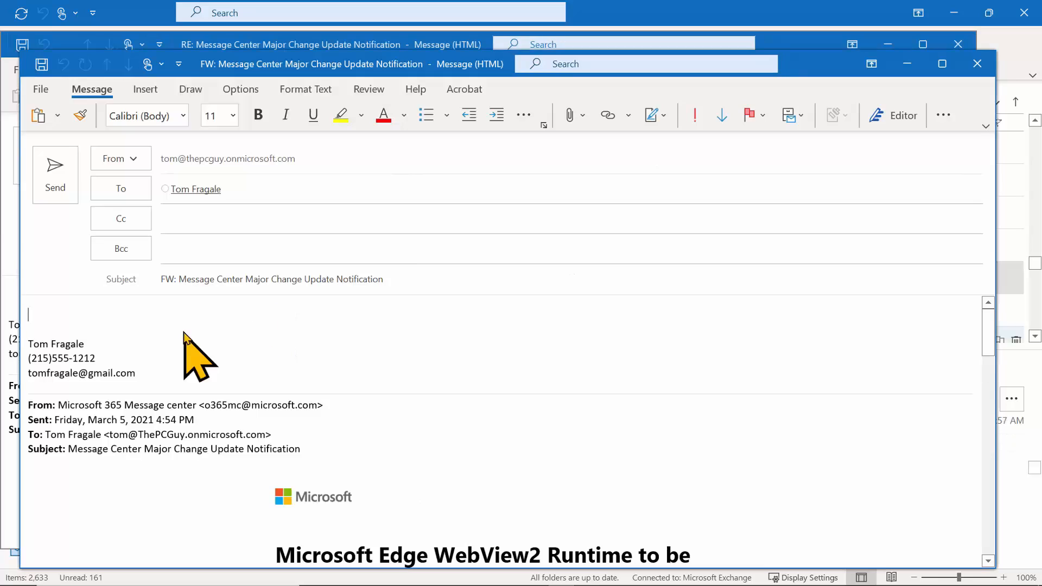
Write a note asking for future emails at a personal address and send the forward.
{"action": "type", "text": "Hello"}
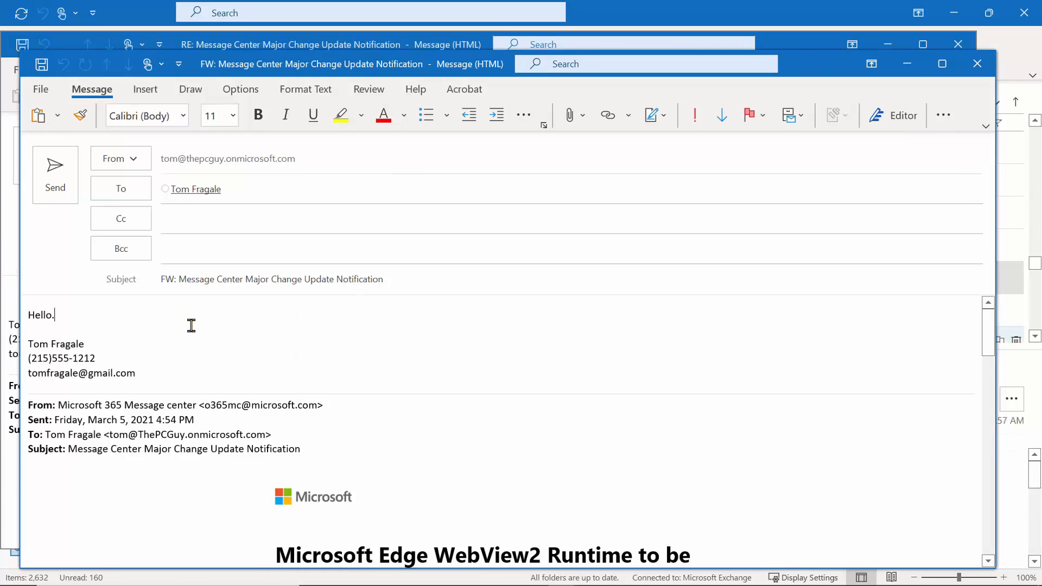
{"action": "type", "text": ". Plesae"}
{"action": "key", "text": "BackSpace"}
{"action": "key", "text": "BackSpace"}
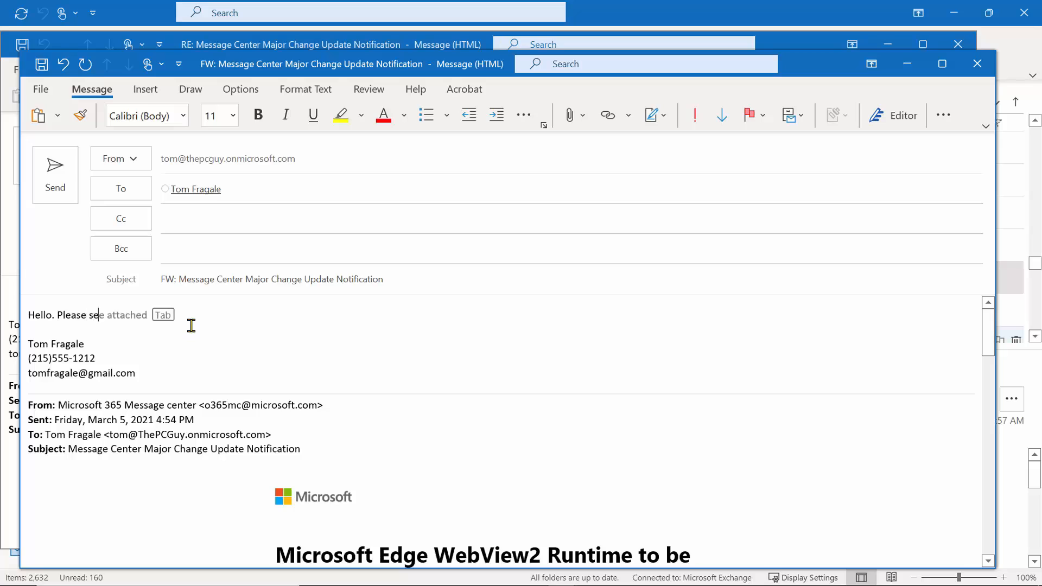
{"action": "type", "text": "ase send fur"}
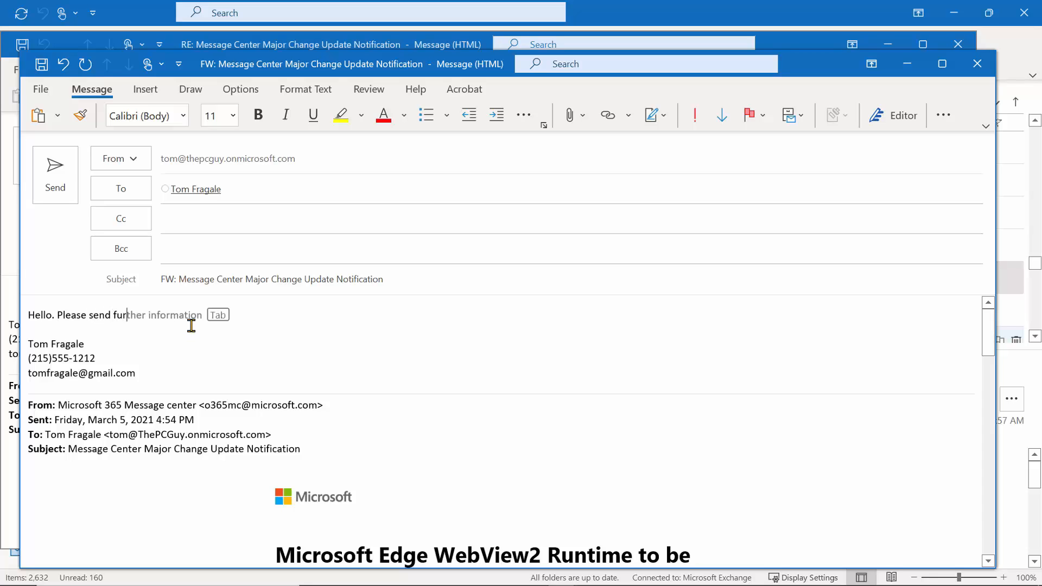
{"action": "key", "text": "BackSpace"}
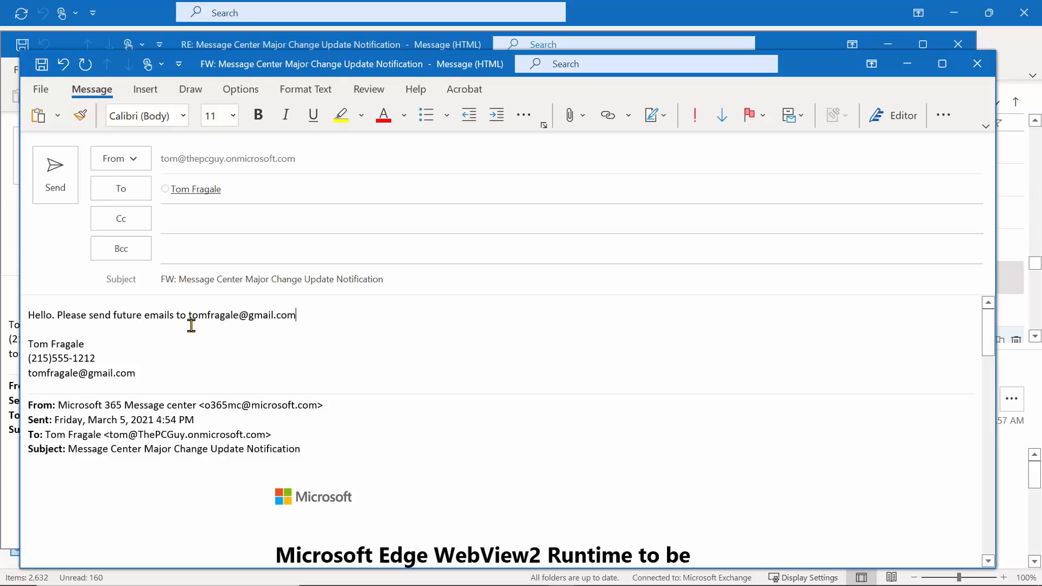
{"action": "left_click", "coordinate": [58, 191]}
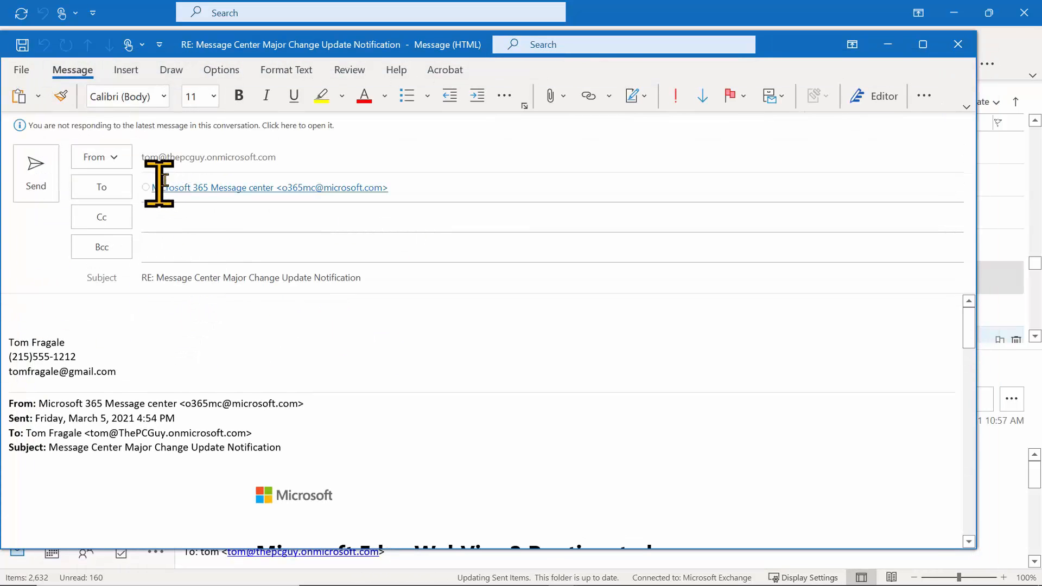
{"action": "left_click", "coordinate": [41, 187]}
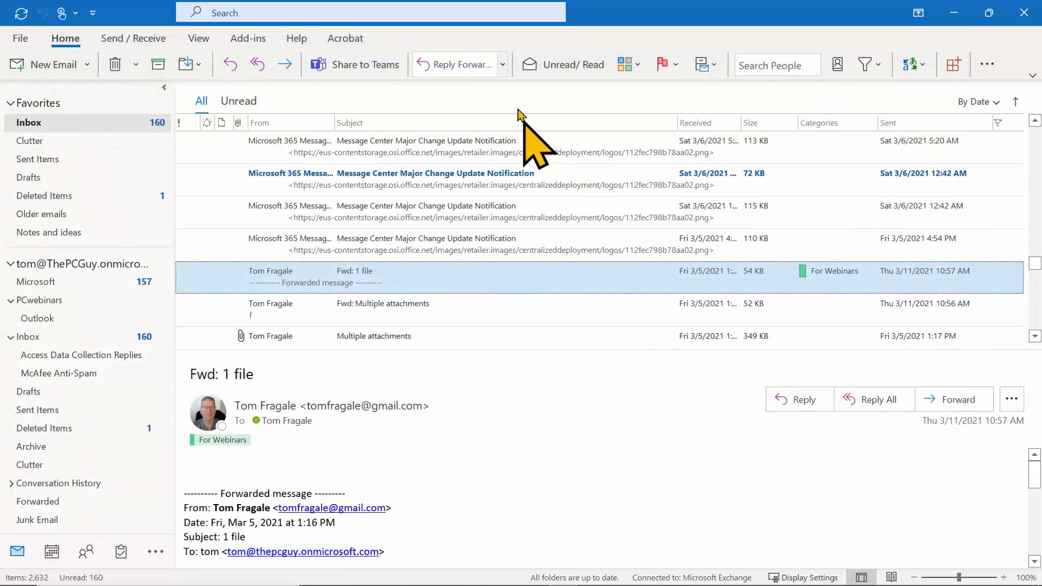
{"action": "left_click", "coordinate": [503, 65]}
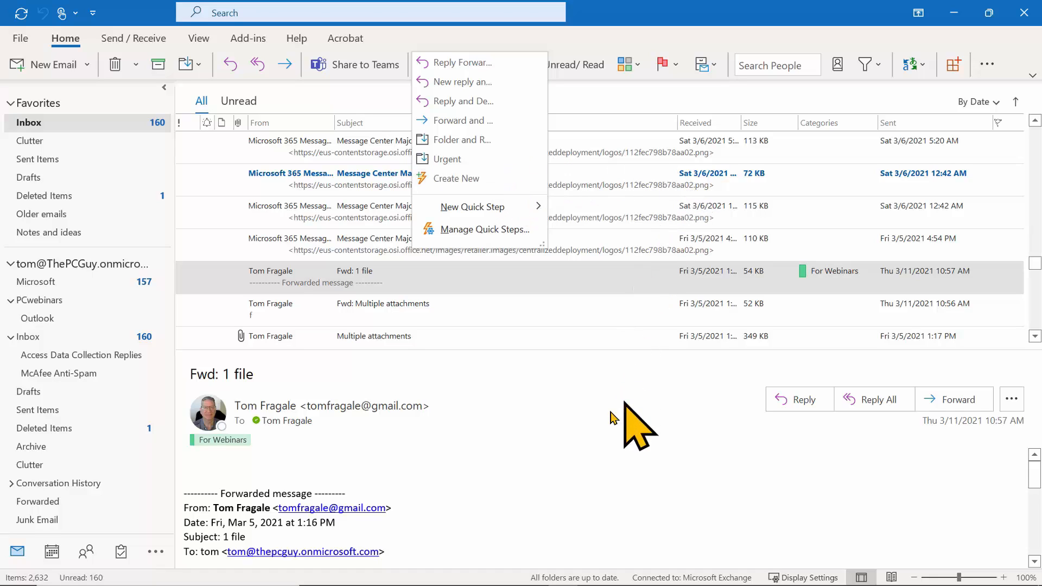
{"action": "left_click", "coordinate": [570, 443]}
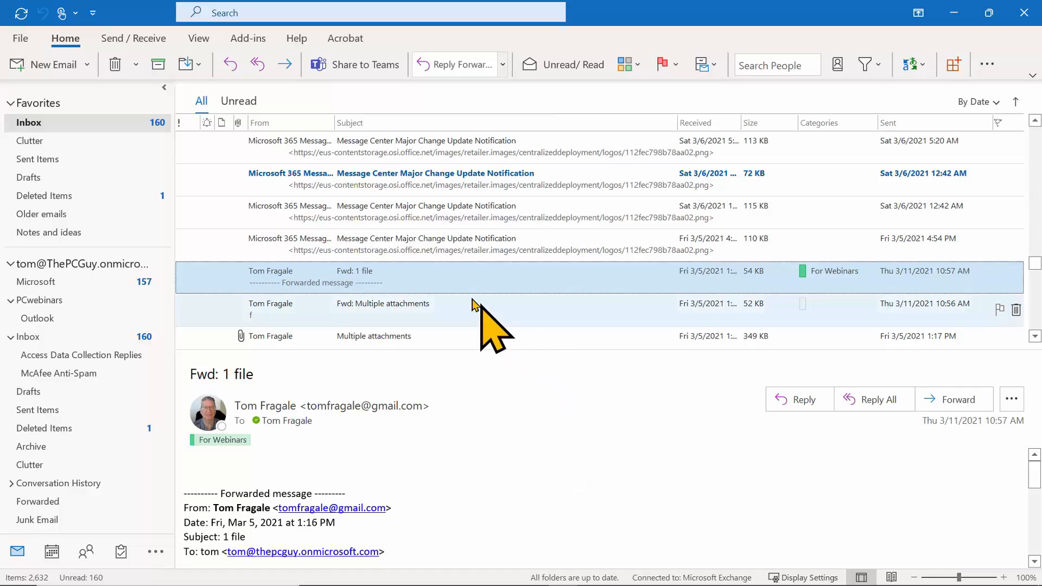
{"action": "right_click", "coordinate": [447, 274]}
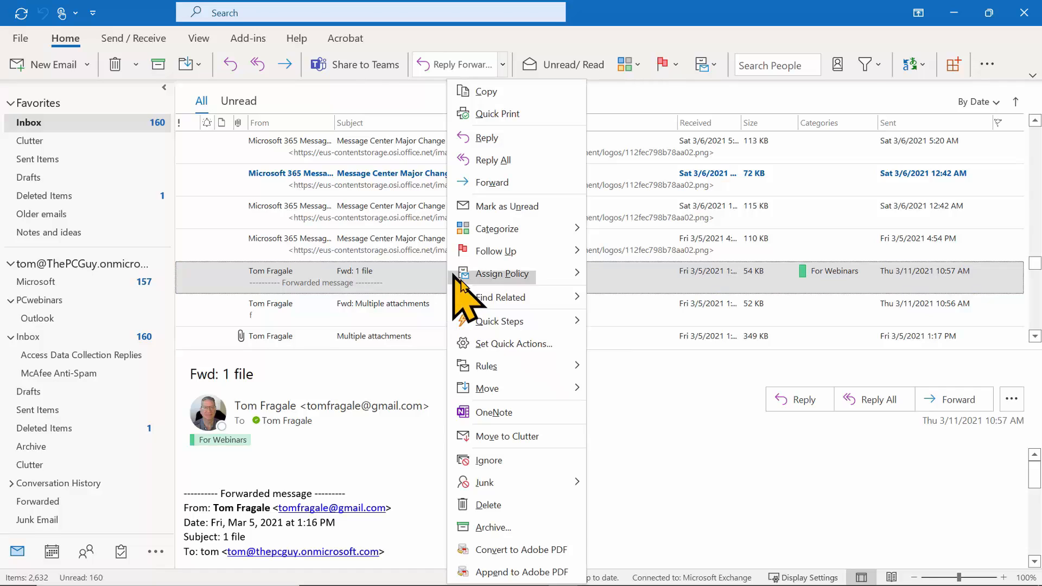
{"action": "mouse_move", "coordinate": [539, 326]}
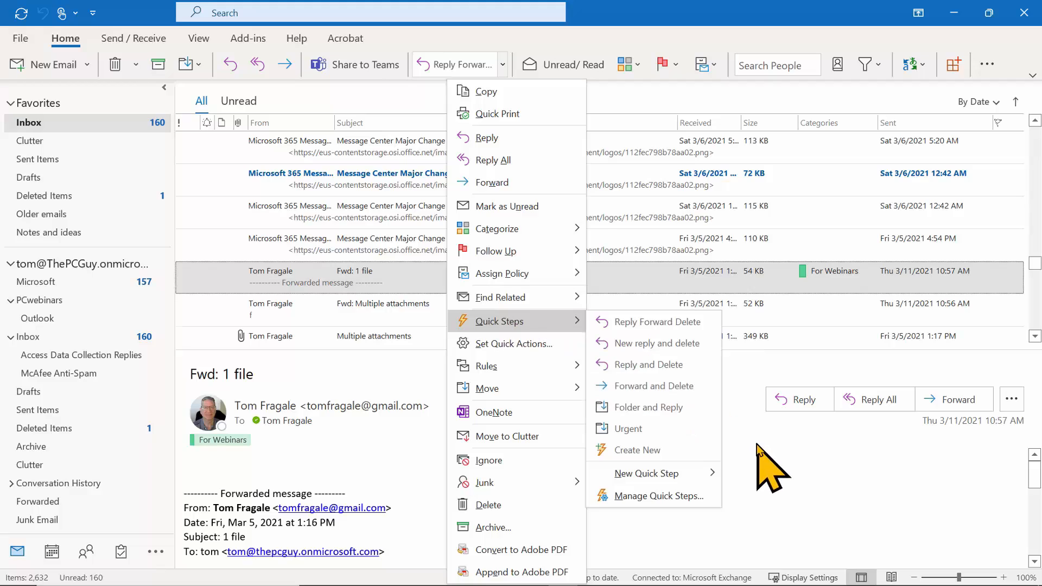
{"action": "left_click", "coordinate": [760, 467]}
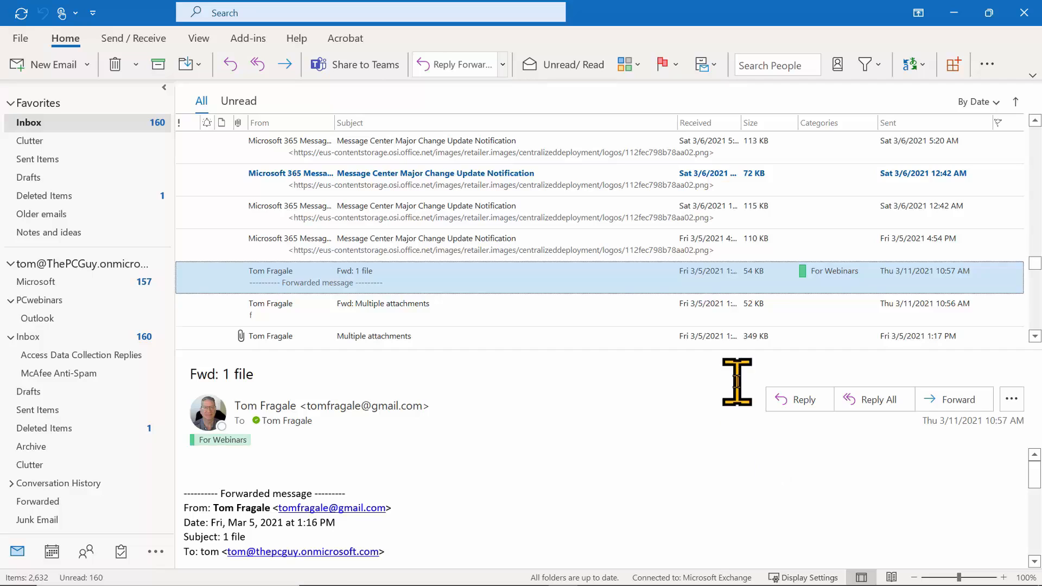
Create a new email and browse the Attach File recent-files list twice without attaching anything.
{"action": "left_click", "coordinate": [53, 65]}
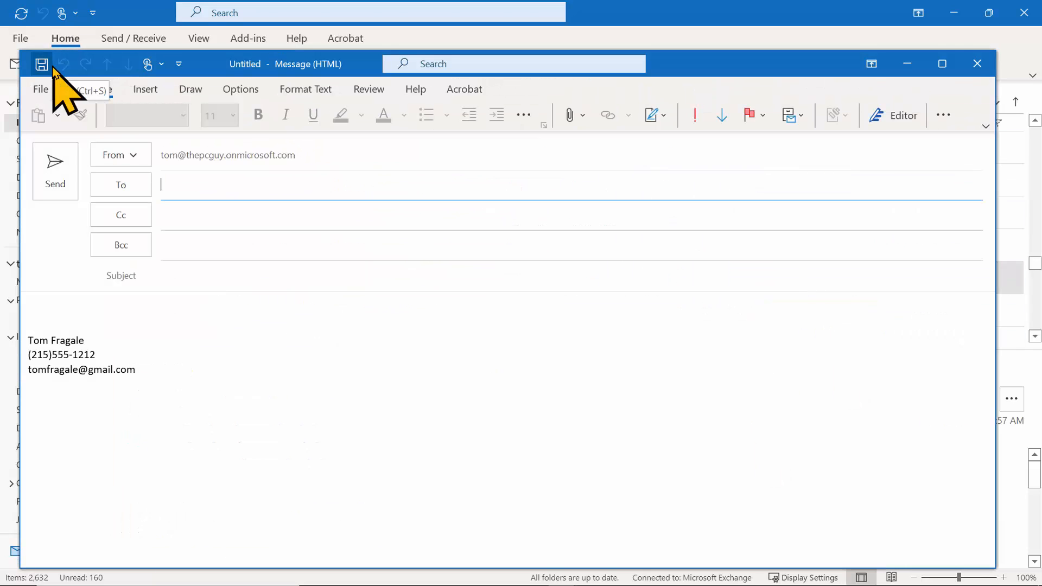
{"action": "left_click", "coordinate": [584, 116]}
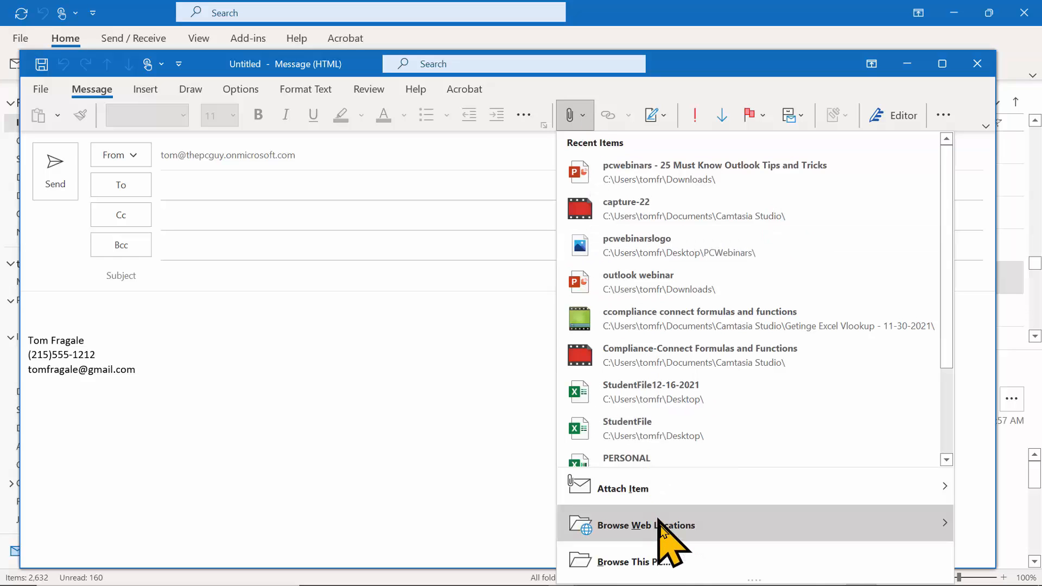
{"action": "mouse_move", "coordinate": [671, 531]}
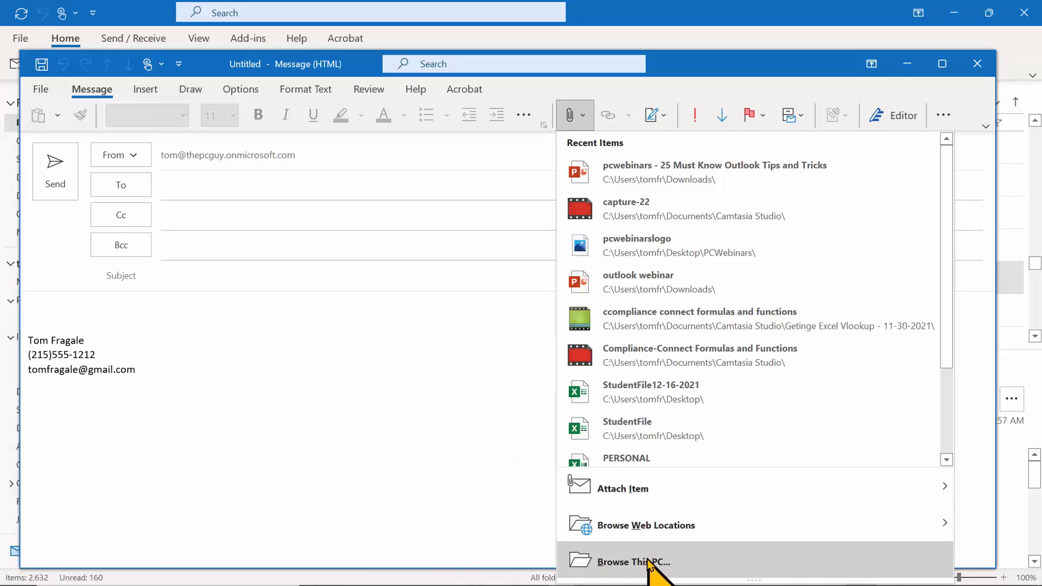
{"action": "key", "text": "Escape"}
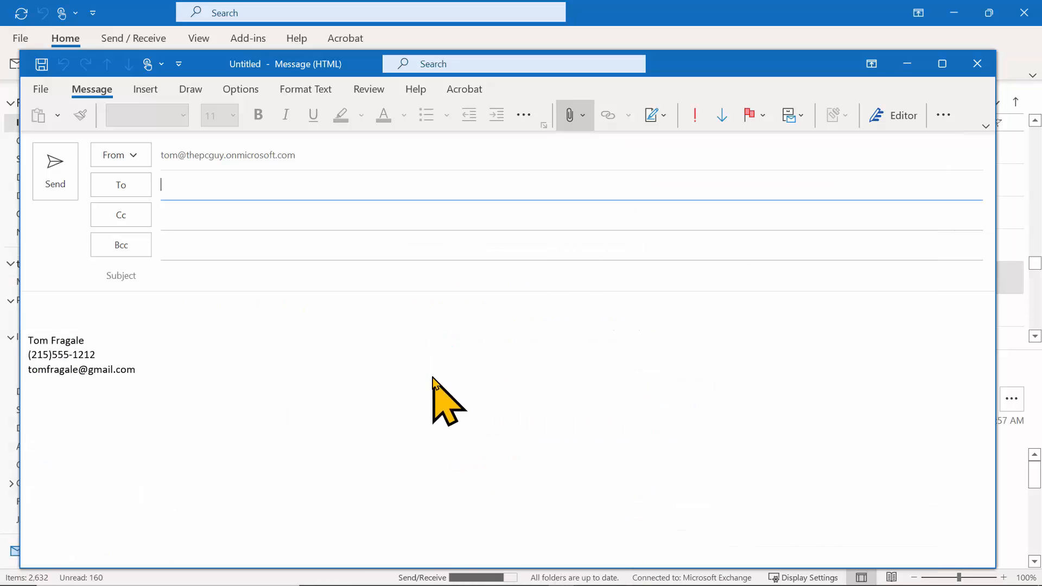
{"action": "left_click", "coordinate": [567, 117]}
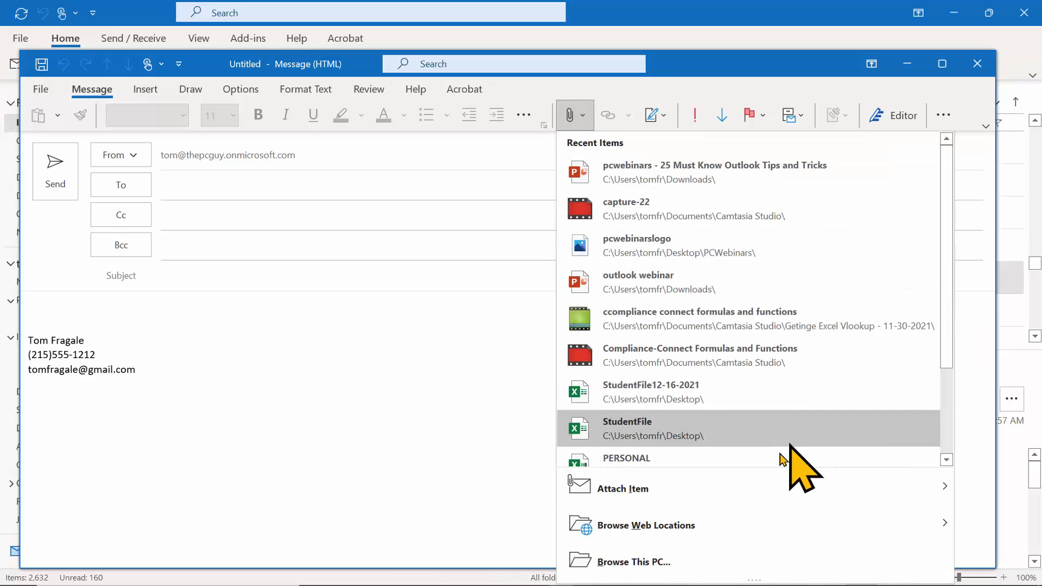
{"action": "mouse_move", "coordinate": [650, 494]}
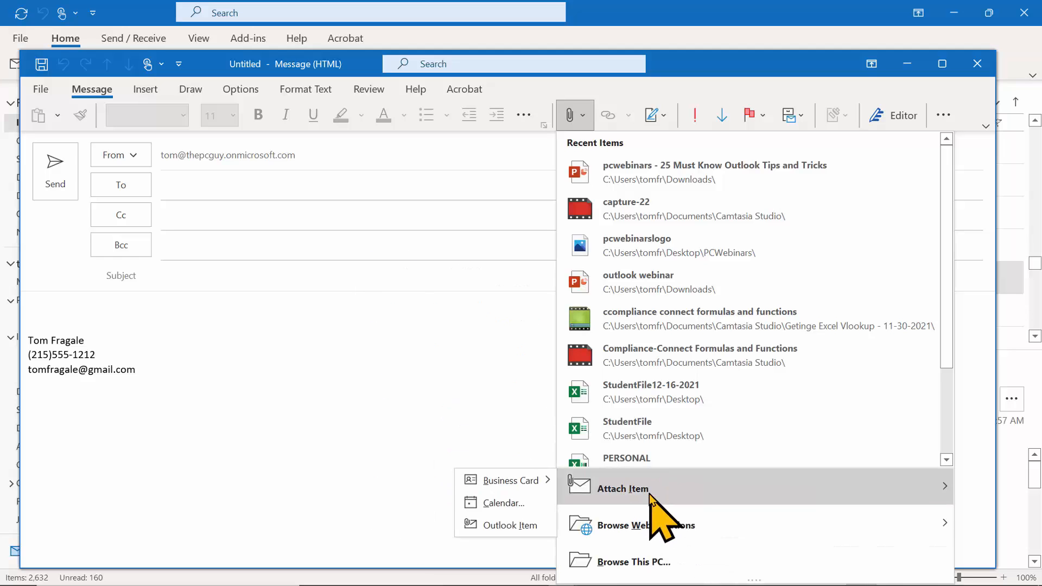
{"action": "mouse_move", "coordinate": [647, 523]}
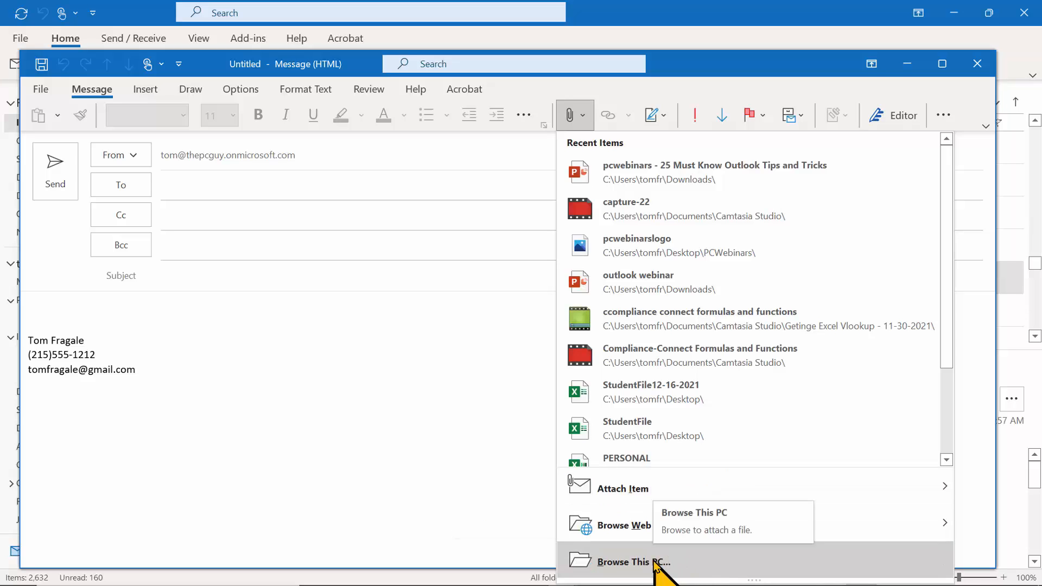
{"action": "key", "text": "Escape"}
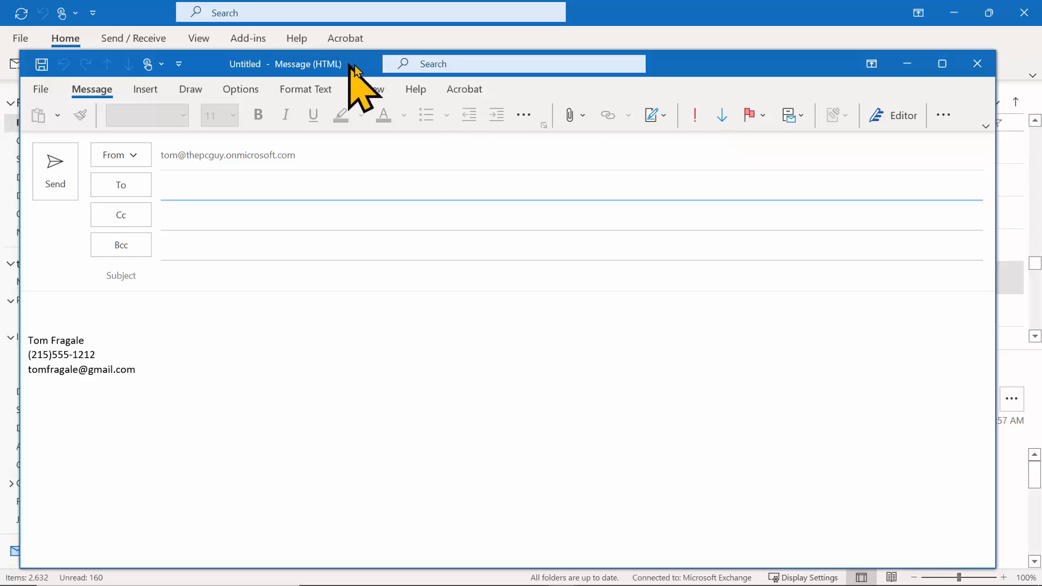
Drag StudentFile - Copy (2).xlsx and StudentFile.xlsm from the Desktop folder into the message.
{"action": "left_click_drag", "start_coordinate": [372, 61], "coordinate": [532, 29]}
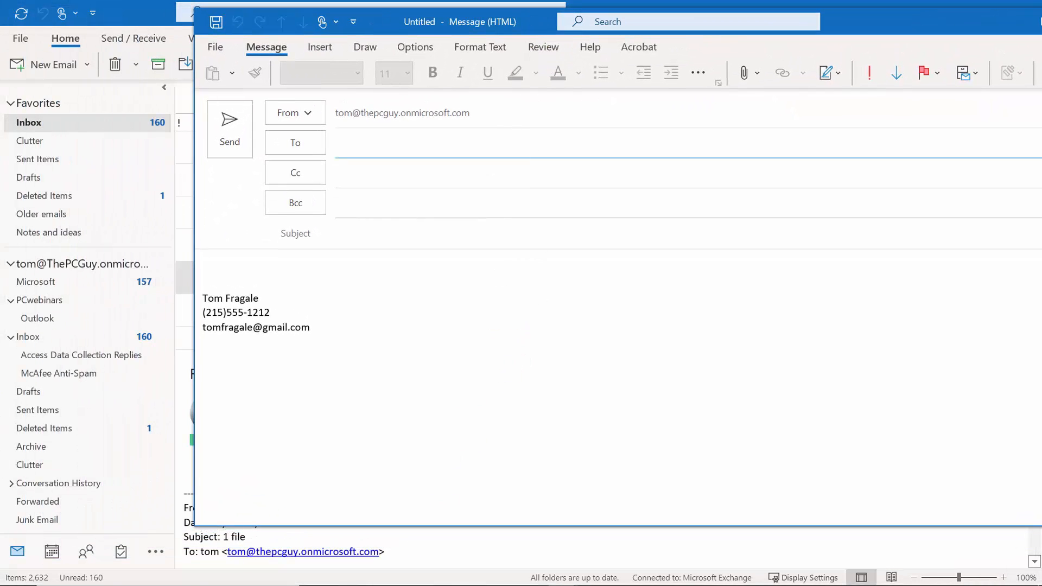
{"action": "mouse_move", "coordinate": [352, 582]}
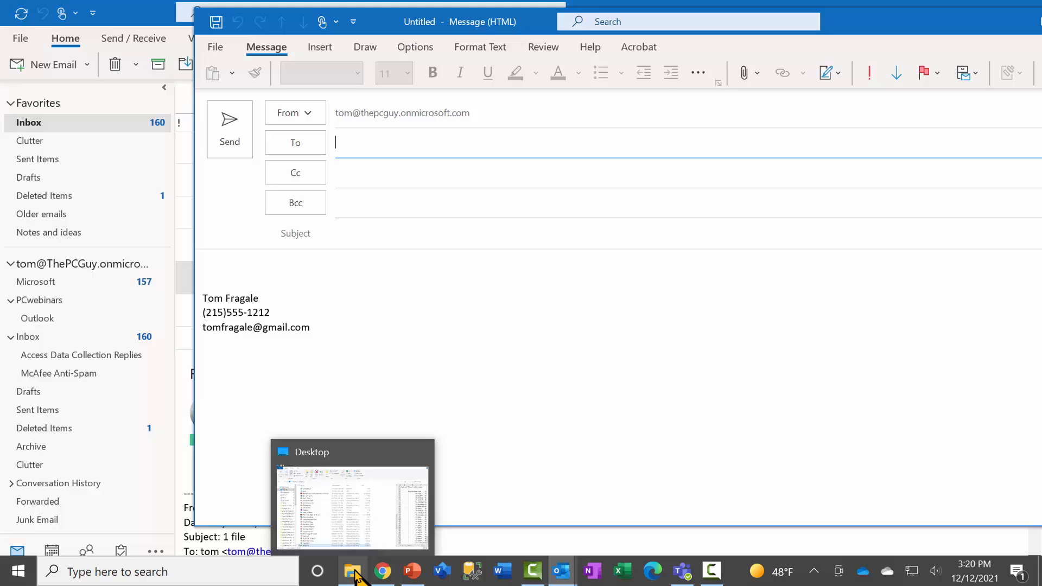
{"action": "left_click", "coordinate": [355, 578]}
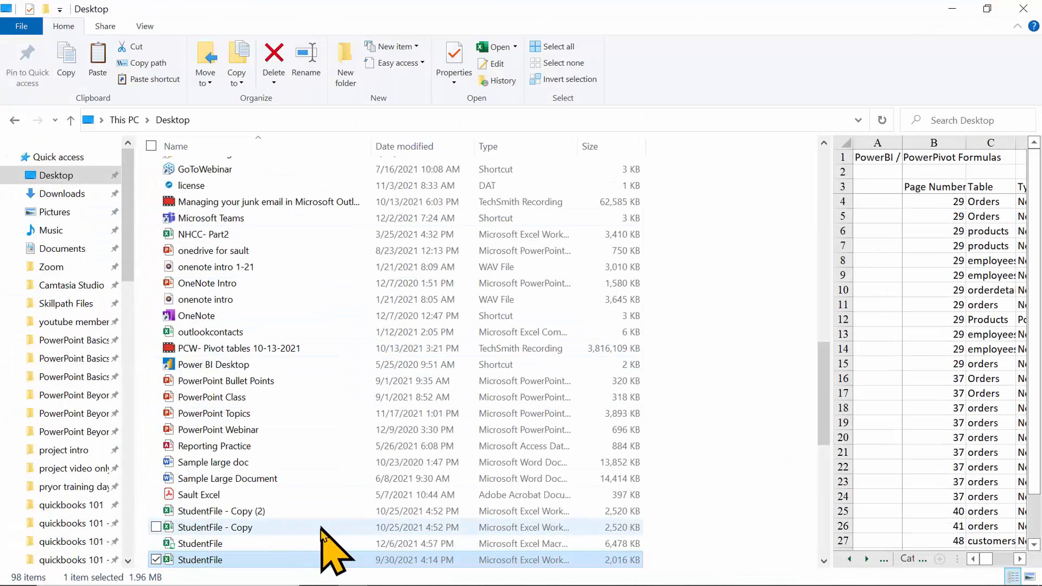
{"action": "left_click", "coordinate": [195, 544]}
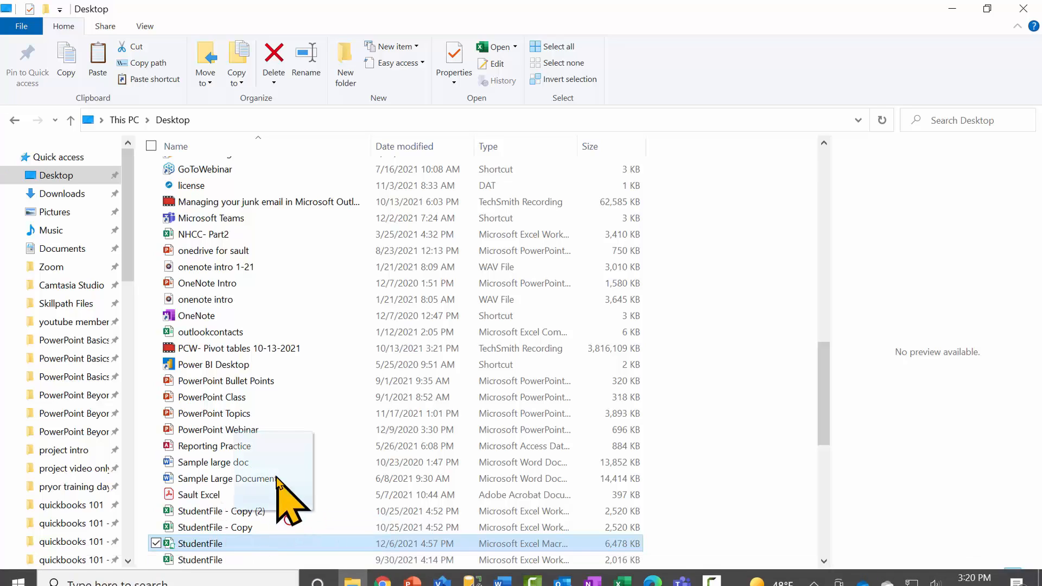
{"action": "left_click", "coordinate": [206, 494]}
{"action": "mouse_move", "coordinate": [201, 516]}
{"action": "left_mouse_down"}
{"action": "mouse_move", "coordinate": [366, 574]}
{"action": "mouse_move", "coordinate": [574, 577]}
{"action": "mouse_move", "coordinate": [551, 582]}
{"action": "mouse_move", "coordinate": [628, 546]}
{"action": "mouse_move", "coordinate": [624, 529]}
{"action": "mouse_move", "coordinate": [558, 553]}
{"action": "mouse_move", "coordinate": [616, 536]}
{"action": "mouse_move", "coordinate": [304, 564]}
{"action": "mouse_move", "coordinate": [252, 524]}
{"action": "mouse_move", "coordinate": [516, 536]}
{"action": "mouse_move", "coordinate": [558, 569]}
{"action": "mouse_move", "coordinate": [616, 574]}
{"action": "mouse_move", "coordinate": [564, 579]}
{"action": "mouse_move", "coordinate": [651, 556]}
{"action": "mouse_move", "coordinate": [654, 543]}
{"action": "mouse_move", "coordinate": [567, 384]}
{"action": "left_mouse_up"}
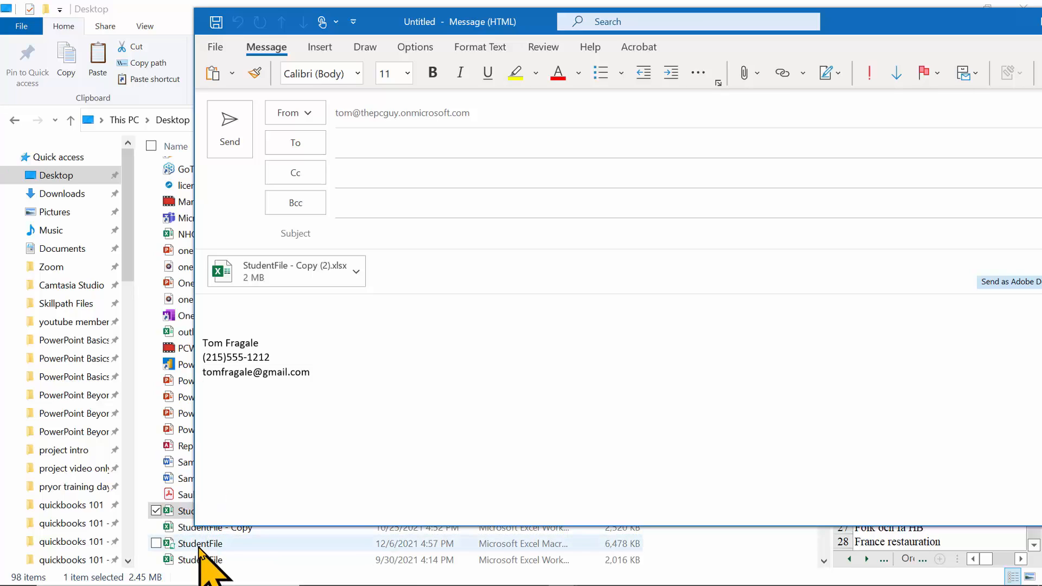
{"action": "left_click_drag", "start_coordinate": [199, 547], "coordinate": [483, 284]}
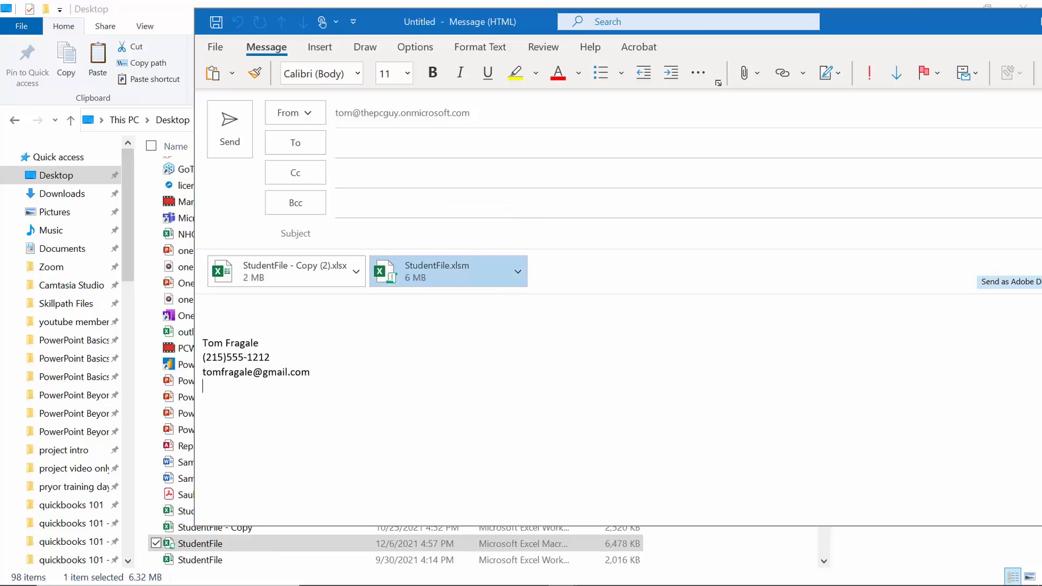
{"action": "mouse_move", "coordinate": [498, 583]}
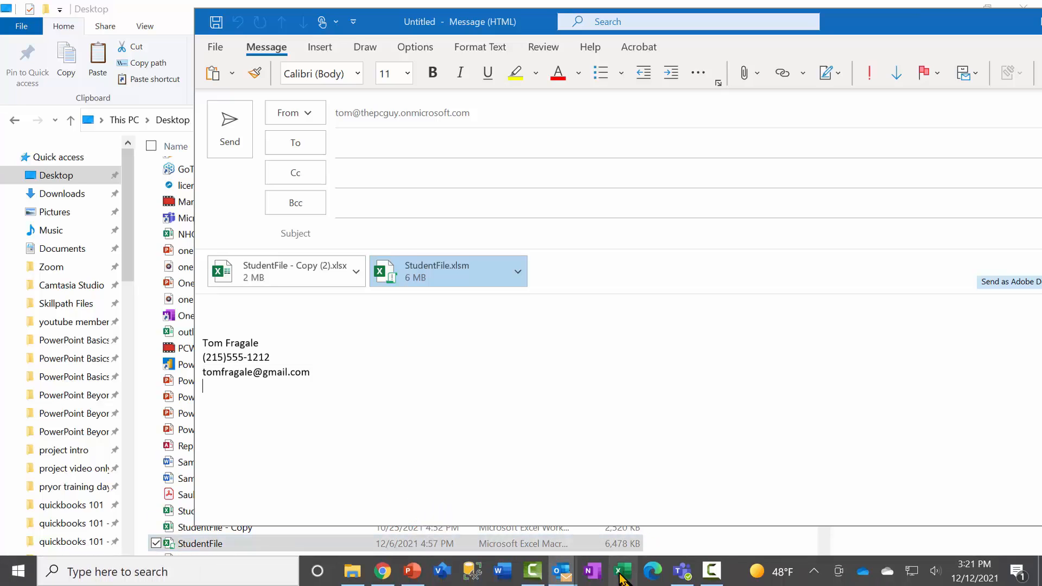
Launch Word, keep the add-in enabled, and open Sample large doc from the Recent list.
{"action": "left_click", "coordinate": [503, 576]}
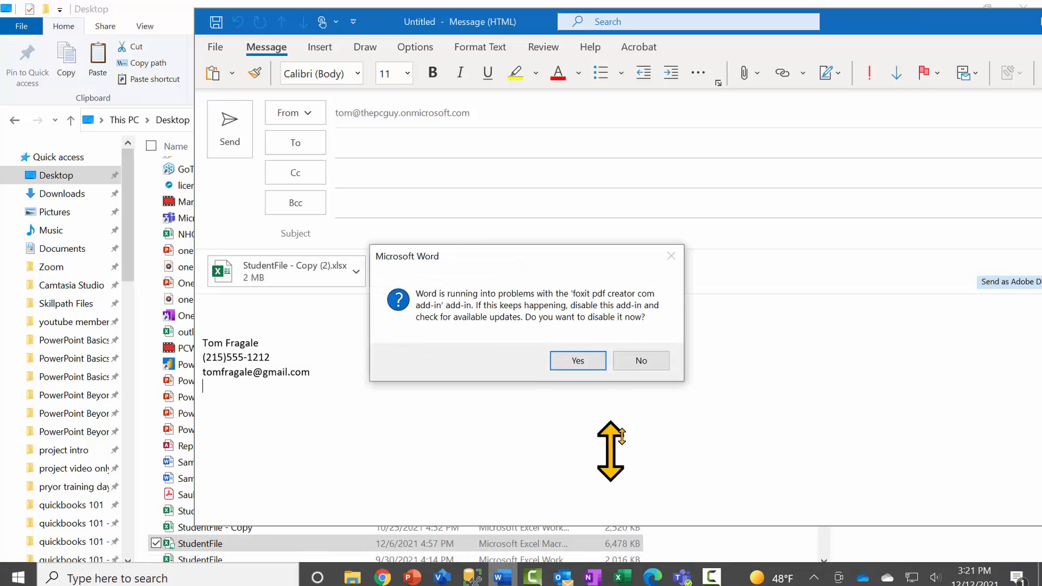
{"action": "left_click", "coordinate": [651, 362]}
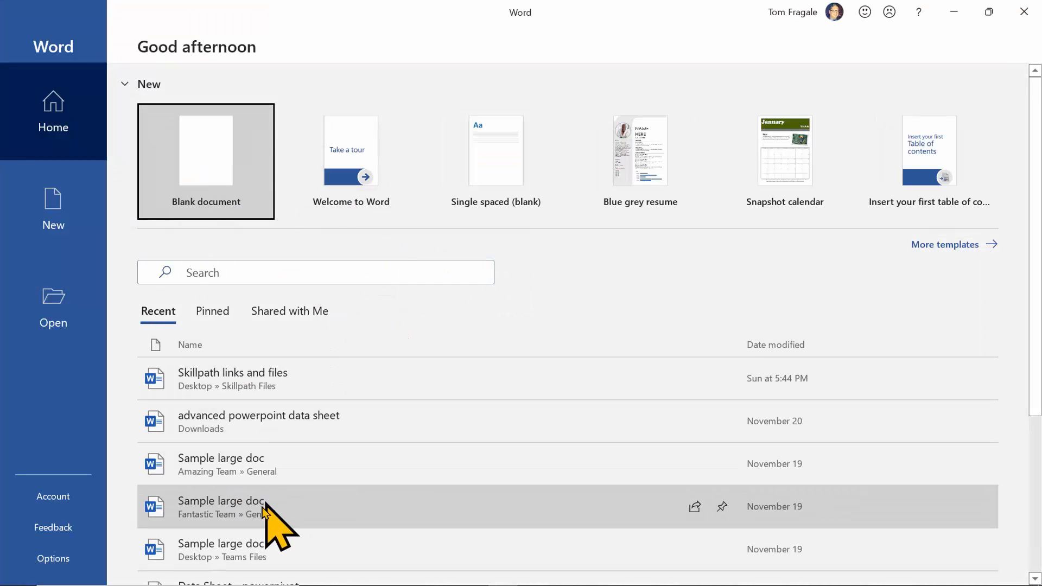
{"action": "left_click", "coordinate": [233, 475]}
{"action": "scroll", "coordinate": [236, 467], "scroll_direction": "down", "scroll_amount": 2}
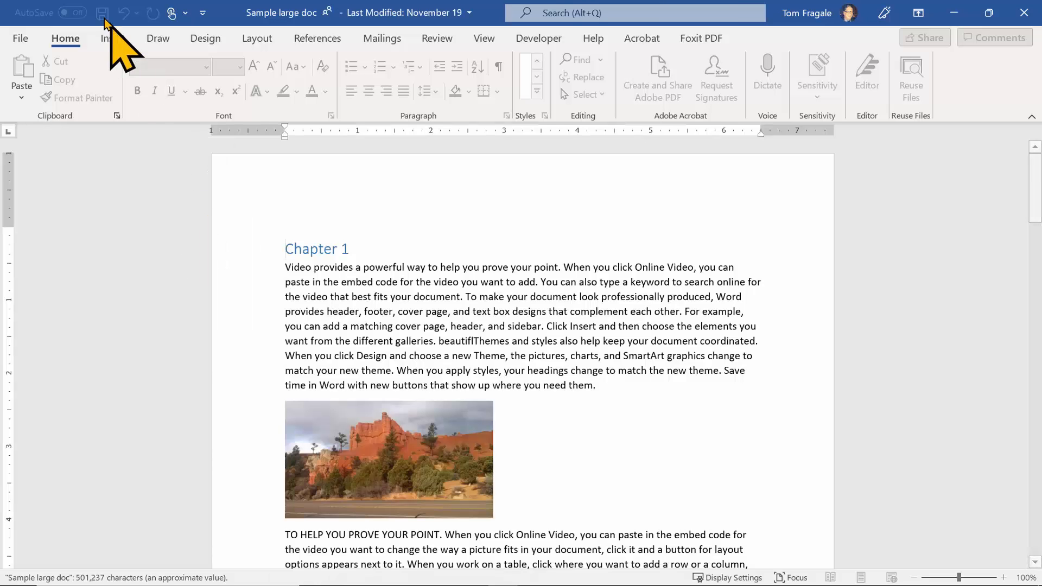
Email Sample large doc.docx as an attachment from Word, then close that draft without saving.
{"action": "left_click", "coordinate": [20, 38]}
{"action": "left_click", "coordinate": [54, 319]}
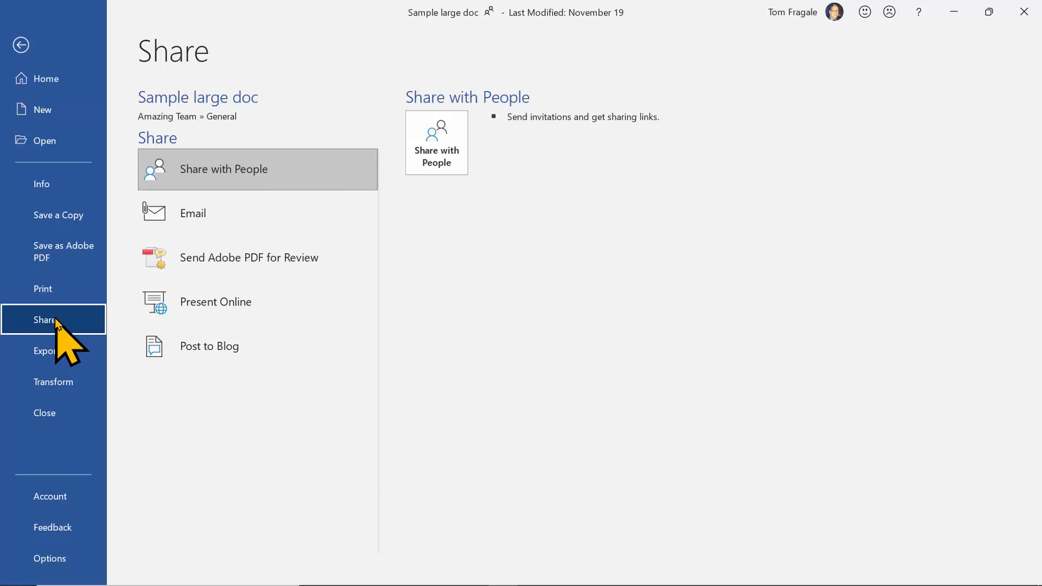
{"action": "left_click", "coordinate": [235, 212]}
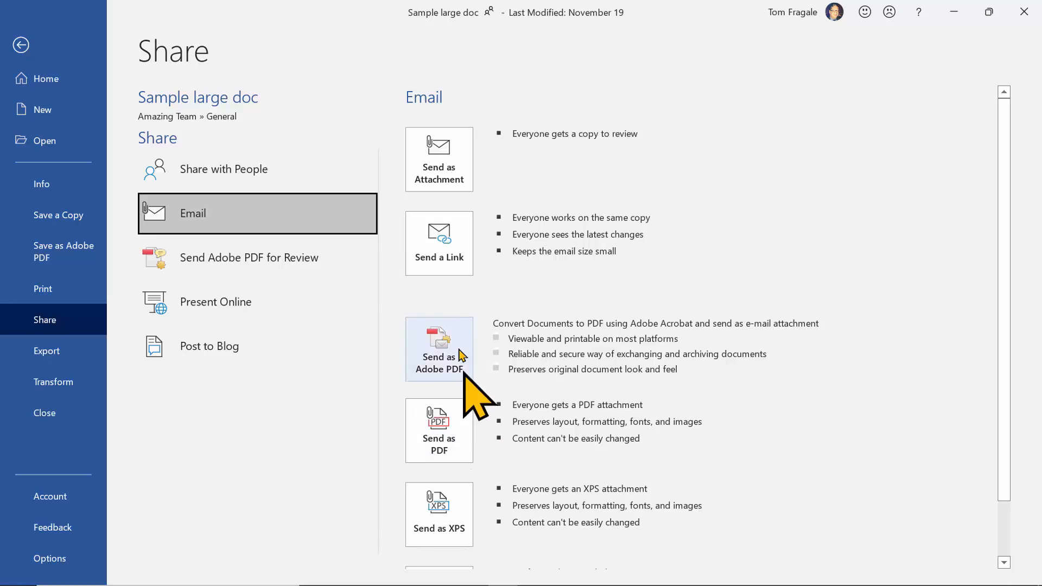
{"action": "left_click", "coordinate": [453, 173]}
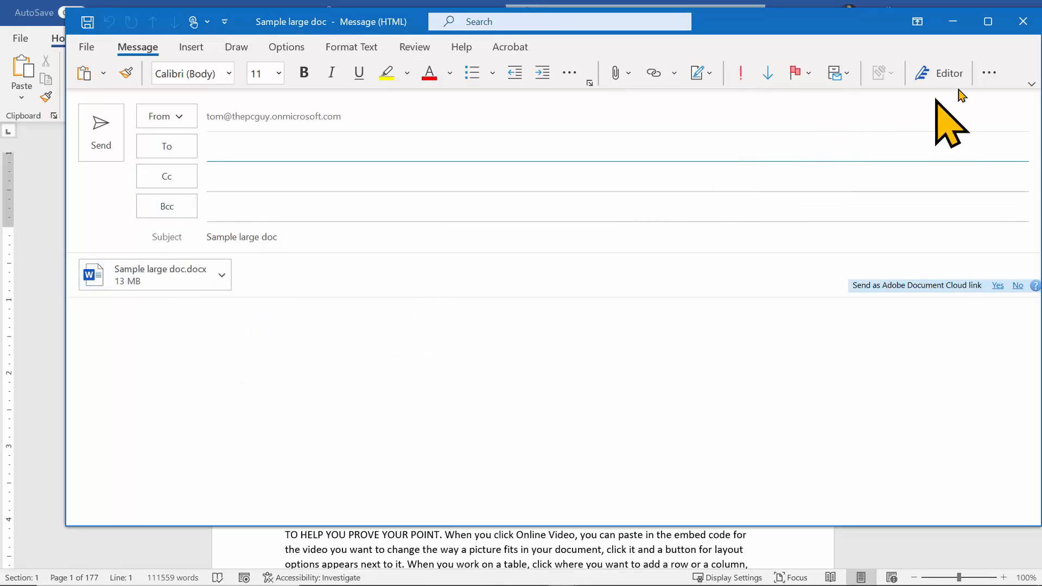
{"action": "left_click", "coordinate": [1023, 24]}
{"action": "left_click", "coordinate": [522, 343]}
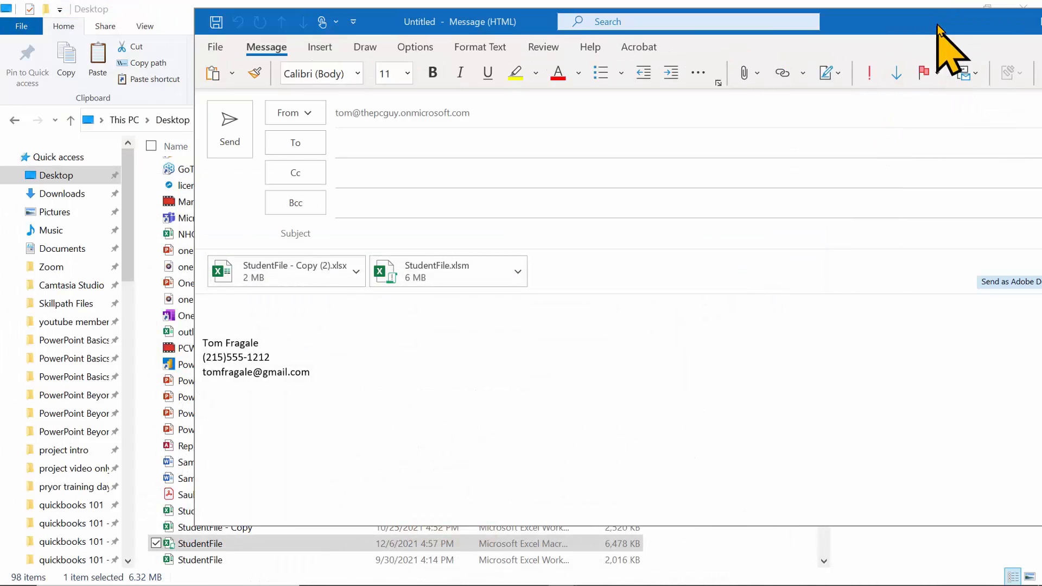
Close the untitled message with both StudentFile workbooks unsaved and switch back to the Outlook Inbox.
{"action": "left_click_drag", "start_coordinate": [936, 24], "coordinate": [762, 61]}
{"action": "left_click", "coordinate": [979, 49]}
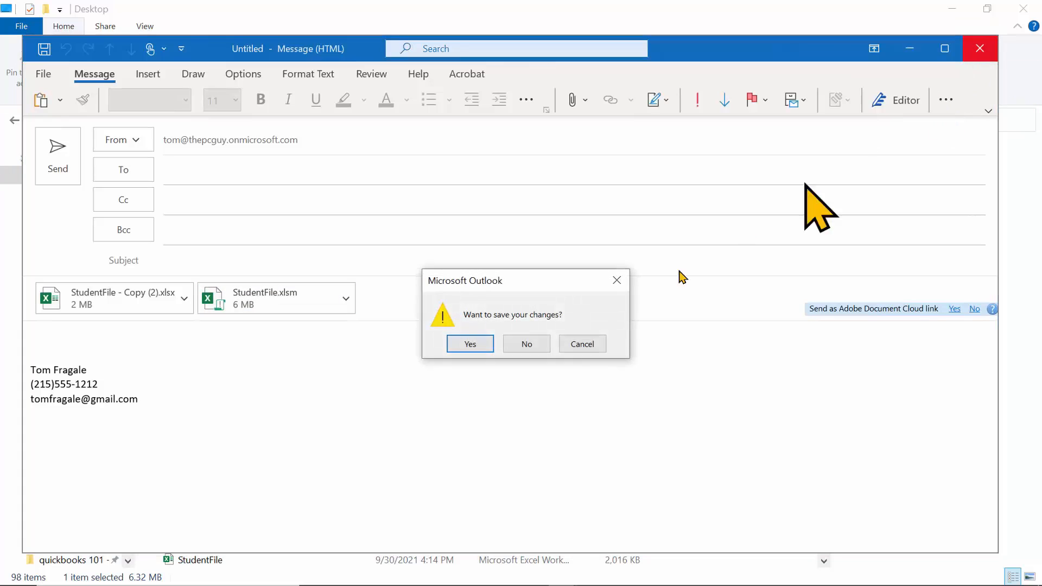
{"action": "left_click", "coordinate": [526, 343]}
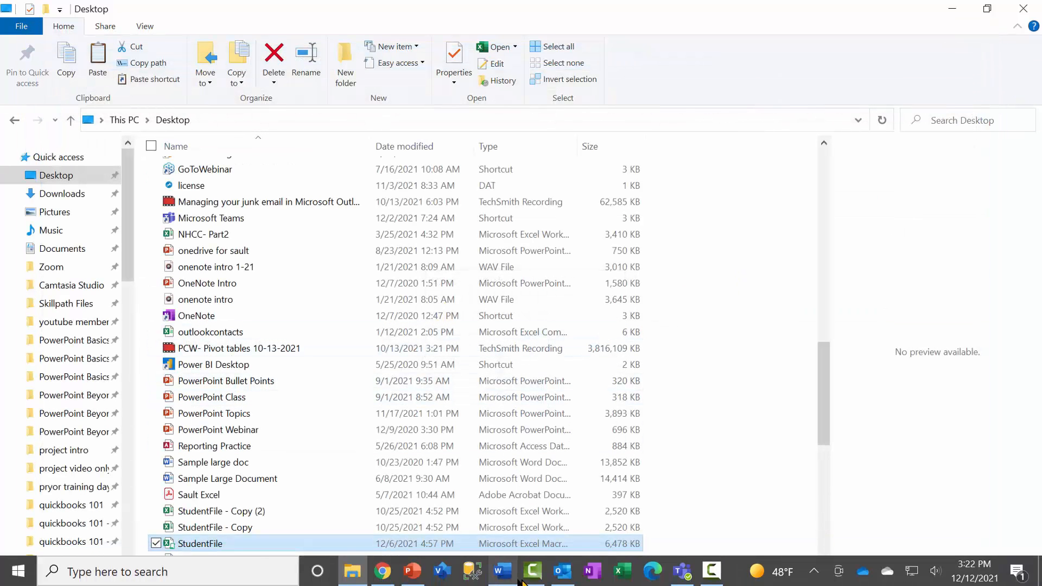
{"action": "left_click", "coordinate": [562, 571]}
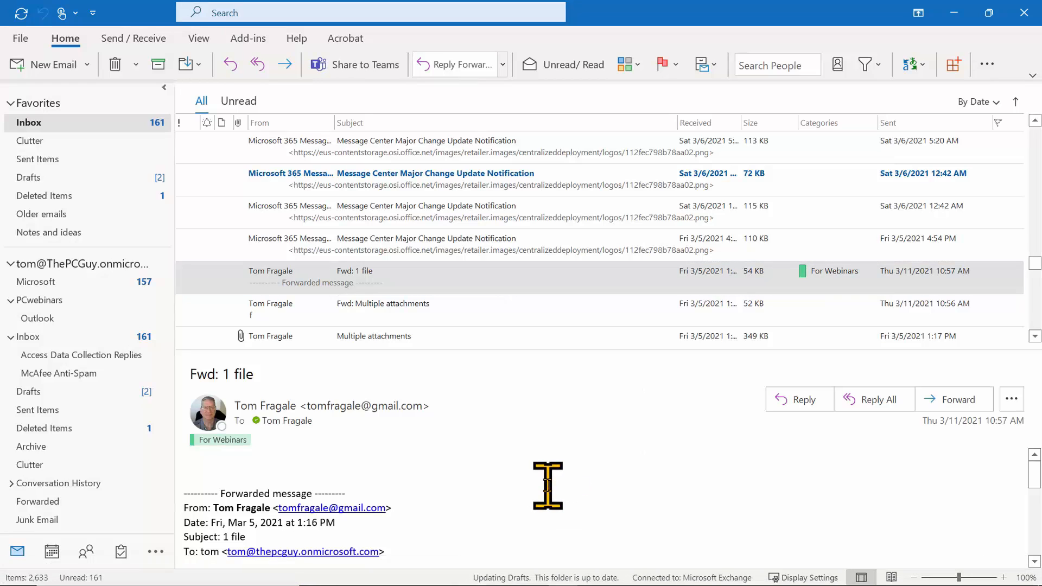